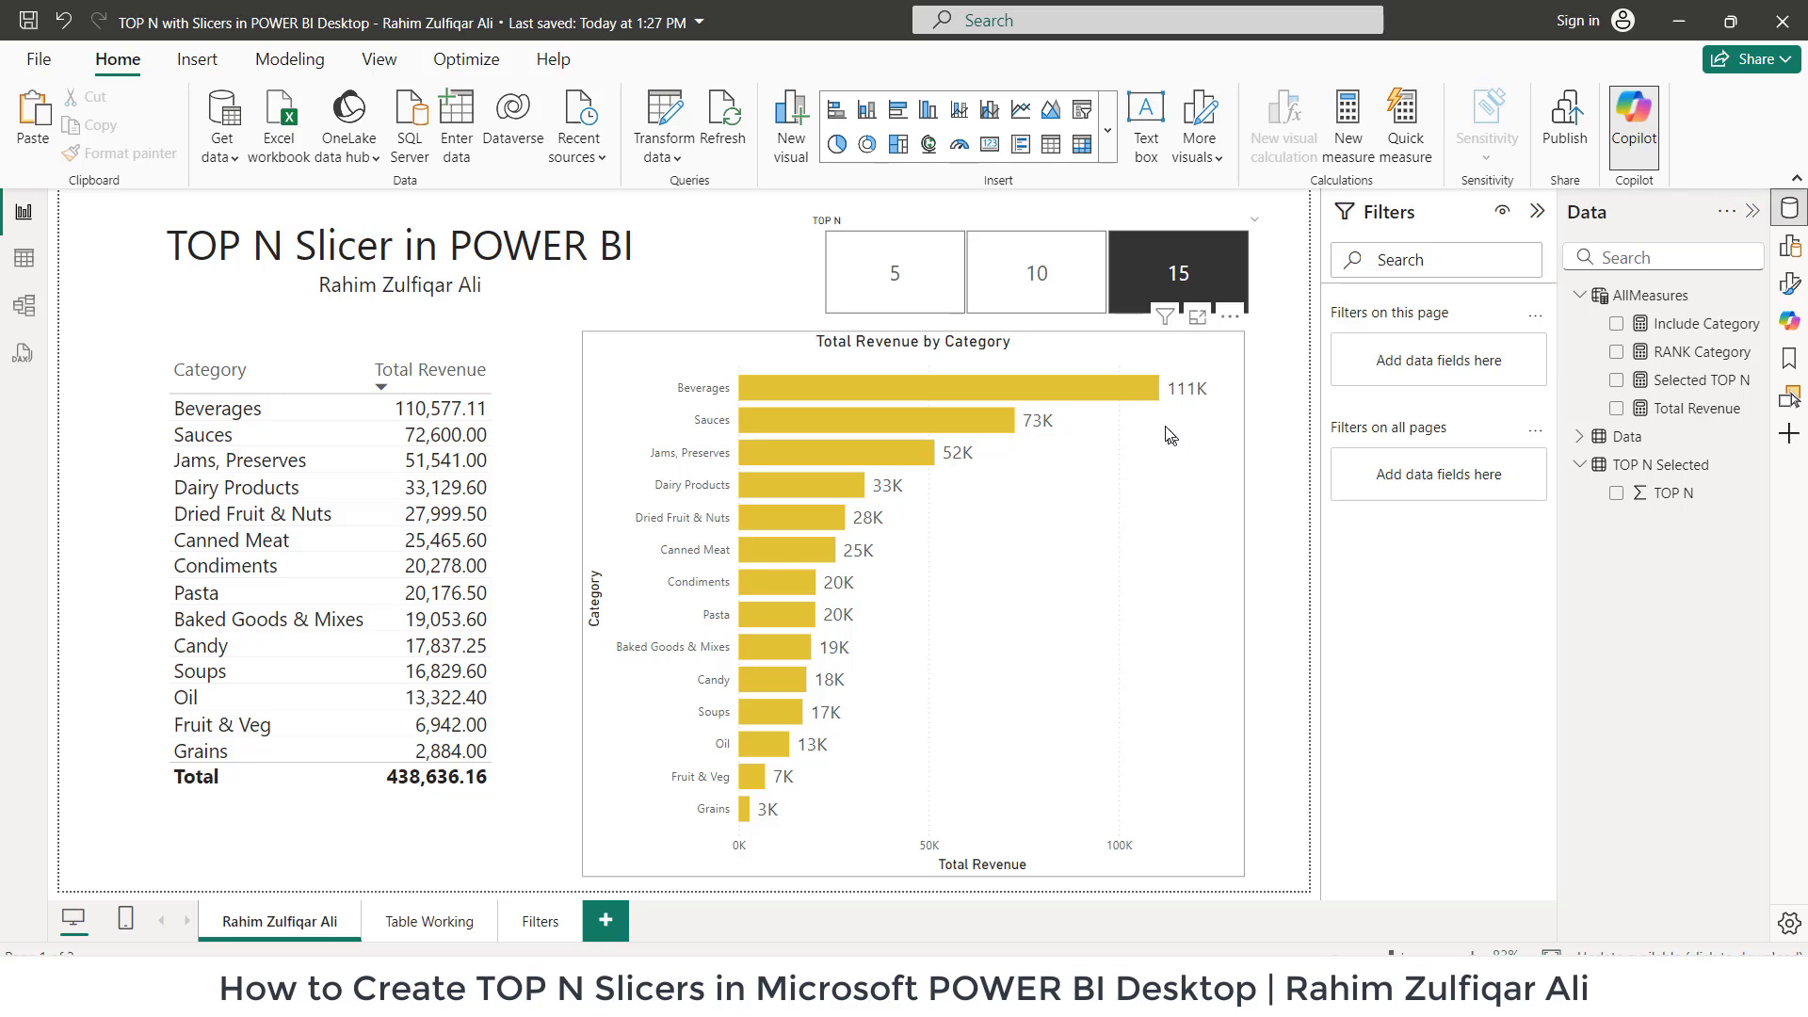
# - Try TOP N values 5, 10 and 15, return to 5, and inspect the table's and bar chart's filters
pyautogui.click(857, 274)
pyautogui.click(1032, 276)
pyautogui.click(1196, 283)
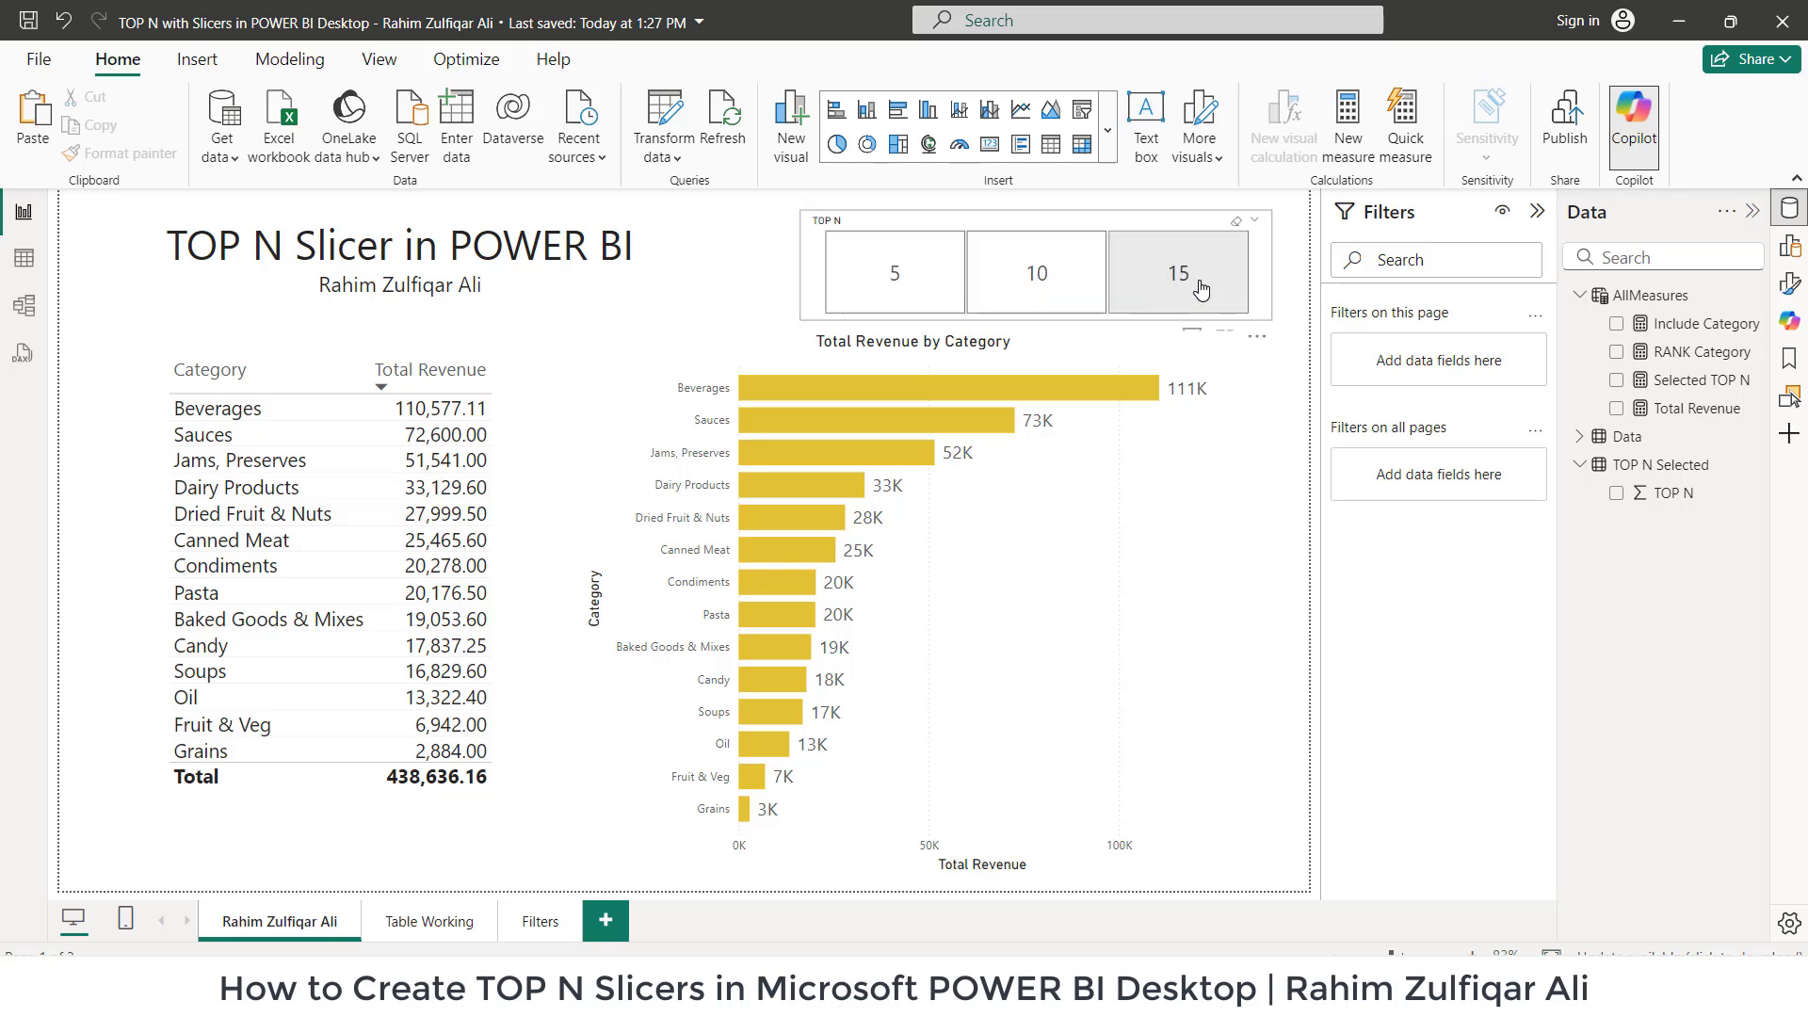
pyautogui.click(1201, 288)
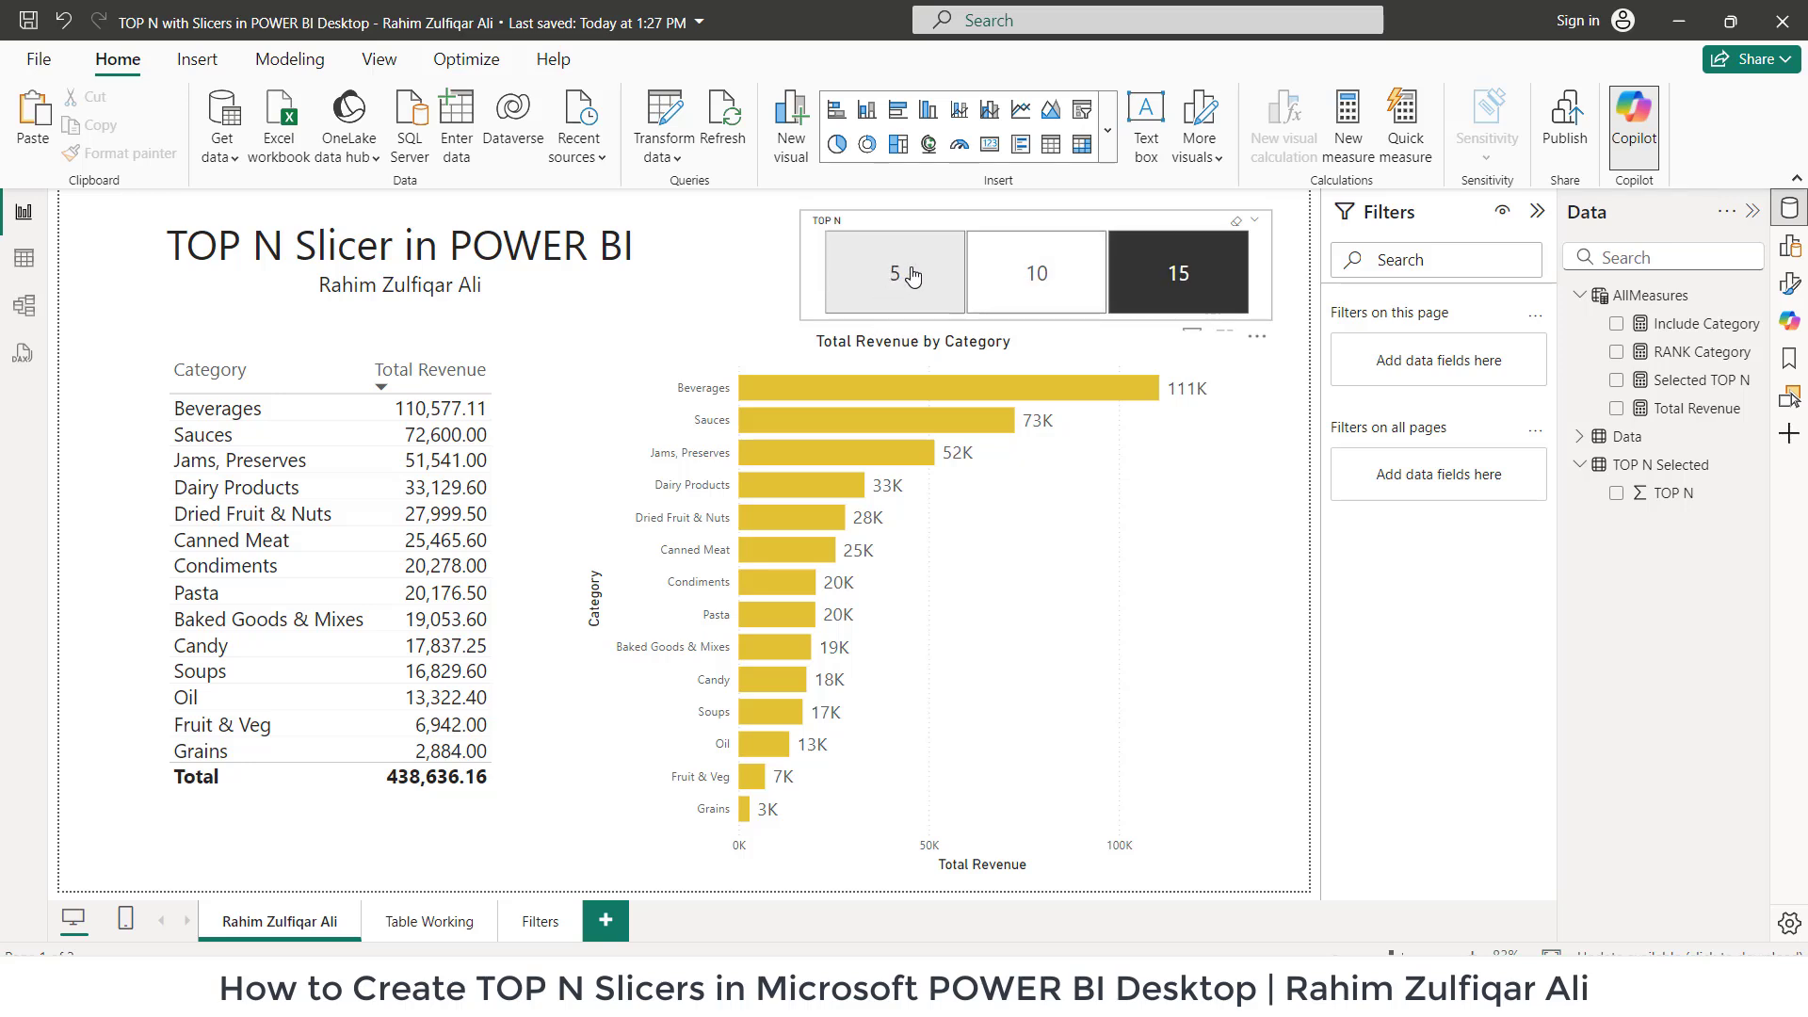
pyautogui.click(912, 274)
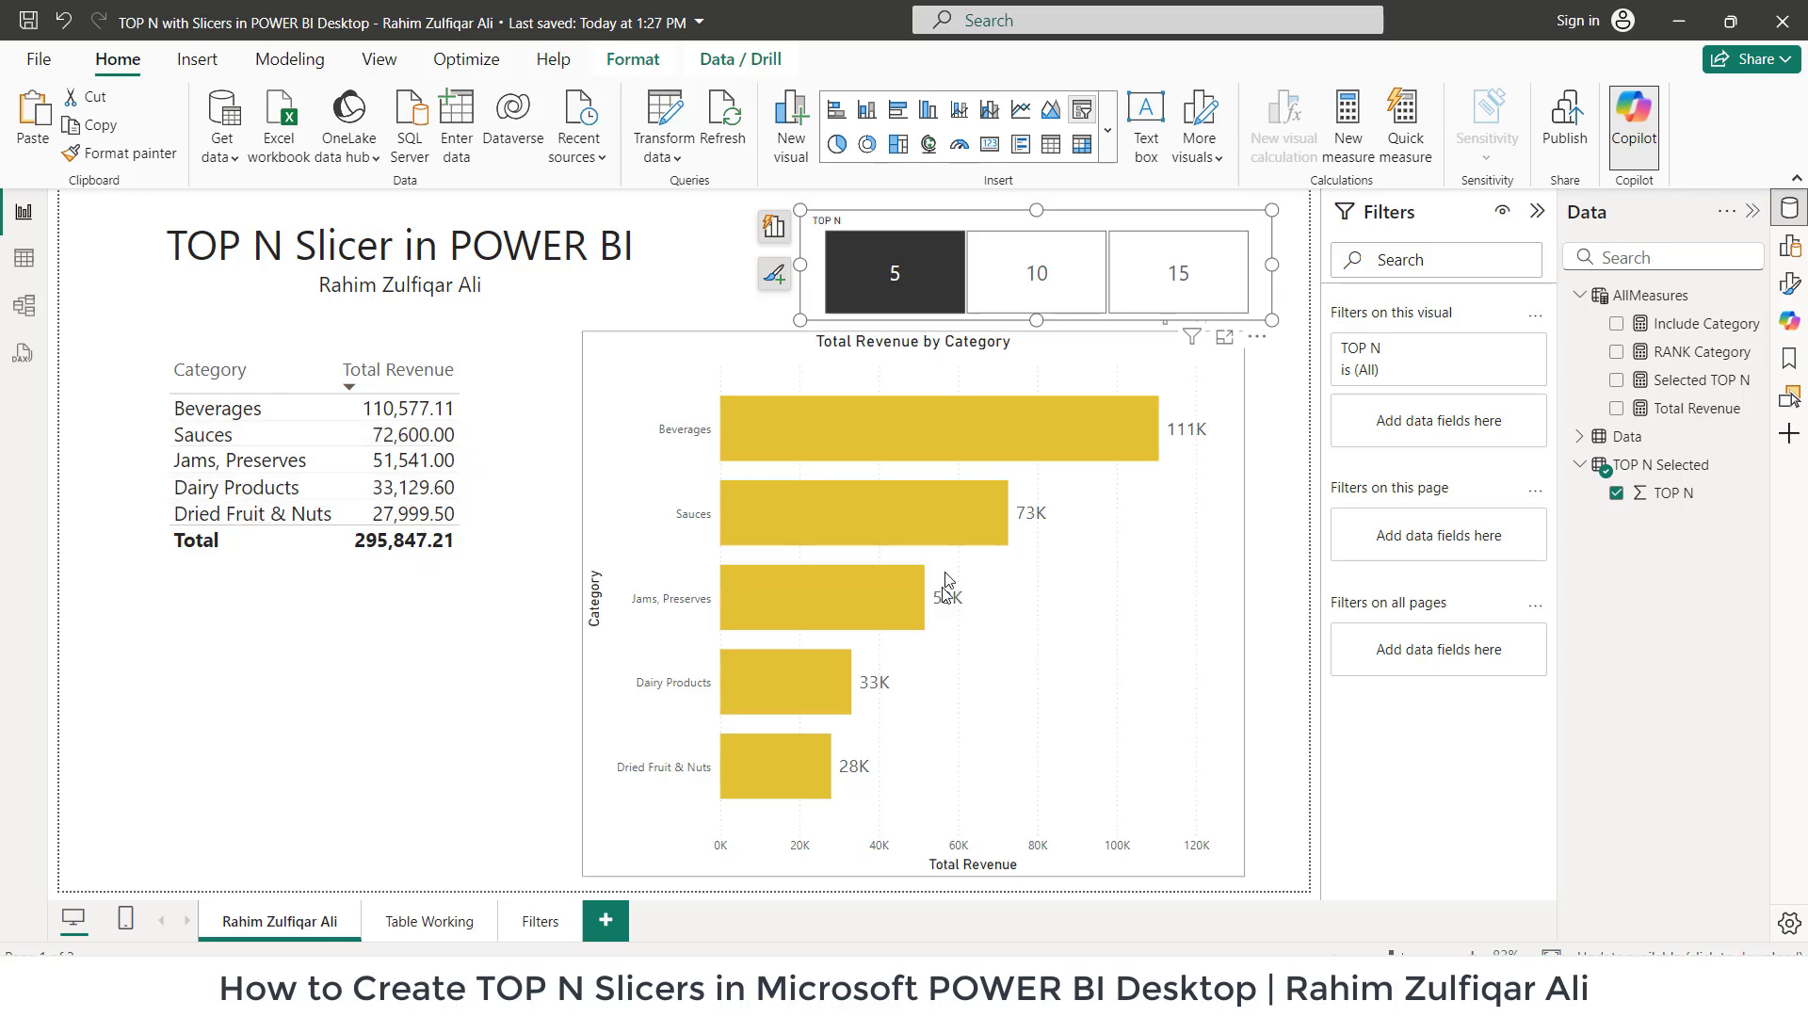
pyautogui.click(501, 416)
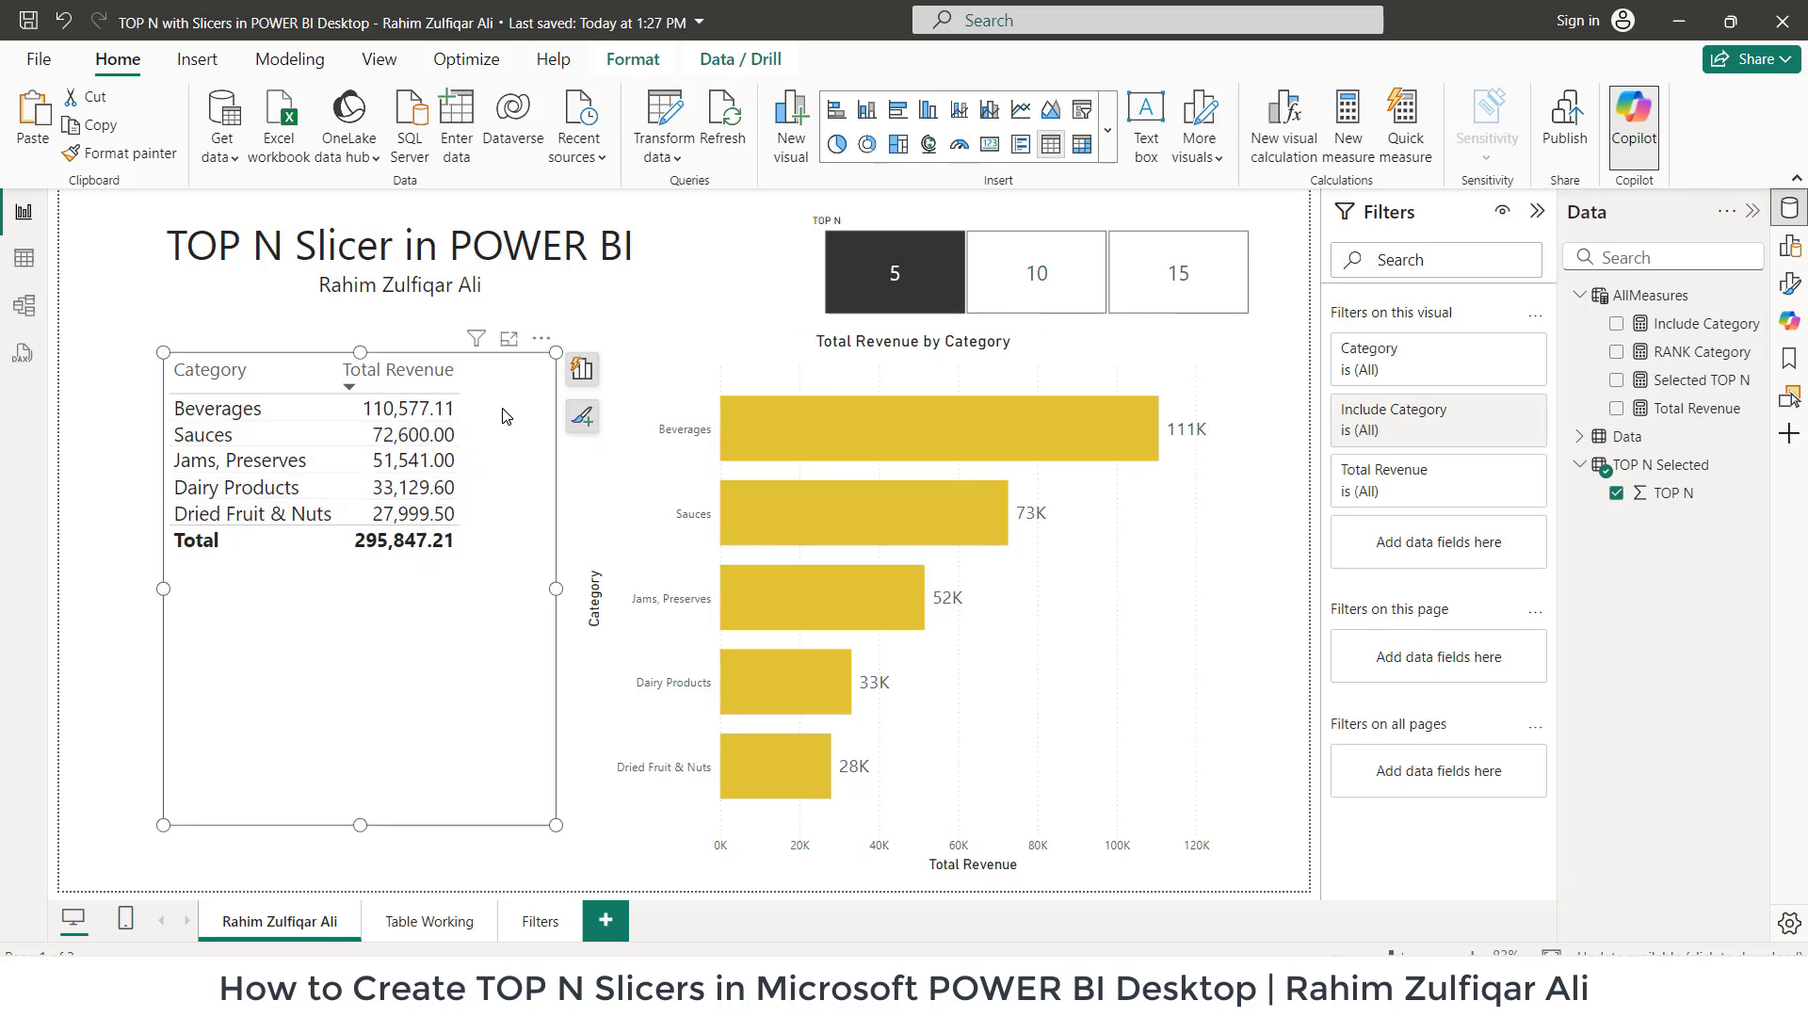
pyautogui.click(1241, 731)
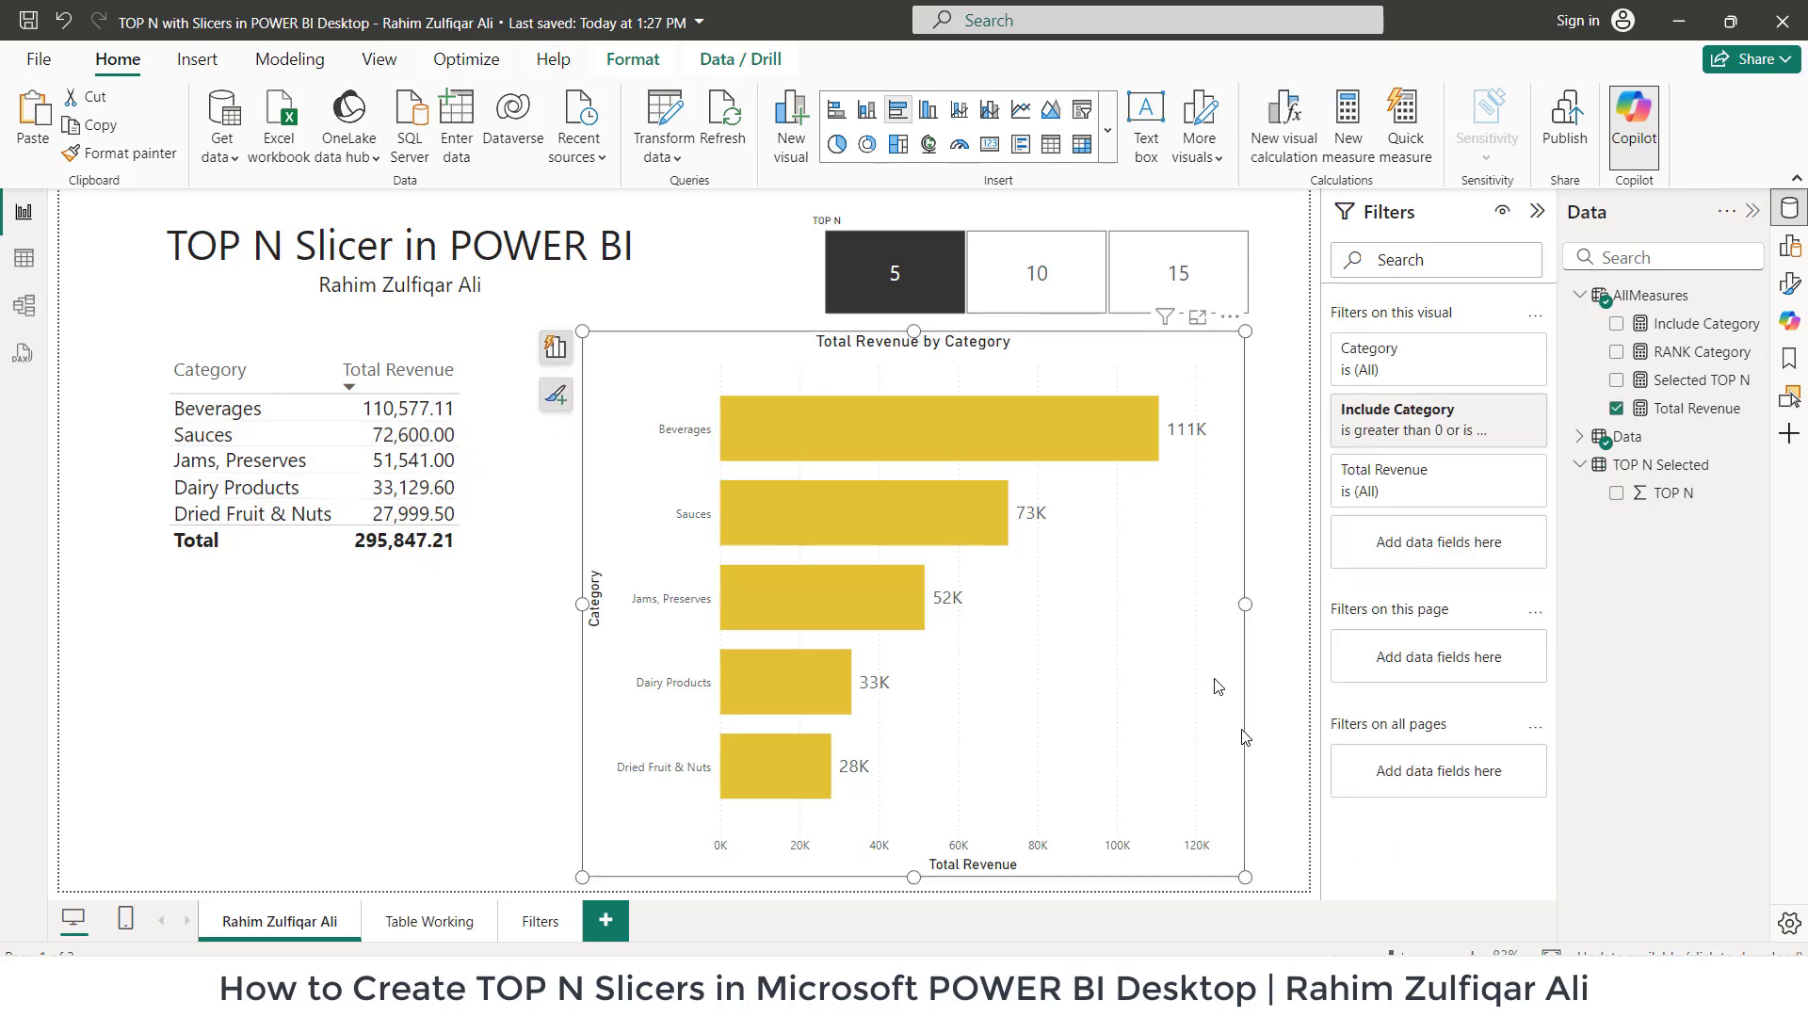
# - Cycle the TOP N slicer through 10, 15 and 5 repeatedly, ending with 5 selected
pyautogui.click(1013, 273)
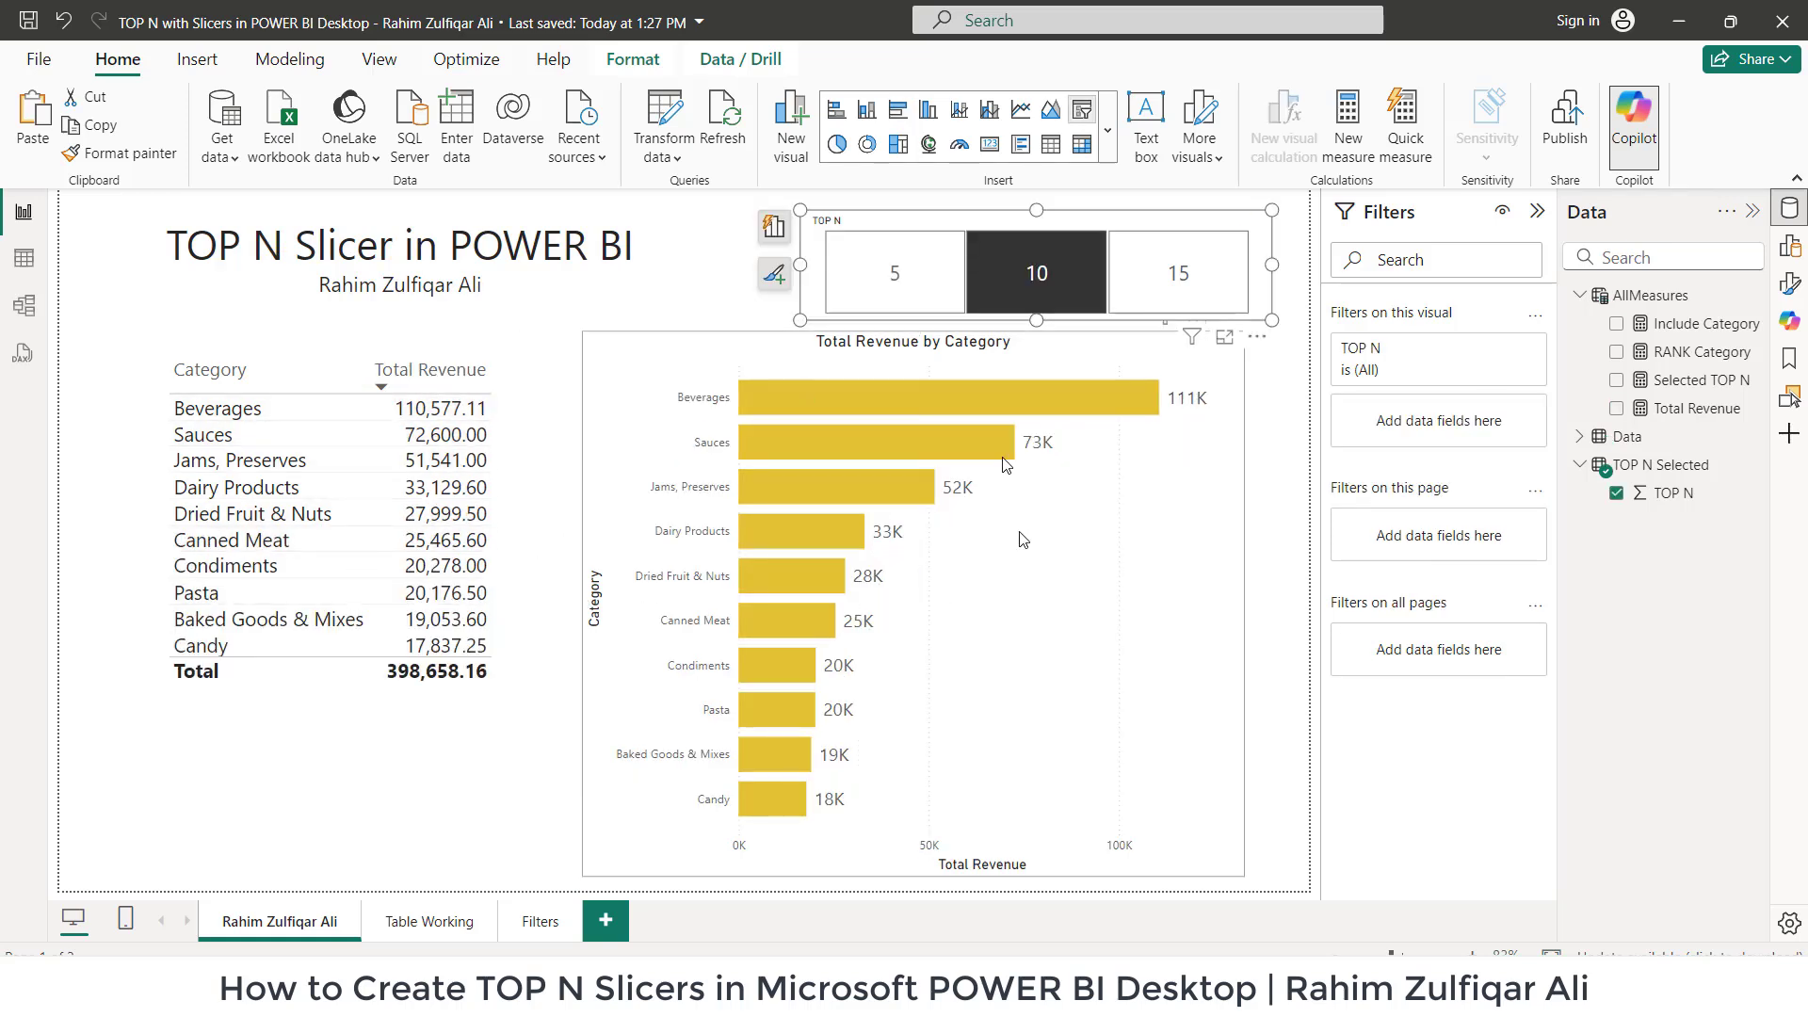
pyautogui.click(1166, 297)
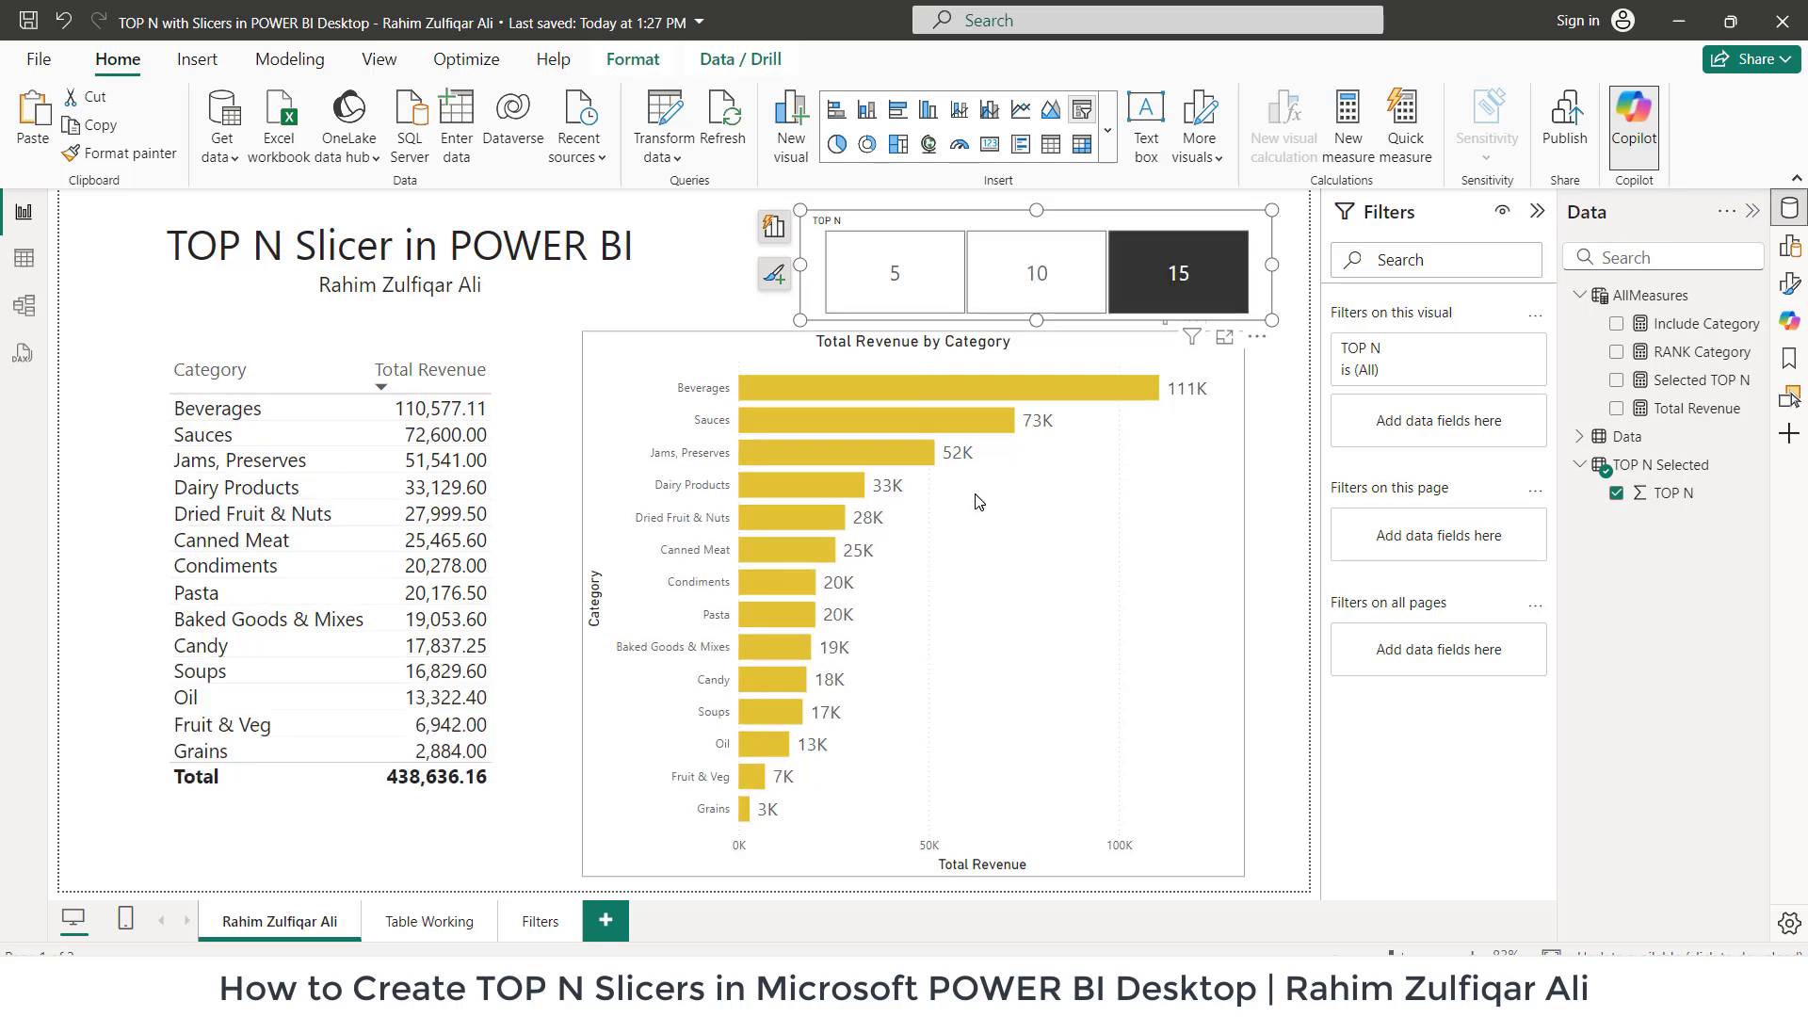
pyautogui.click(900, 268)
pyautogui.click(1036, 266)
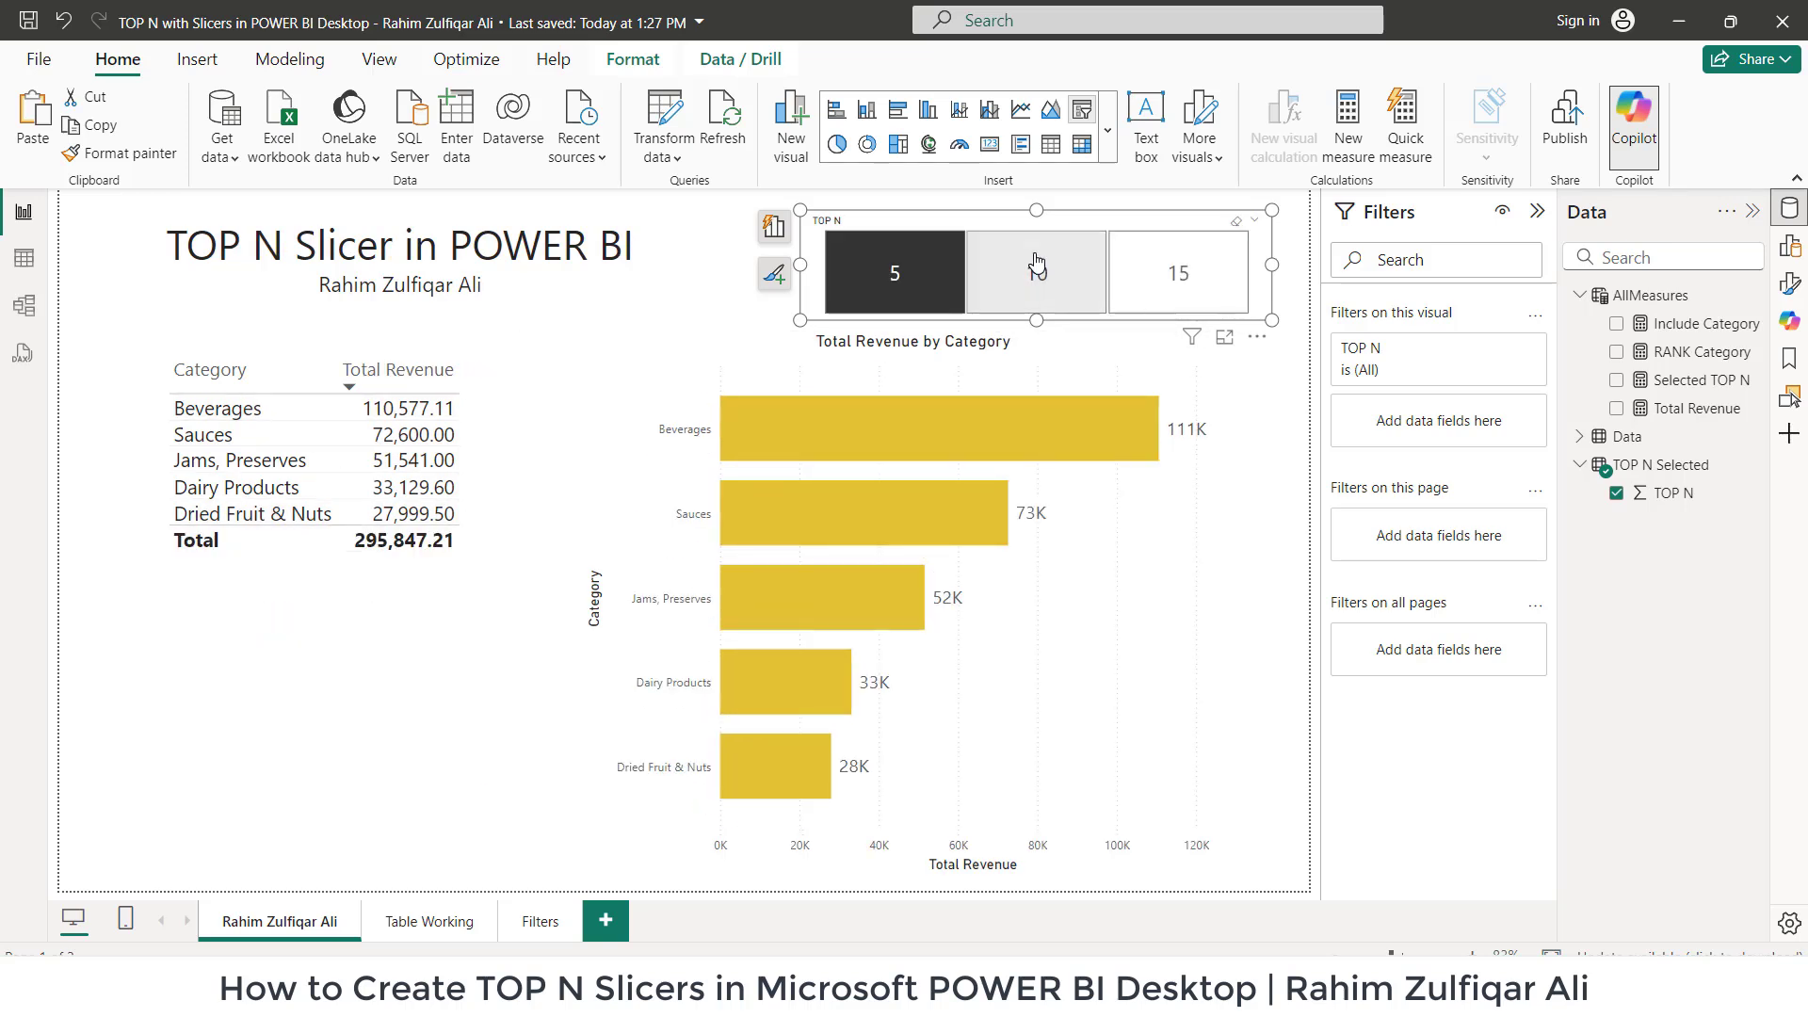
pyautogui.click(1166, 267)
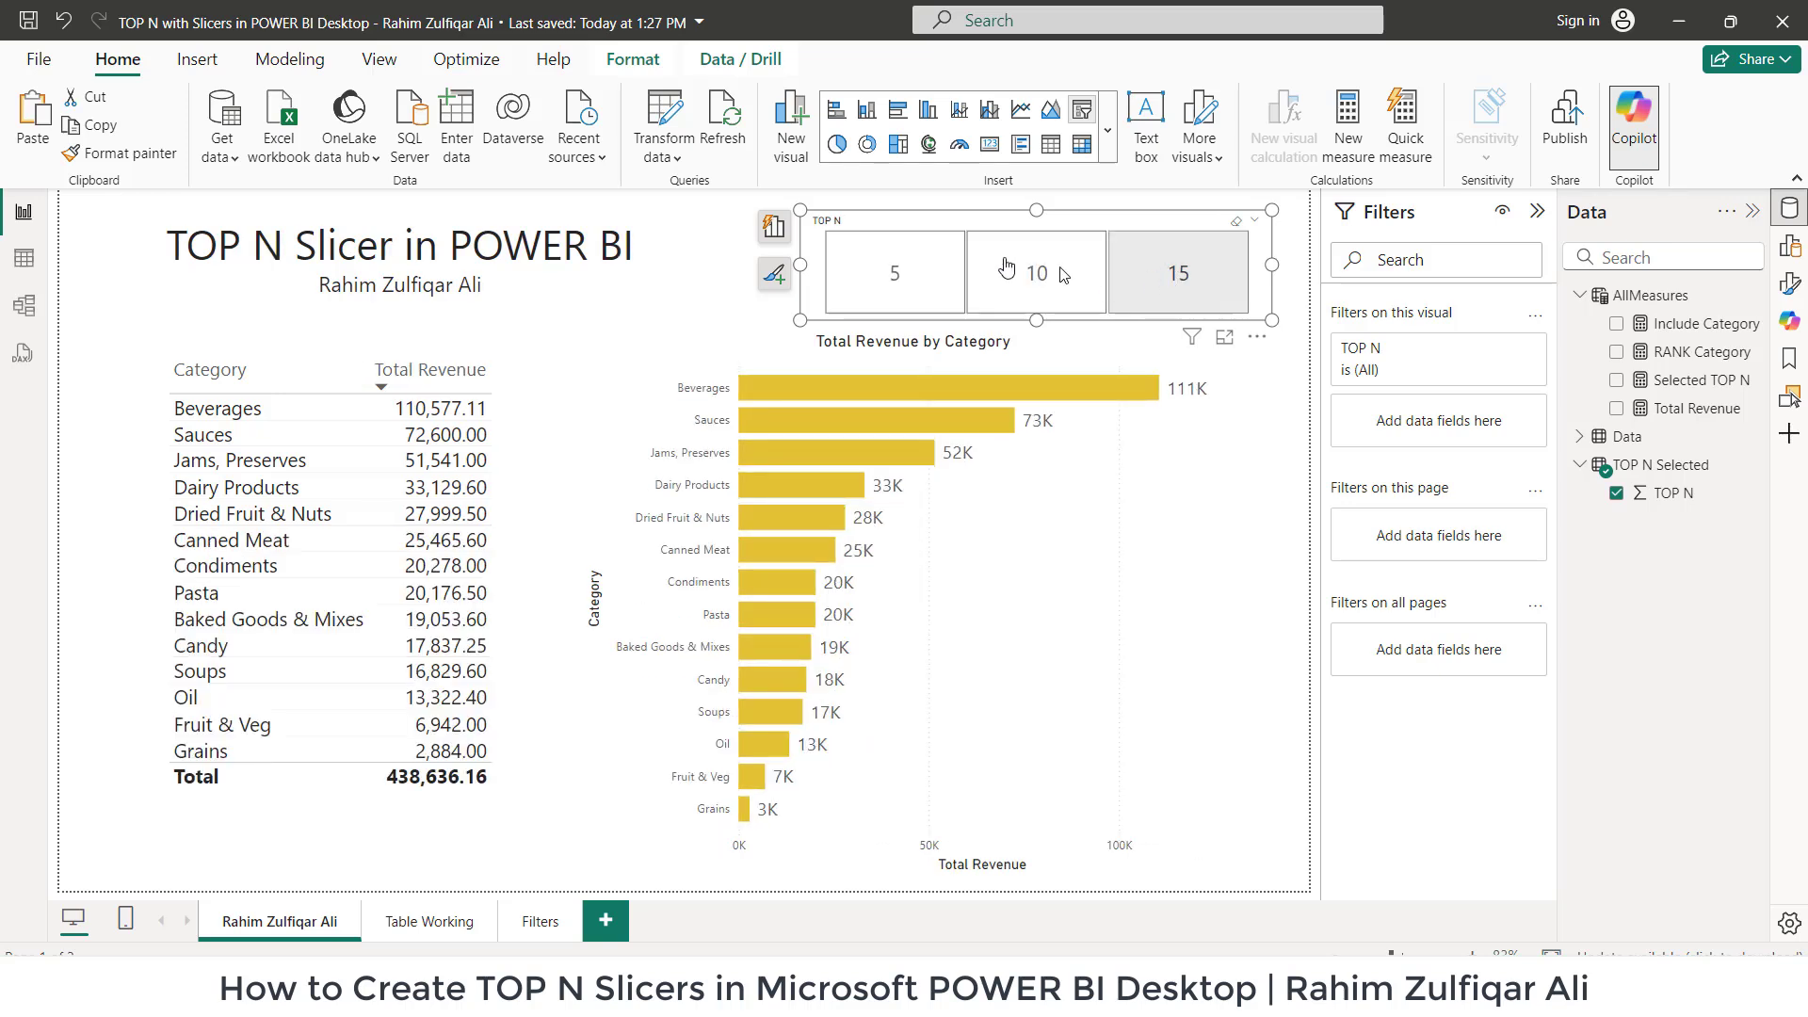
pyautogui.click(920, 264)
pyautogui.click(1033, 273)
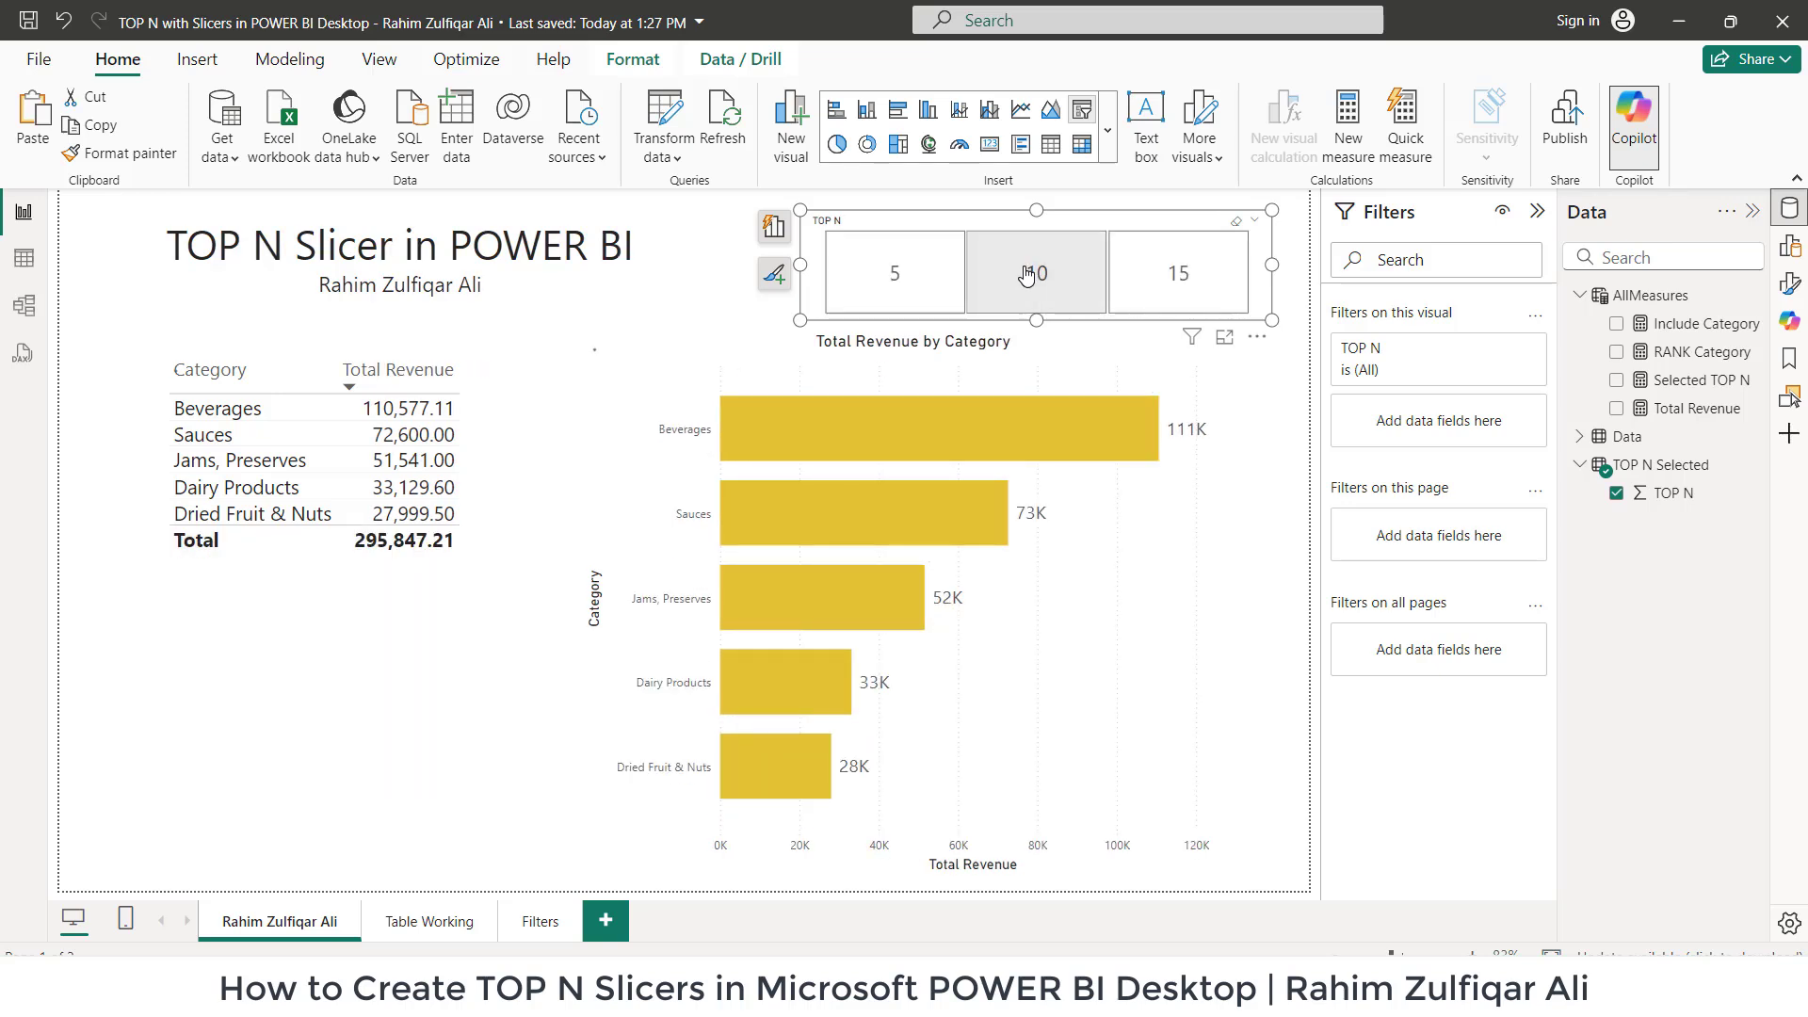
pyautogui.click(1146, 280)
pyautogui.click(868, 274)
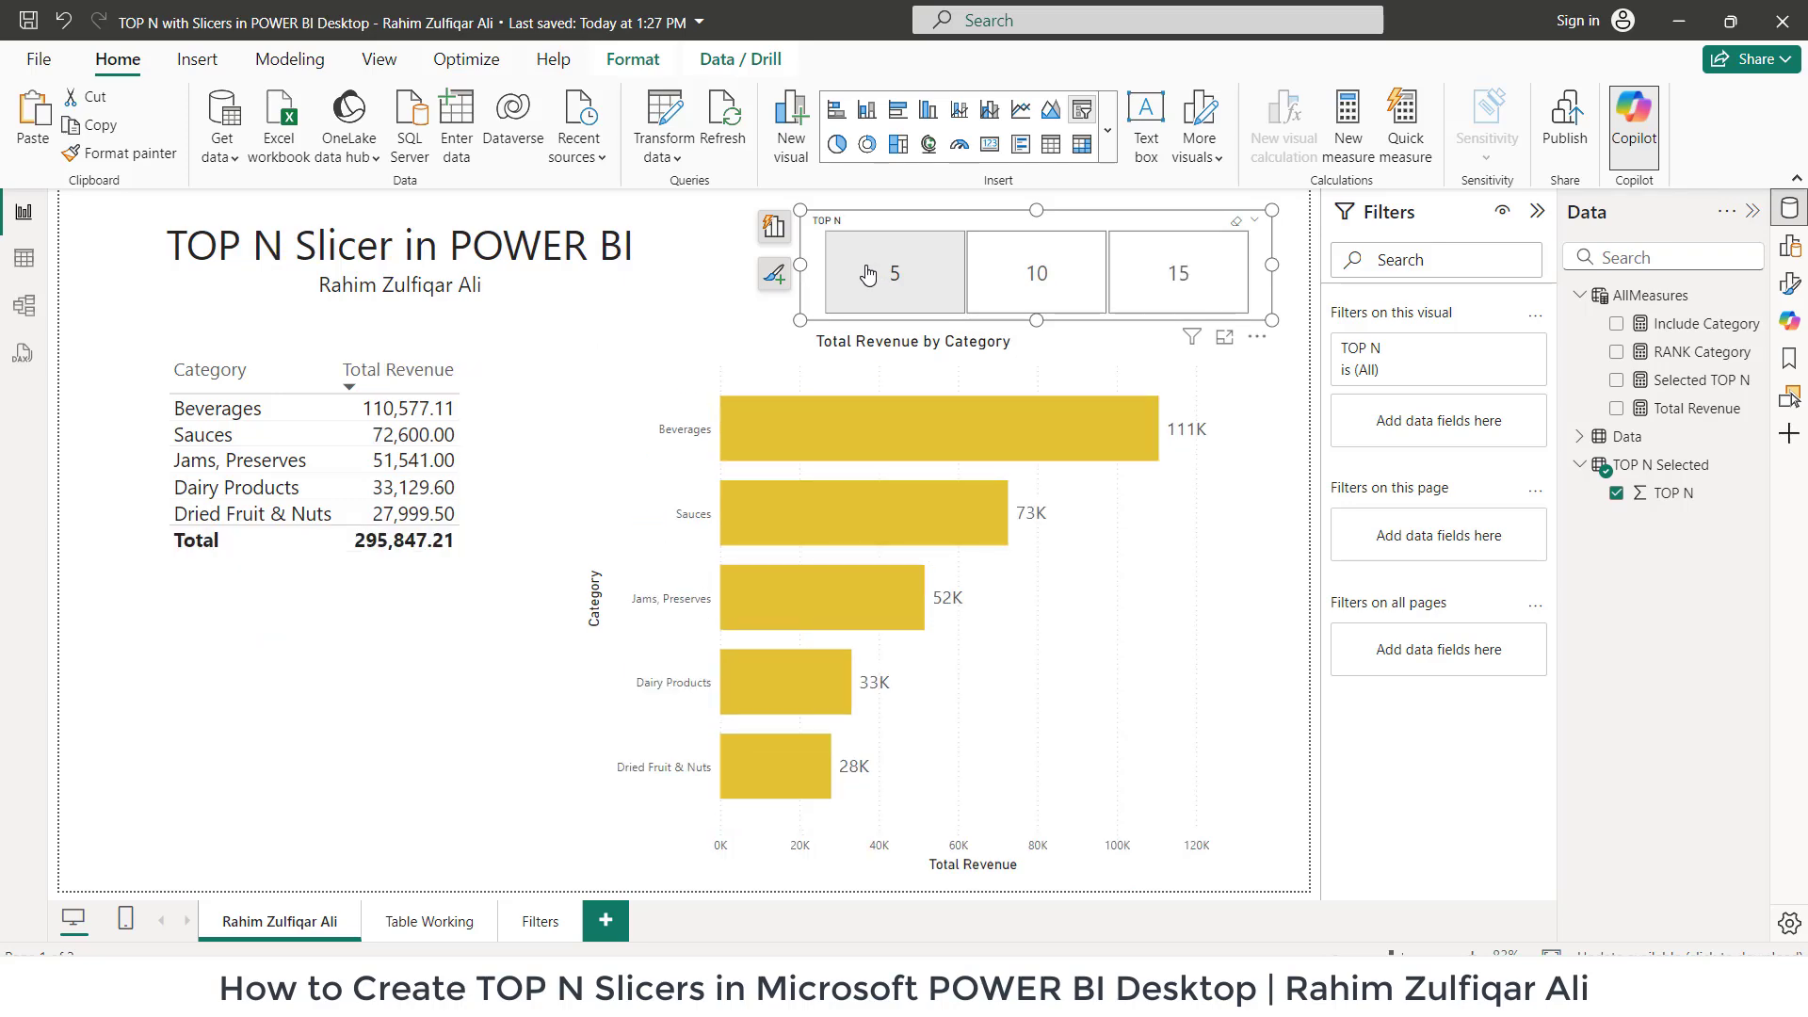
pyautogui.click(923, 271)
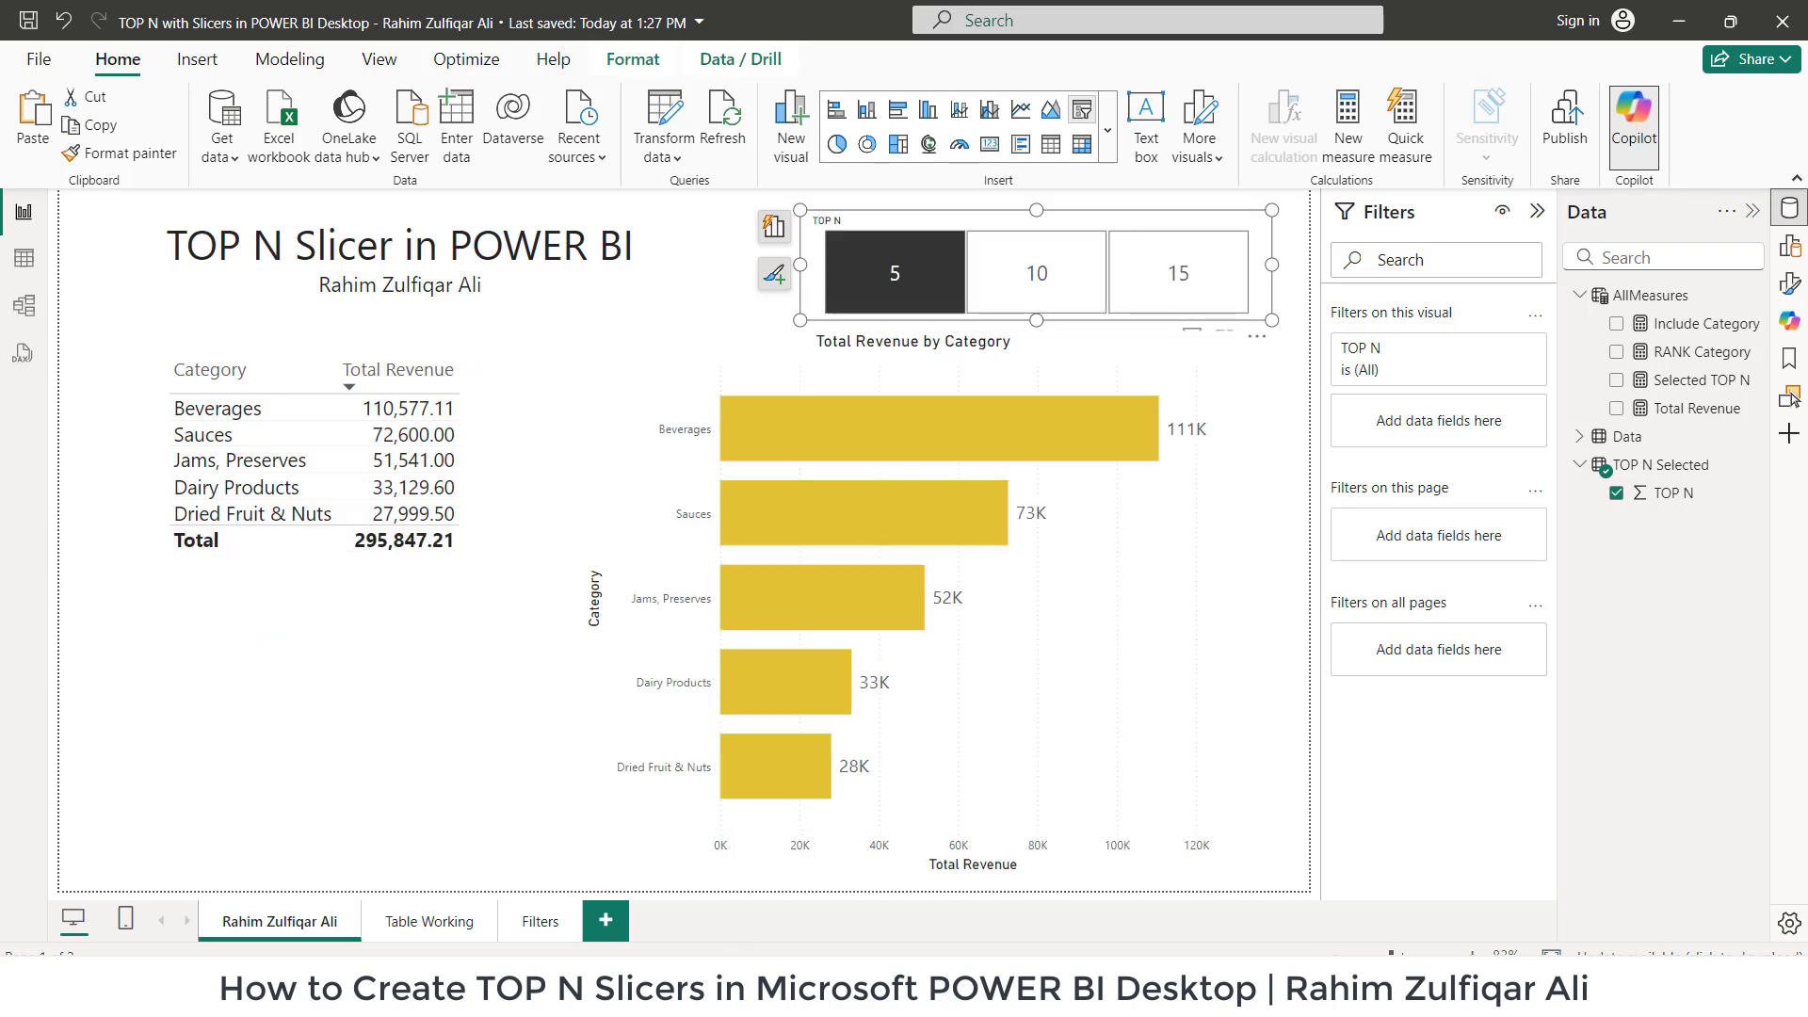
# - In Excel's Sales Data Sample.xlsx, inspect Customer Name, Unit Price and Revenue values
pyautogui.hotkey('alt', 'Tab')
pyautogui.click(620, 420)
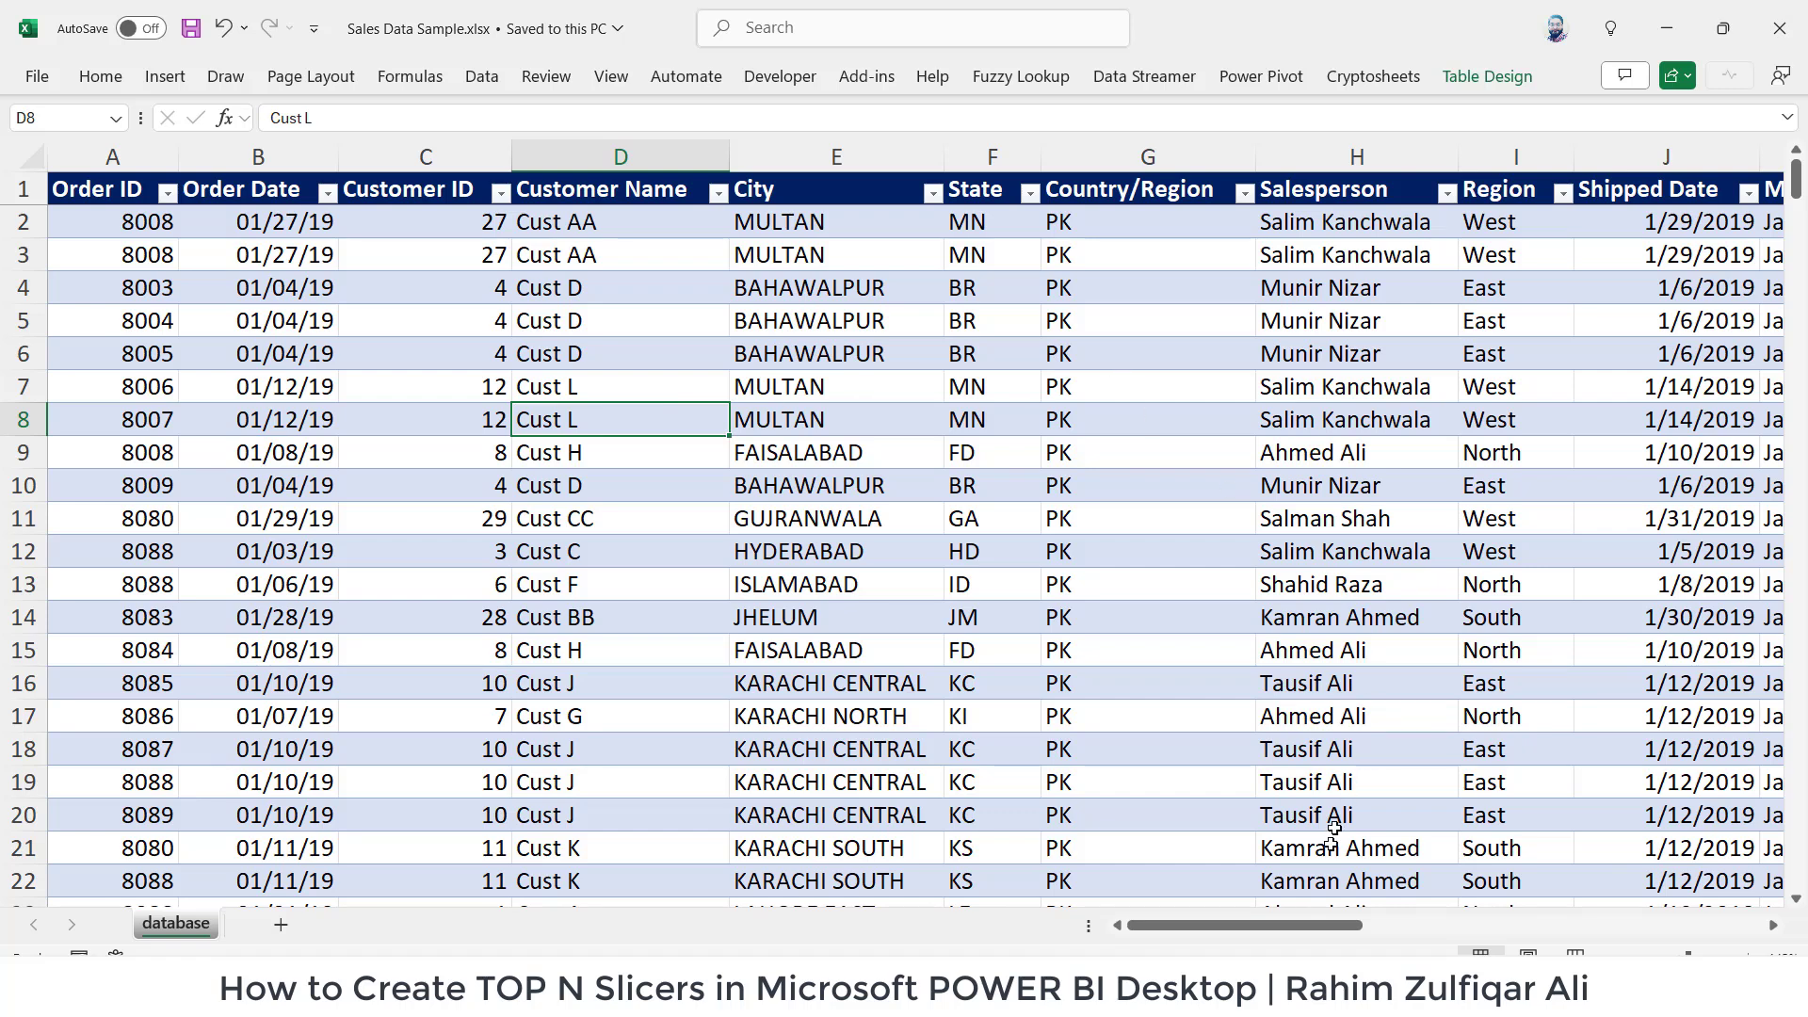
pyautogui.moveTo(1279, 928); pyautogui.dragTo(1701, 906)
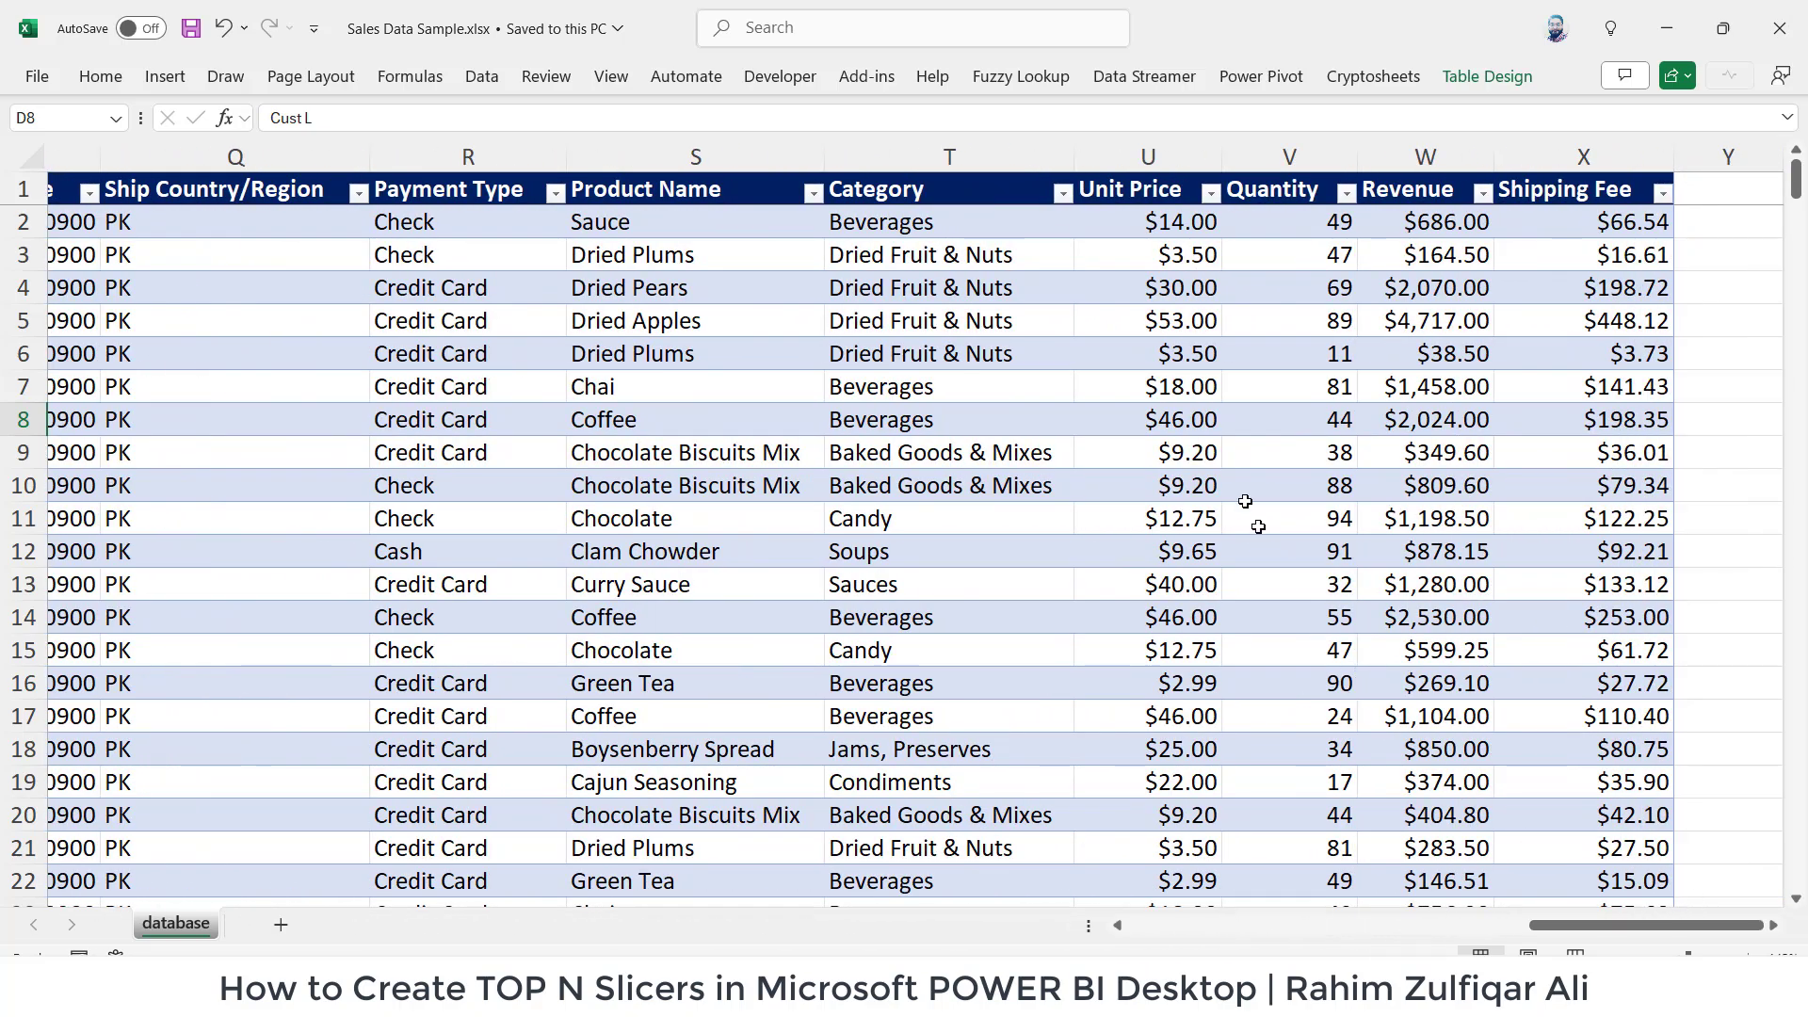
pyautogui.click(1191, 453)
pyautogui.click(1407, 458)
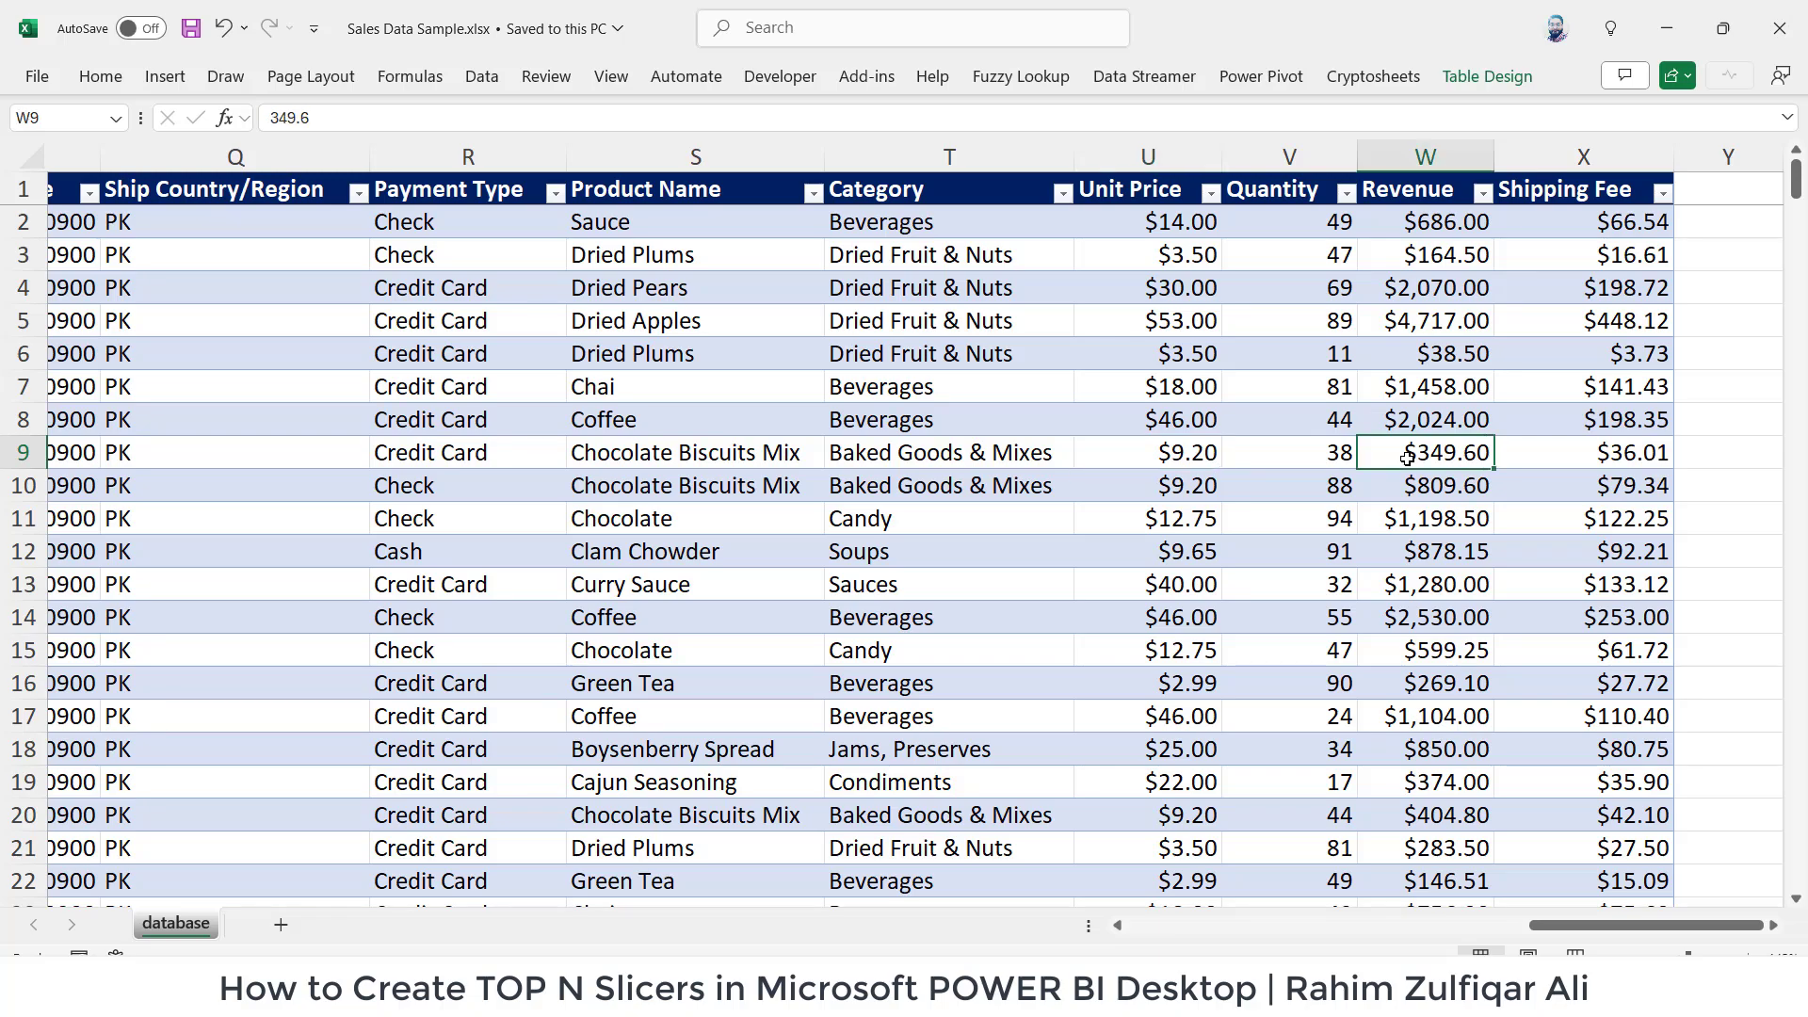
pyautogui.click(1420, 631)
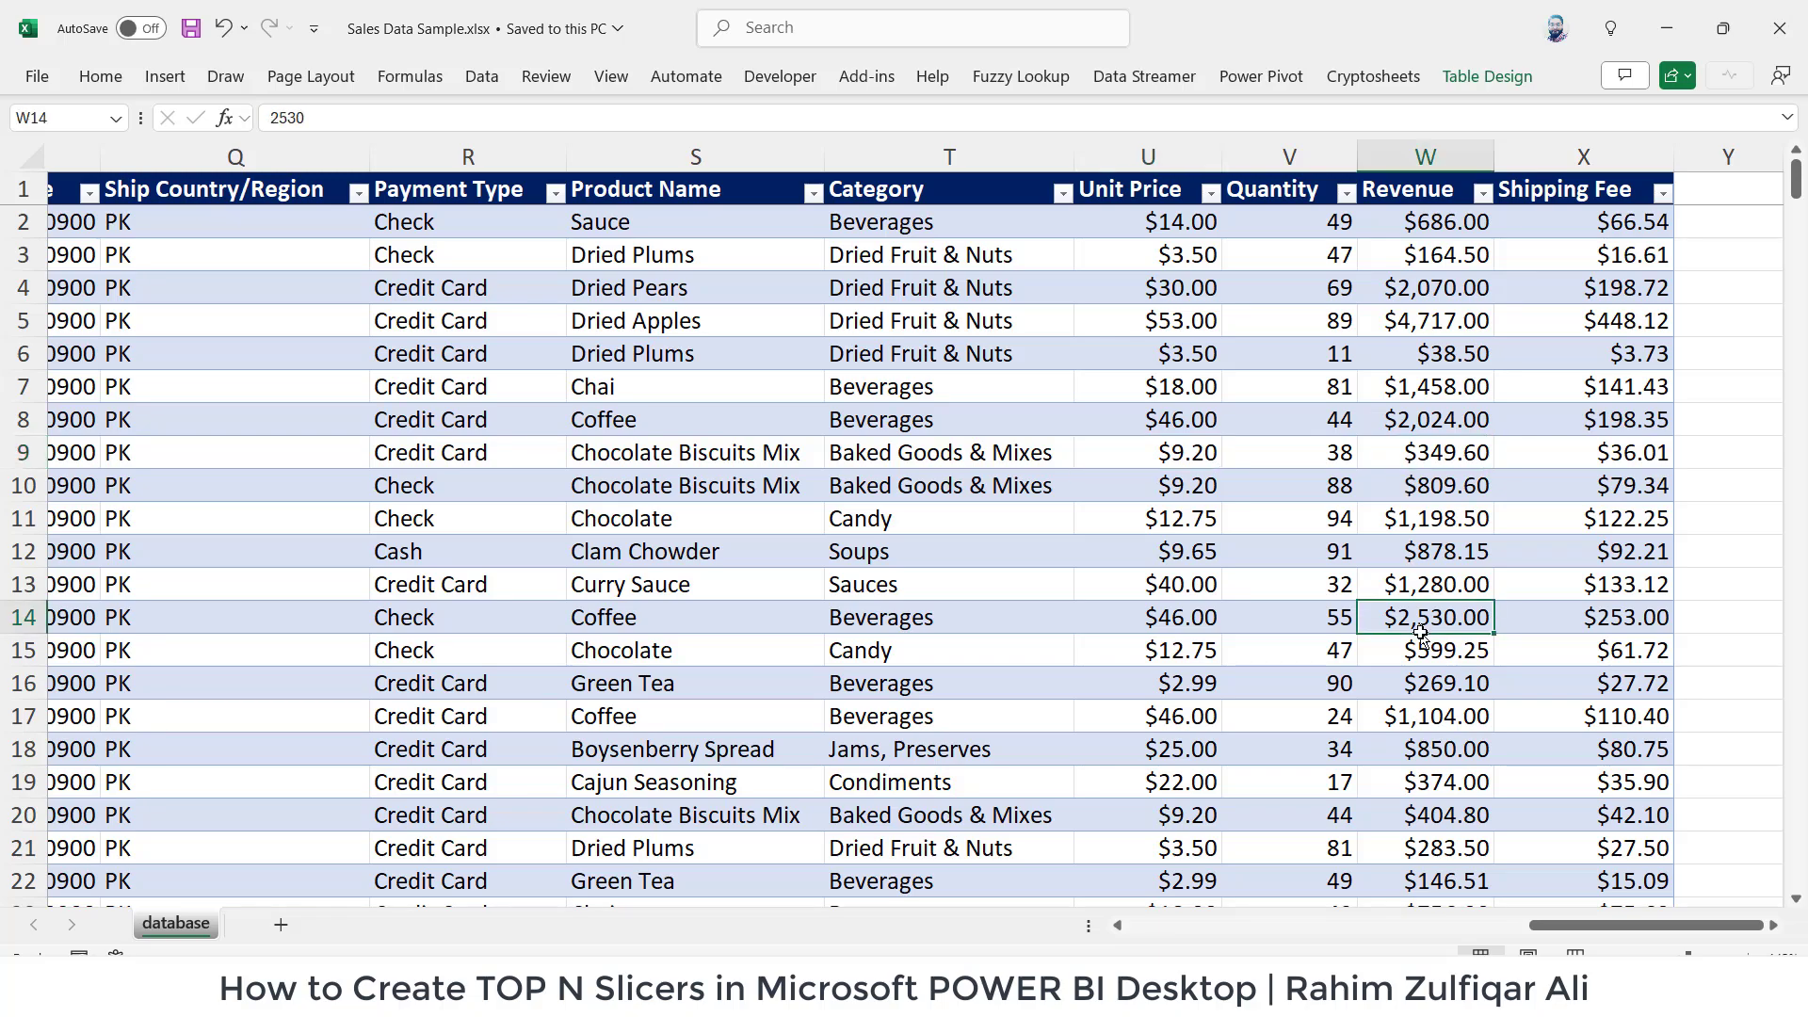
# - Select the whole Category column, then a single Category cell, and scroll the sheet
pyautogui.click(1473, 927)
pyautogui.click(1521, 926)
pyautogui.click(900, 157)
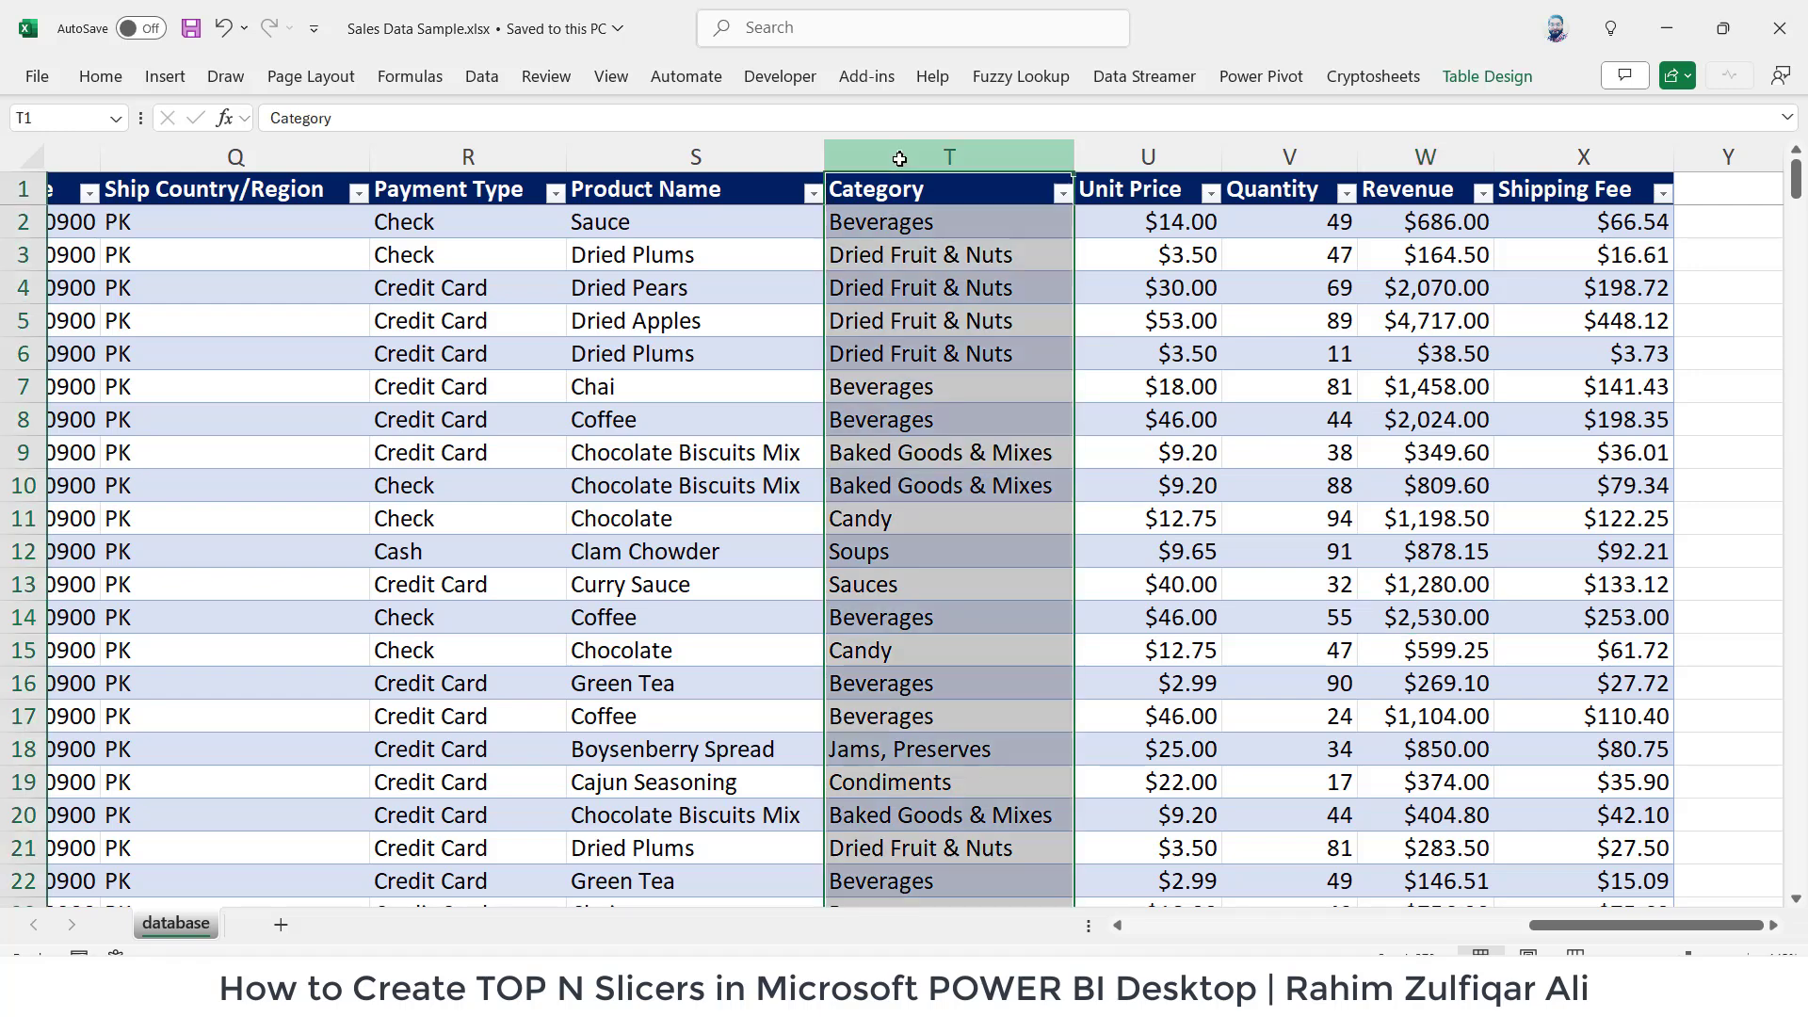
pyautogui.click(961, 354)
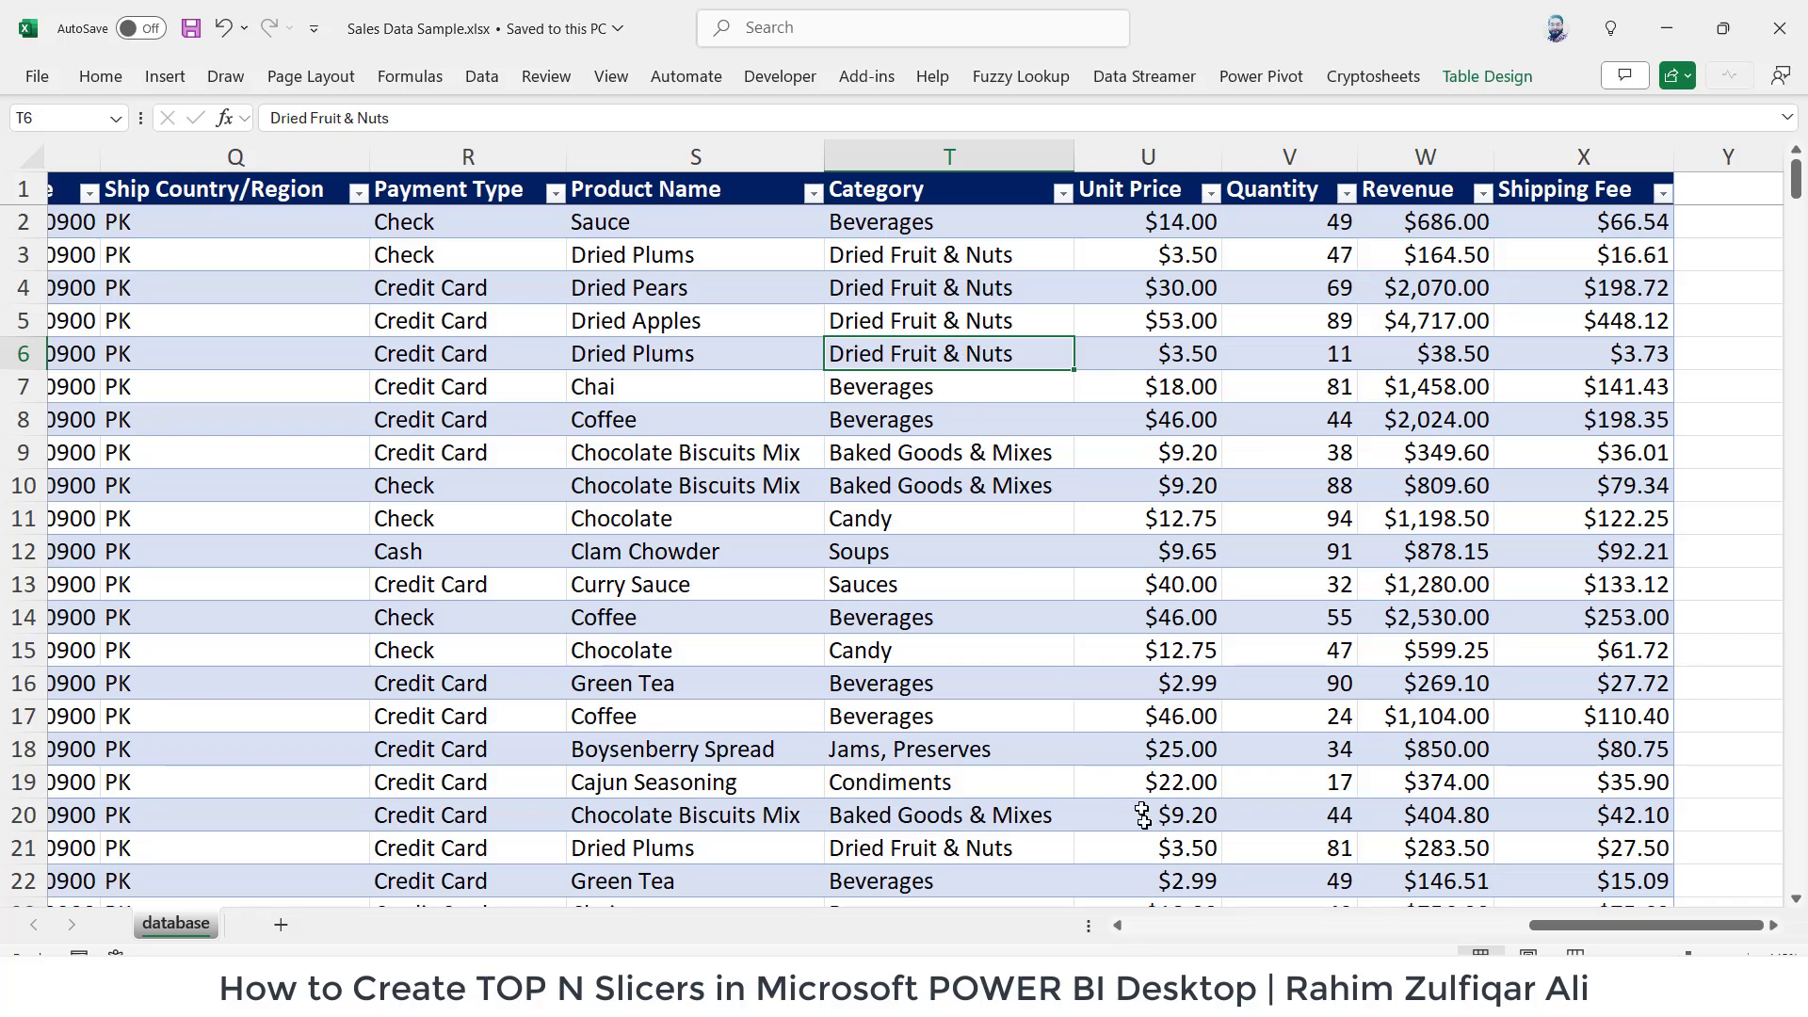
pyautogui.click(1198, 928)
pyautogui.moveTo(1198, 933)
pyautogui.mouseDown()
pyautogui.moveTo(1172, 933)
pyautogui.moveTo(1612, 934)
pyautogui.moveTo(1220, 932)
pyautogui.mouseUp()
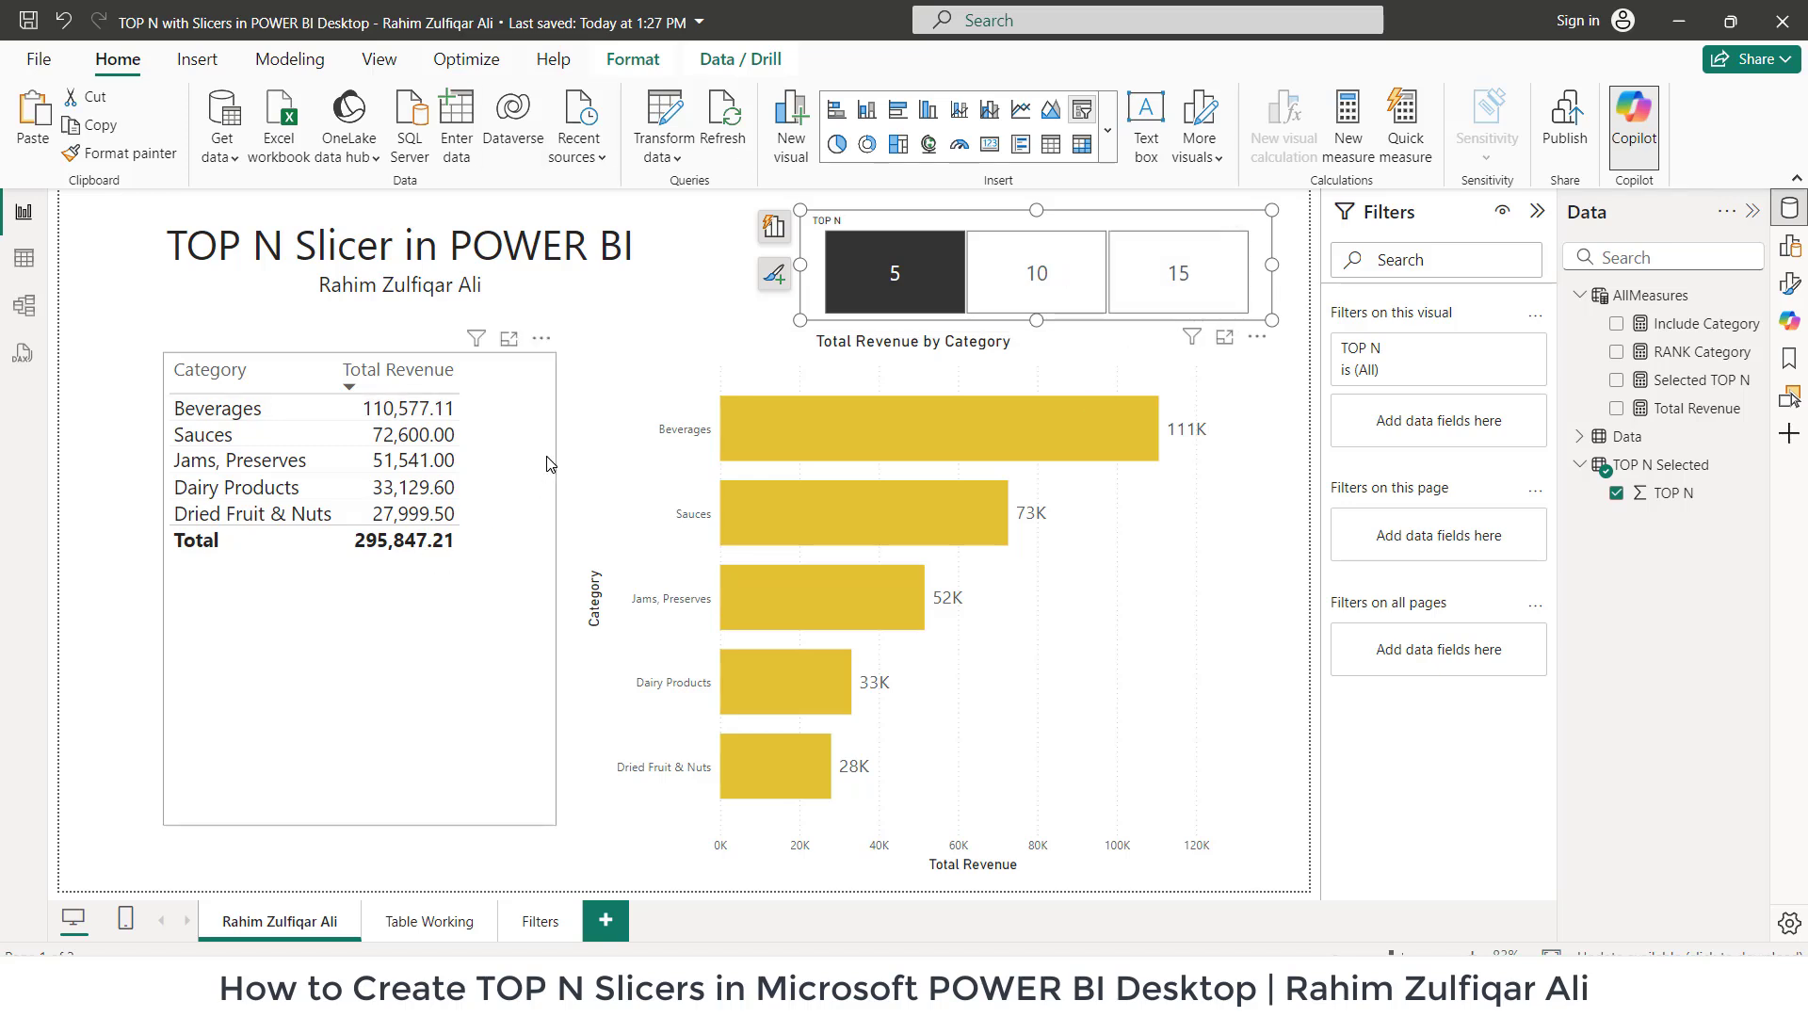
pyautogui.click(223, 136)
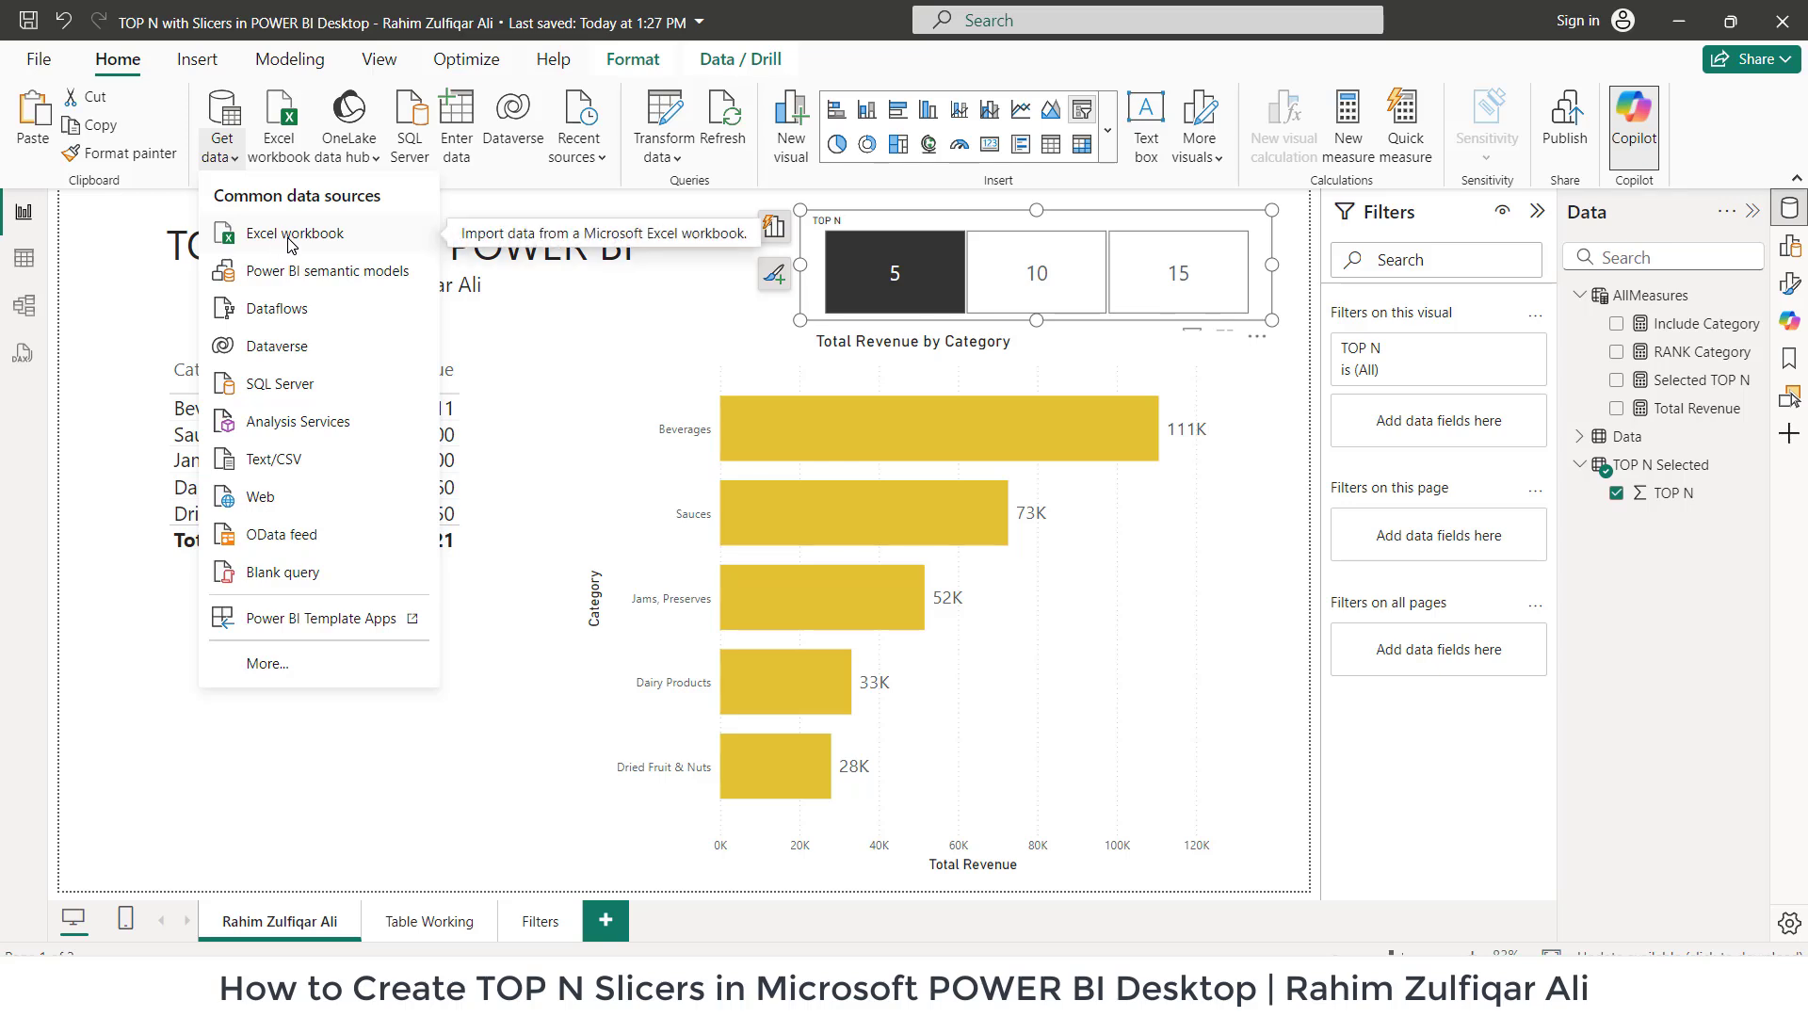
pyautogui.click(1265, 547)
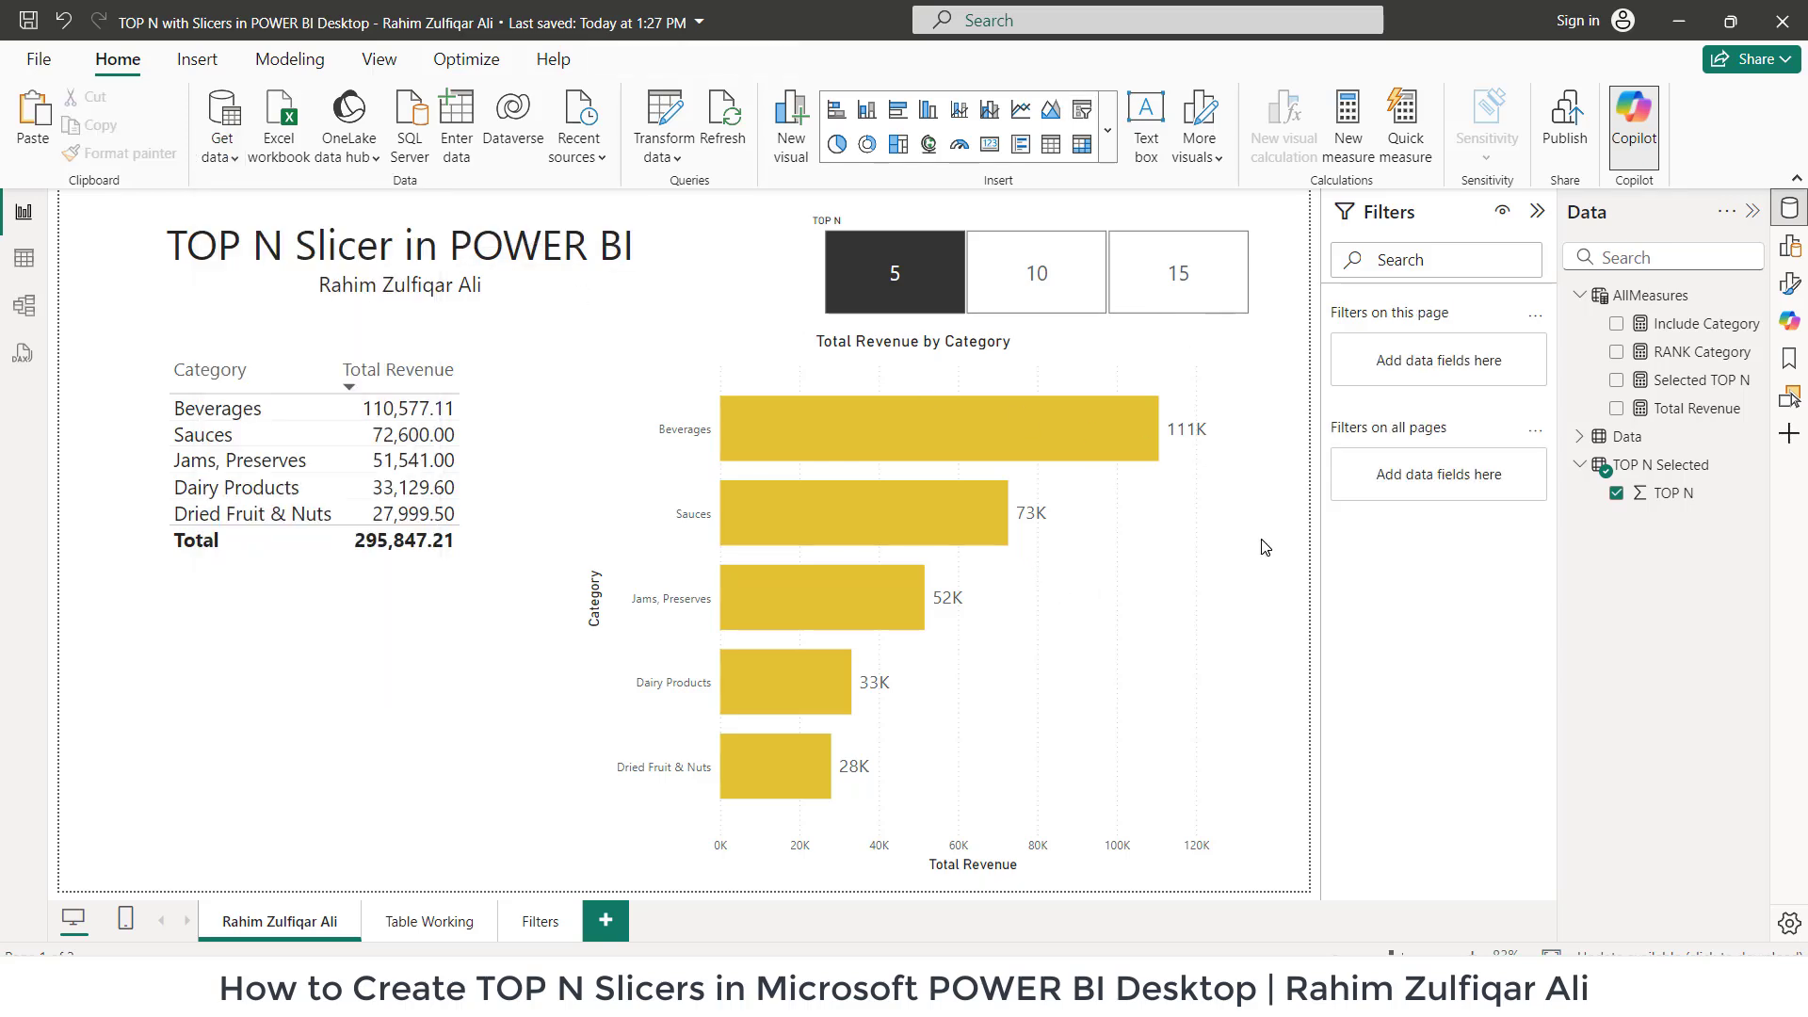
pyautogui.click(24, 258)
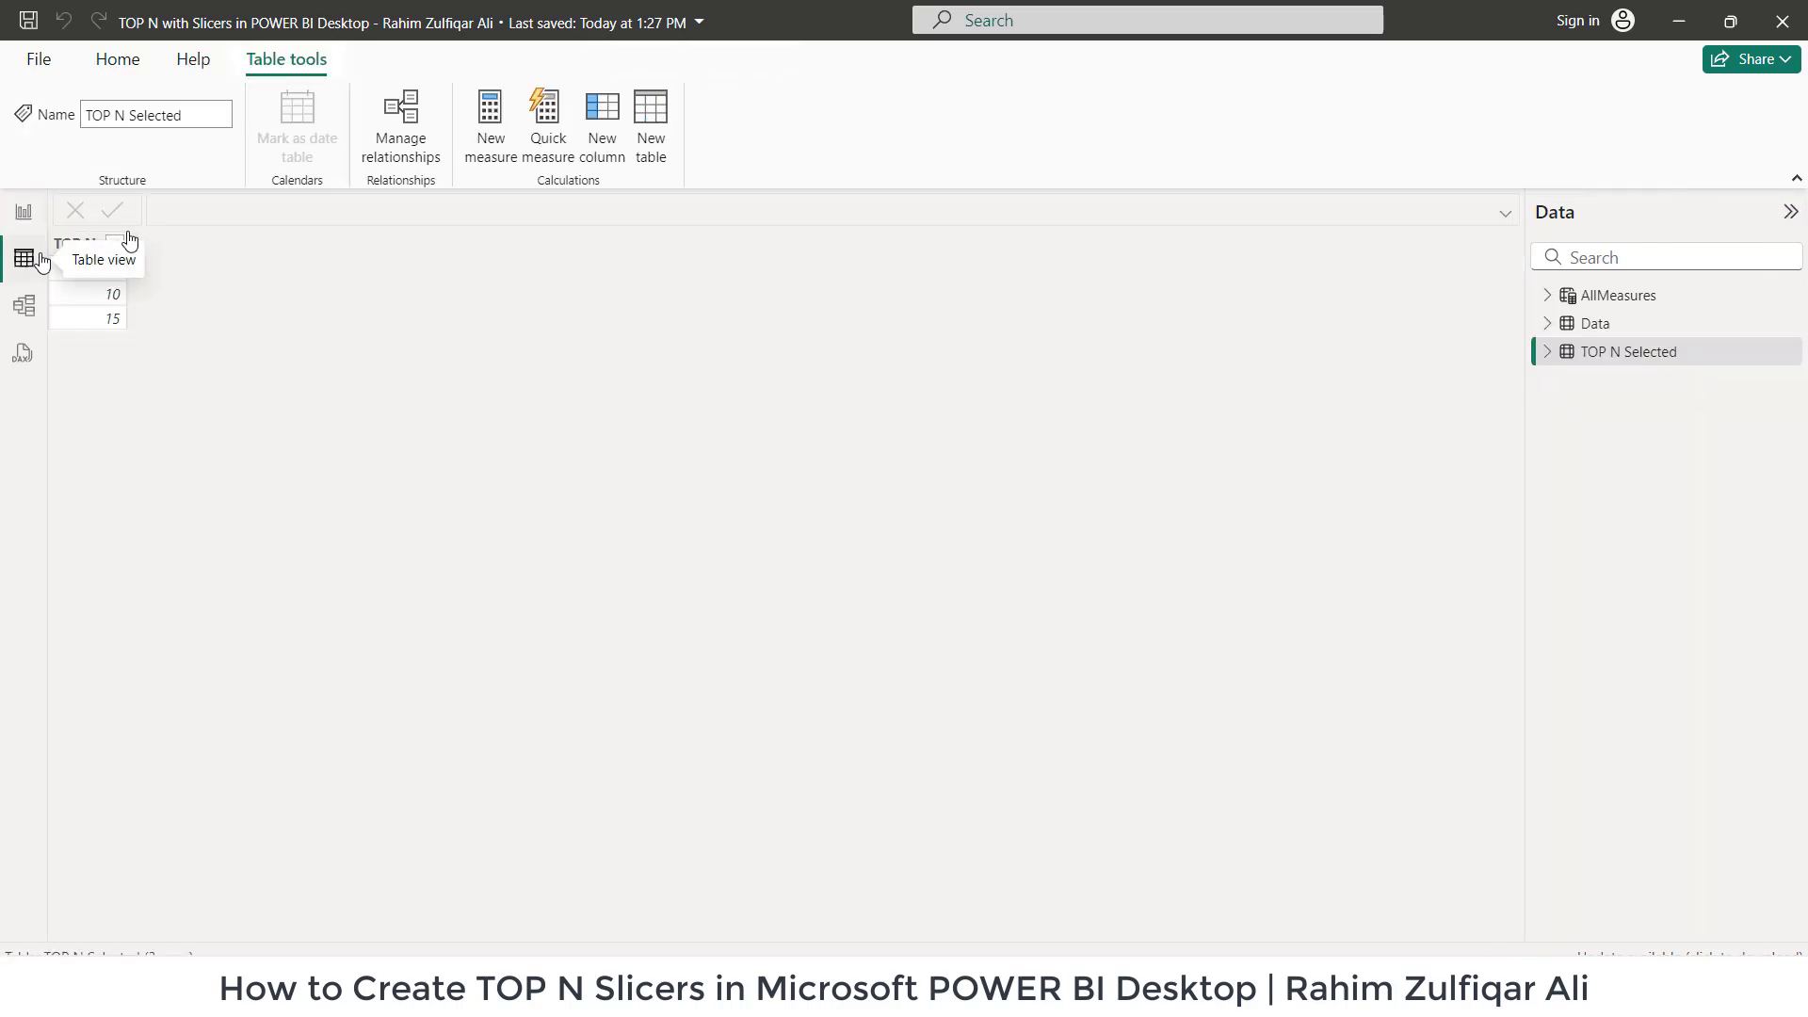
pyautogui.click(1595, 324)
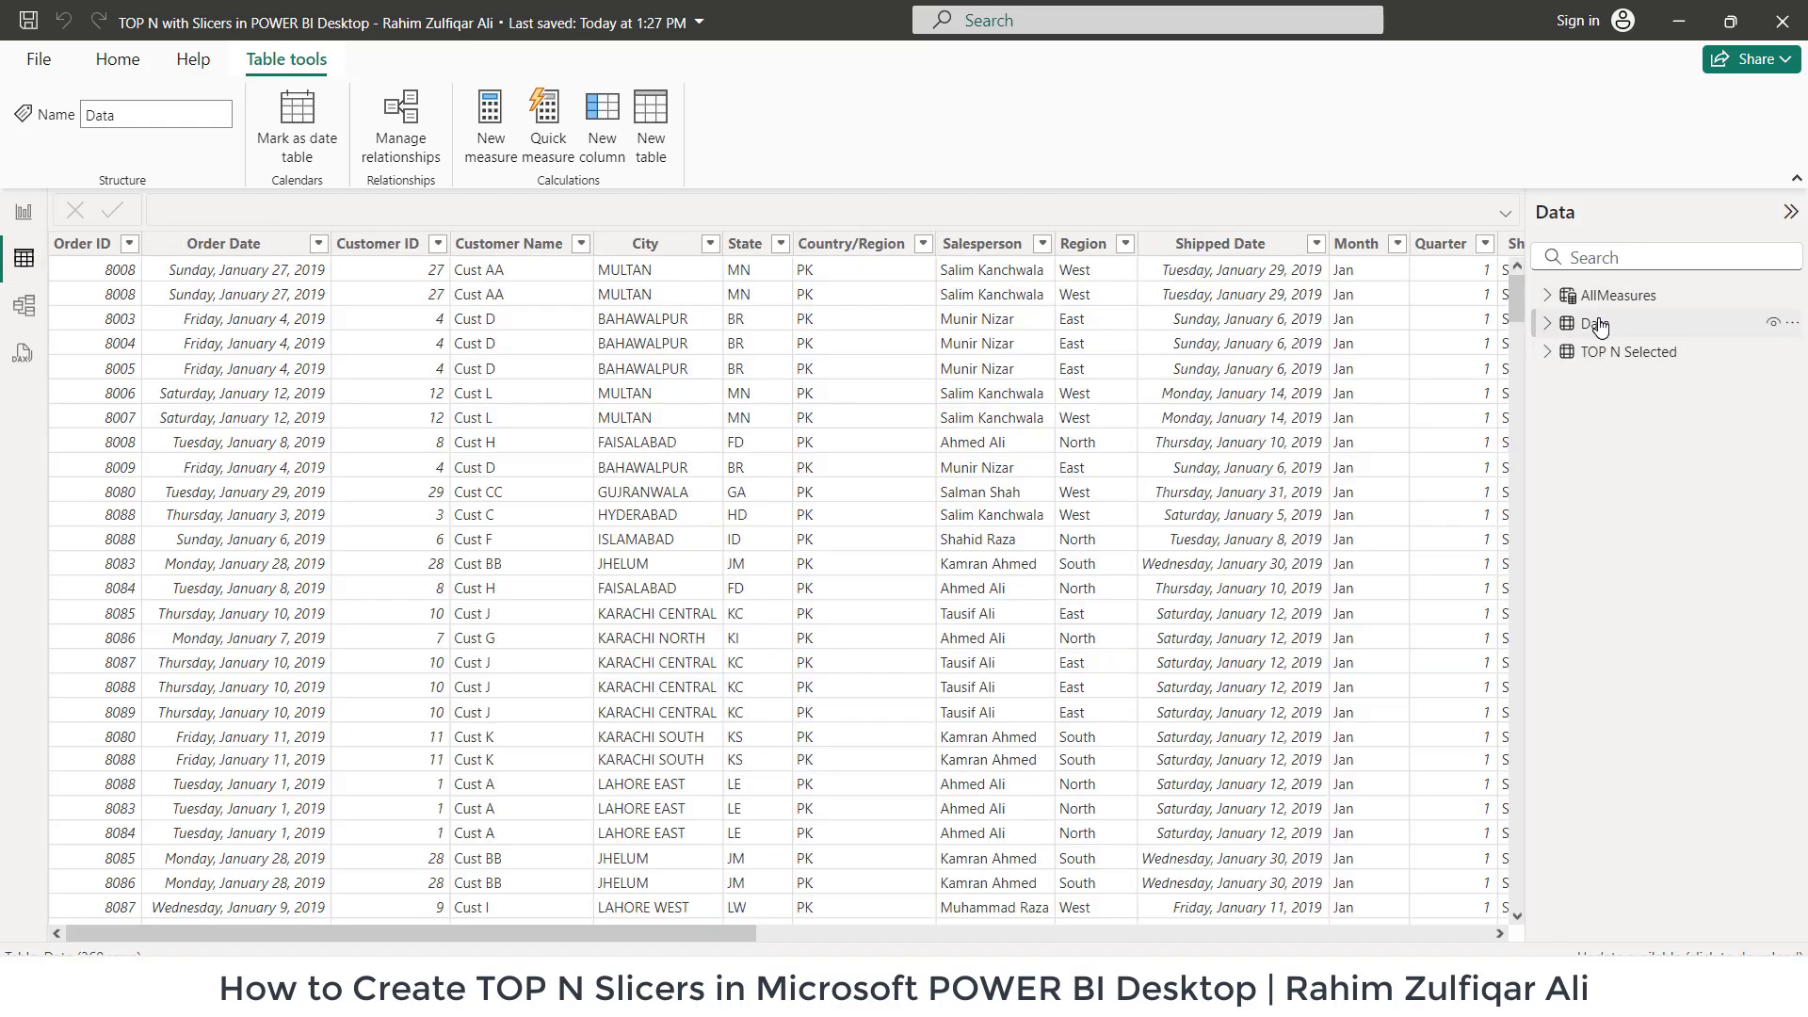
pyautogui.moveTo(631, 932); pyautogui.dragTo(86, 350)
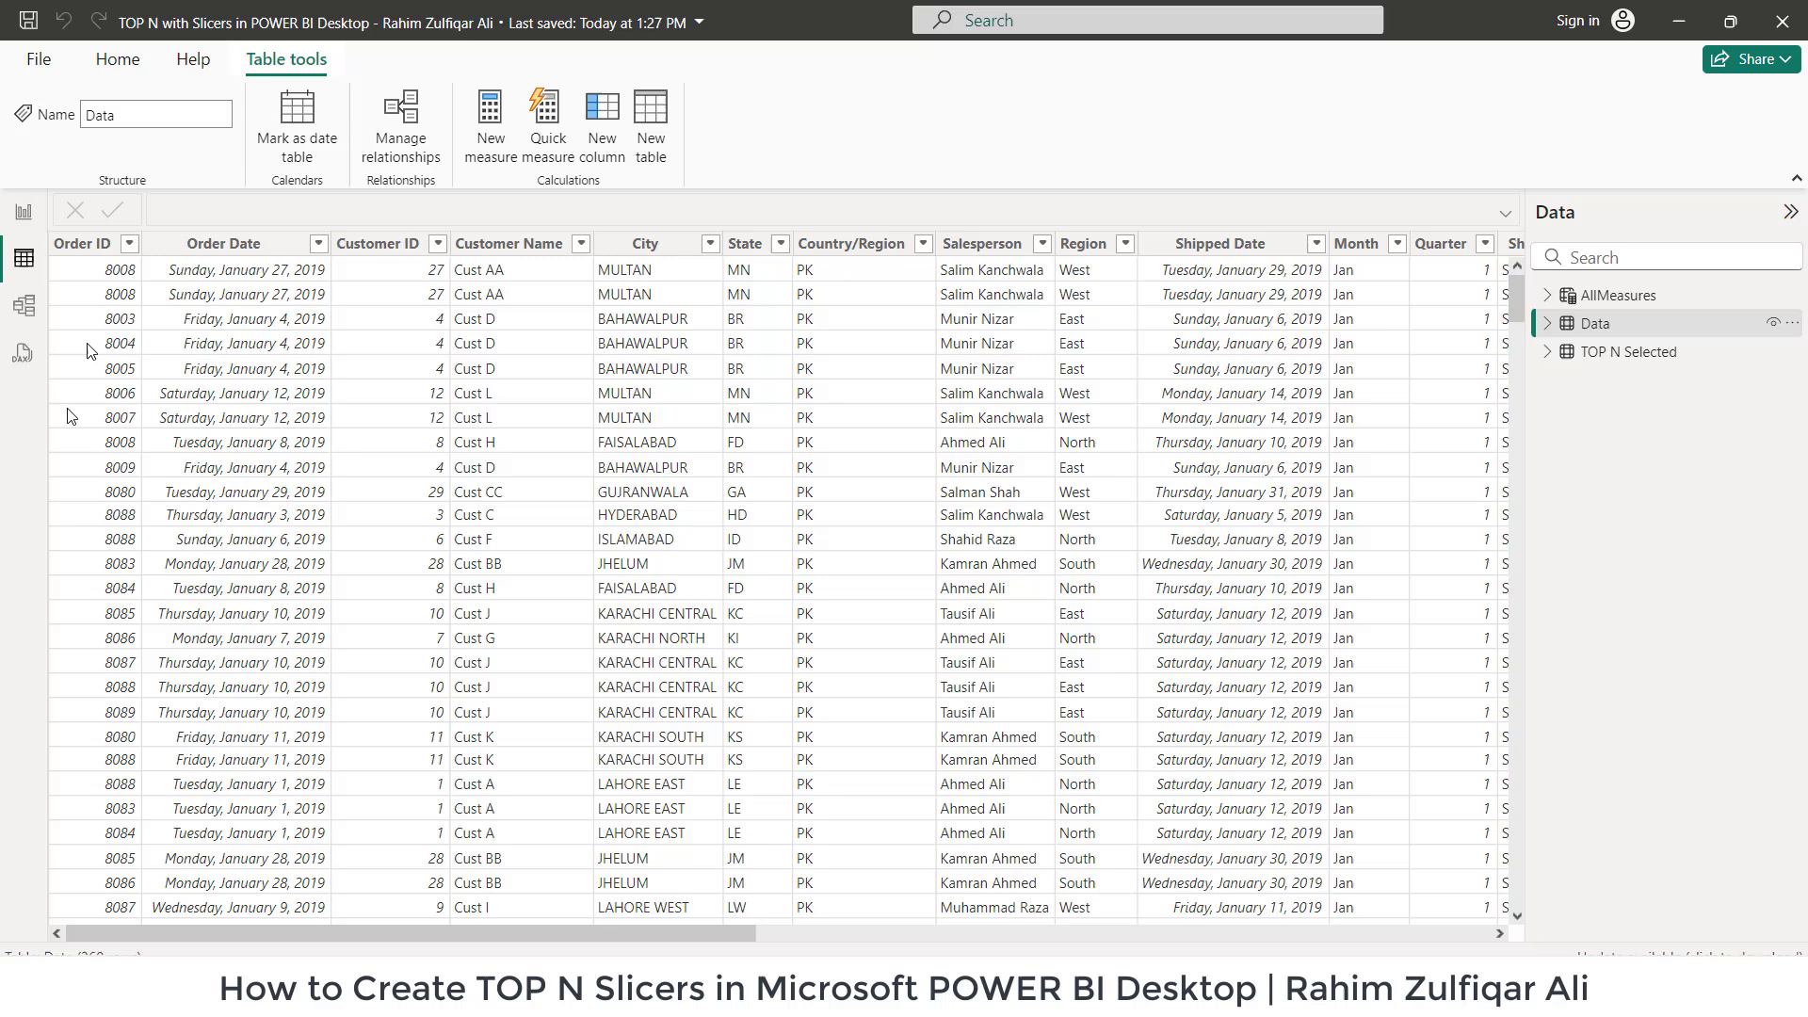
pyautogui.click(29, 219)
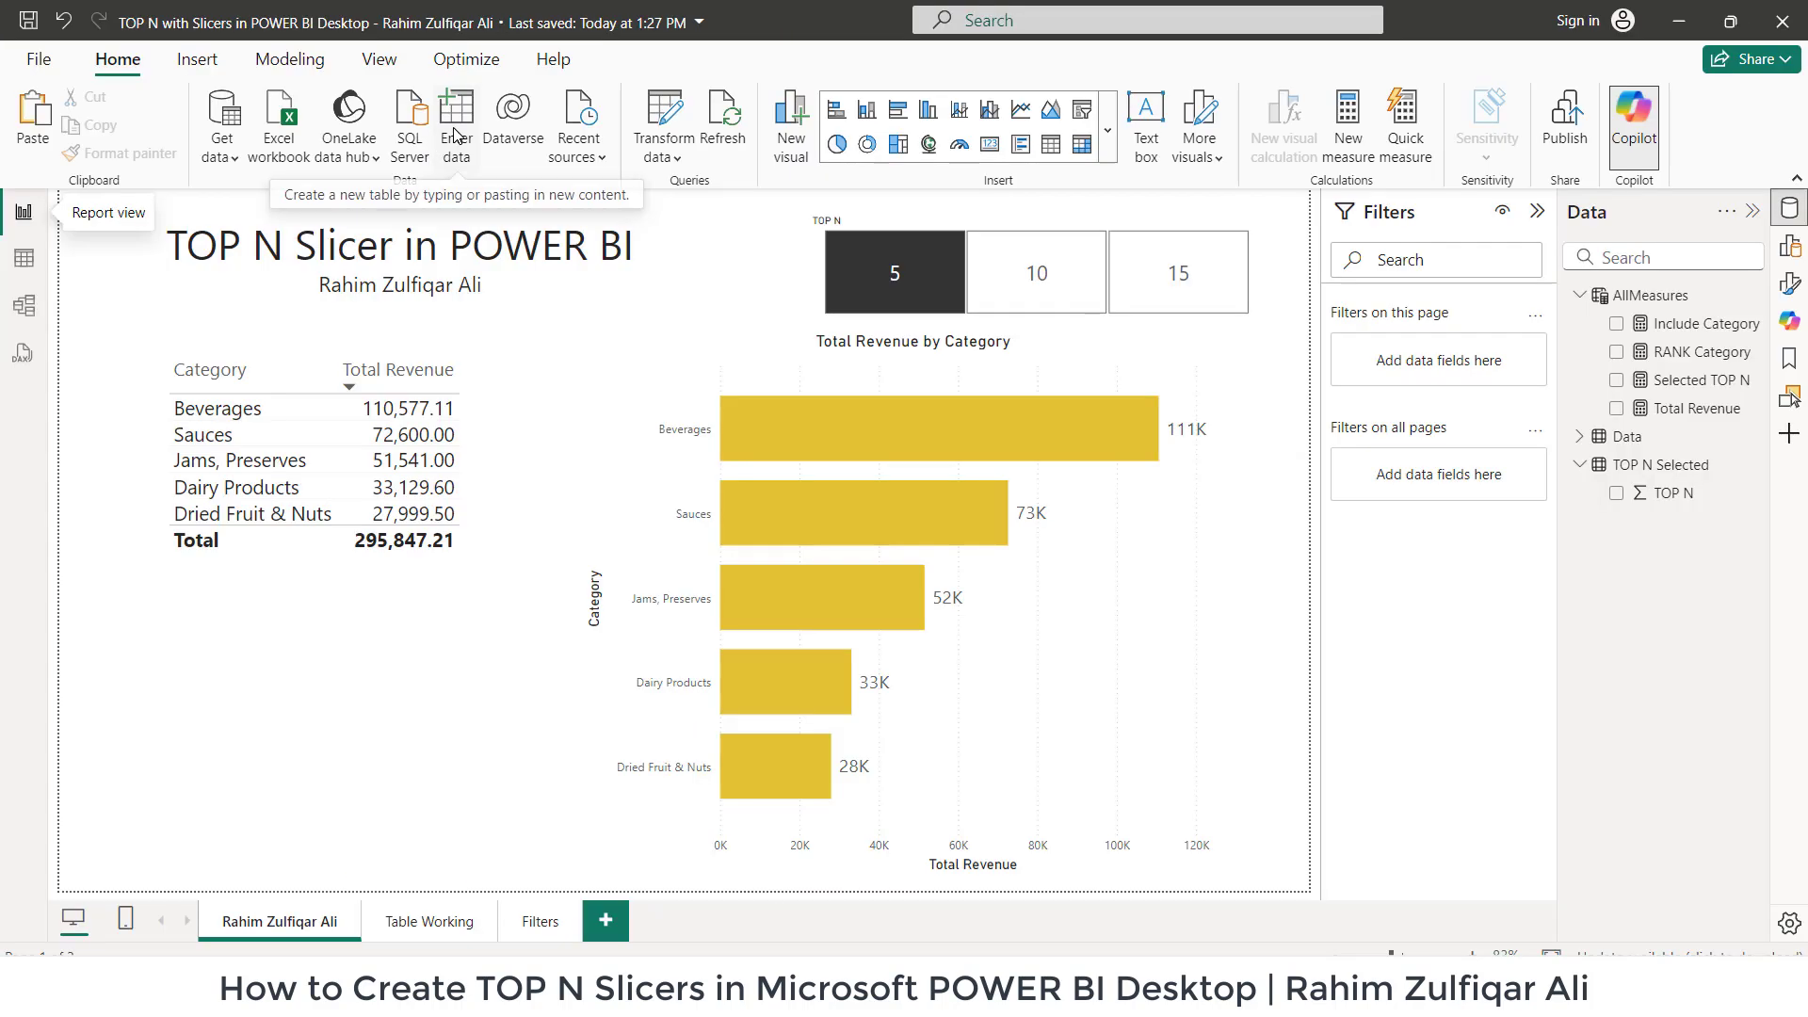
# - Start a manually entered table and type 5, 10 and 15 into Column1
pyautogui.click(910, 266)
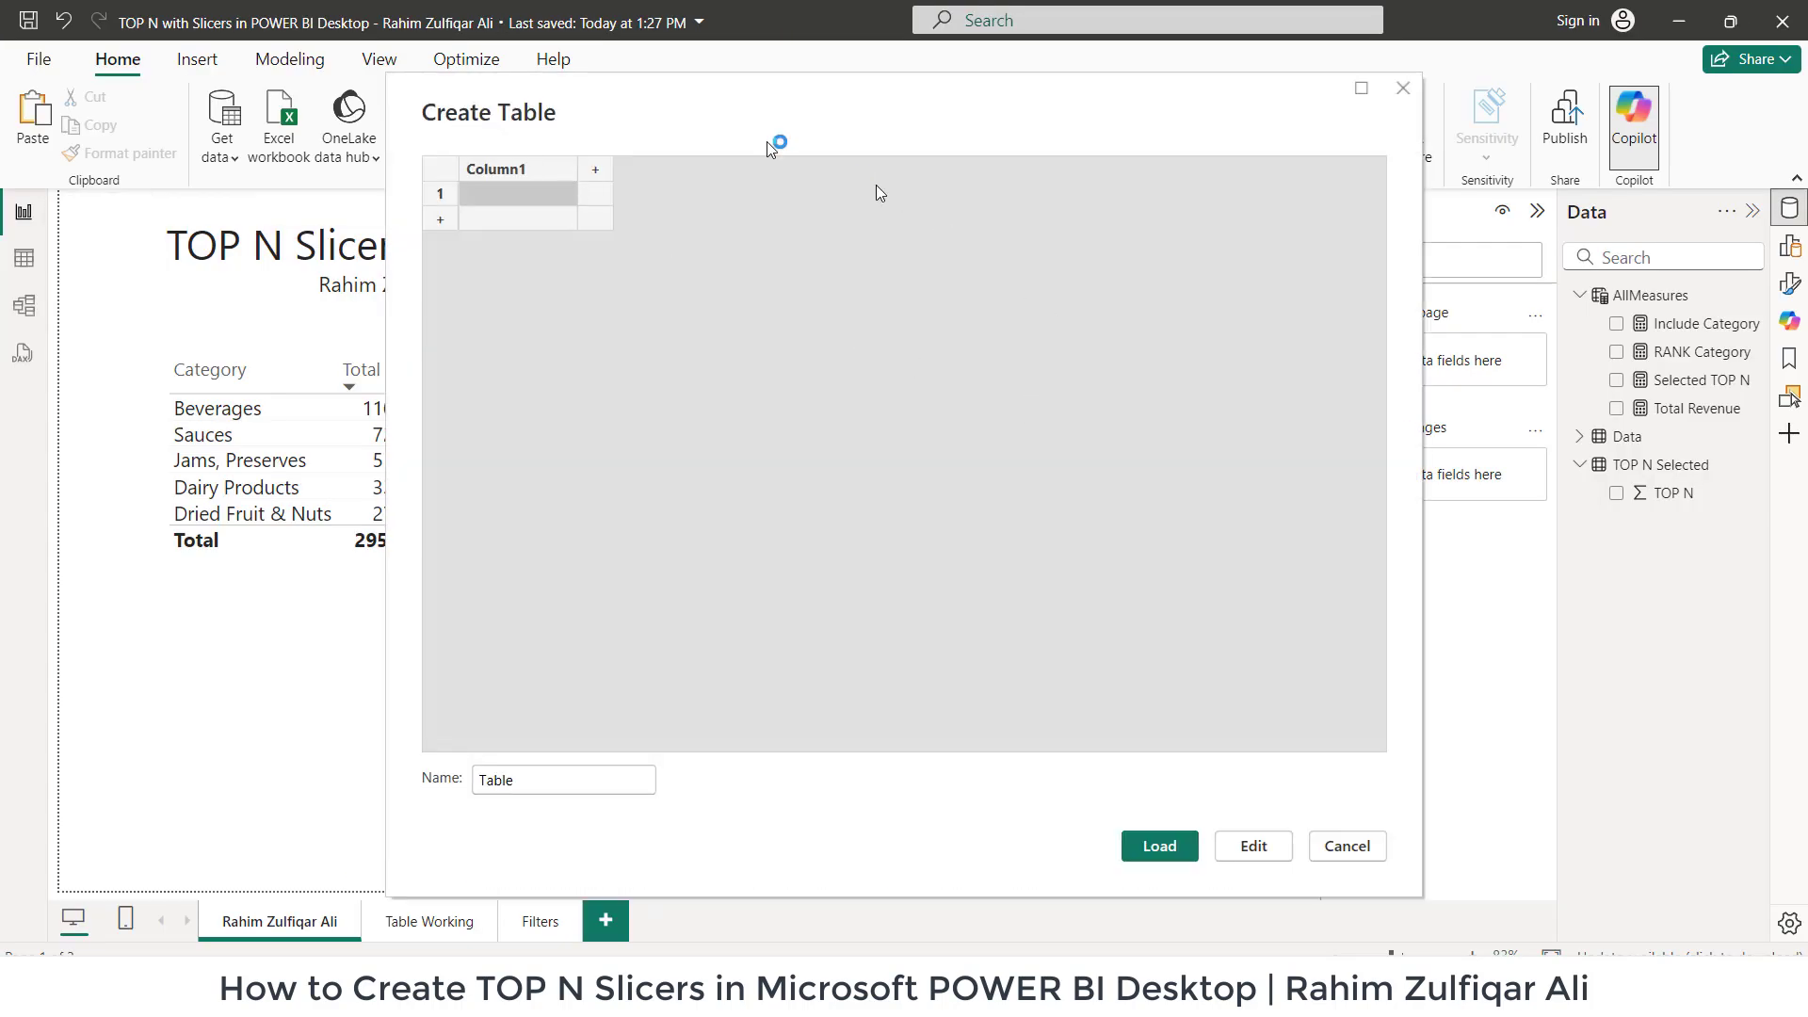
pyautogui.moveTo(707, 133); pyautogui.dragTo(873, 129)
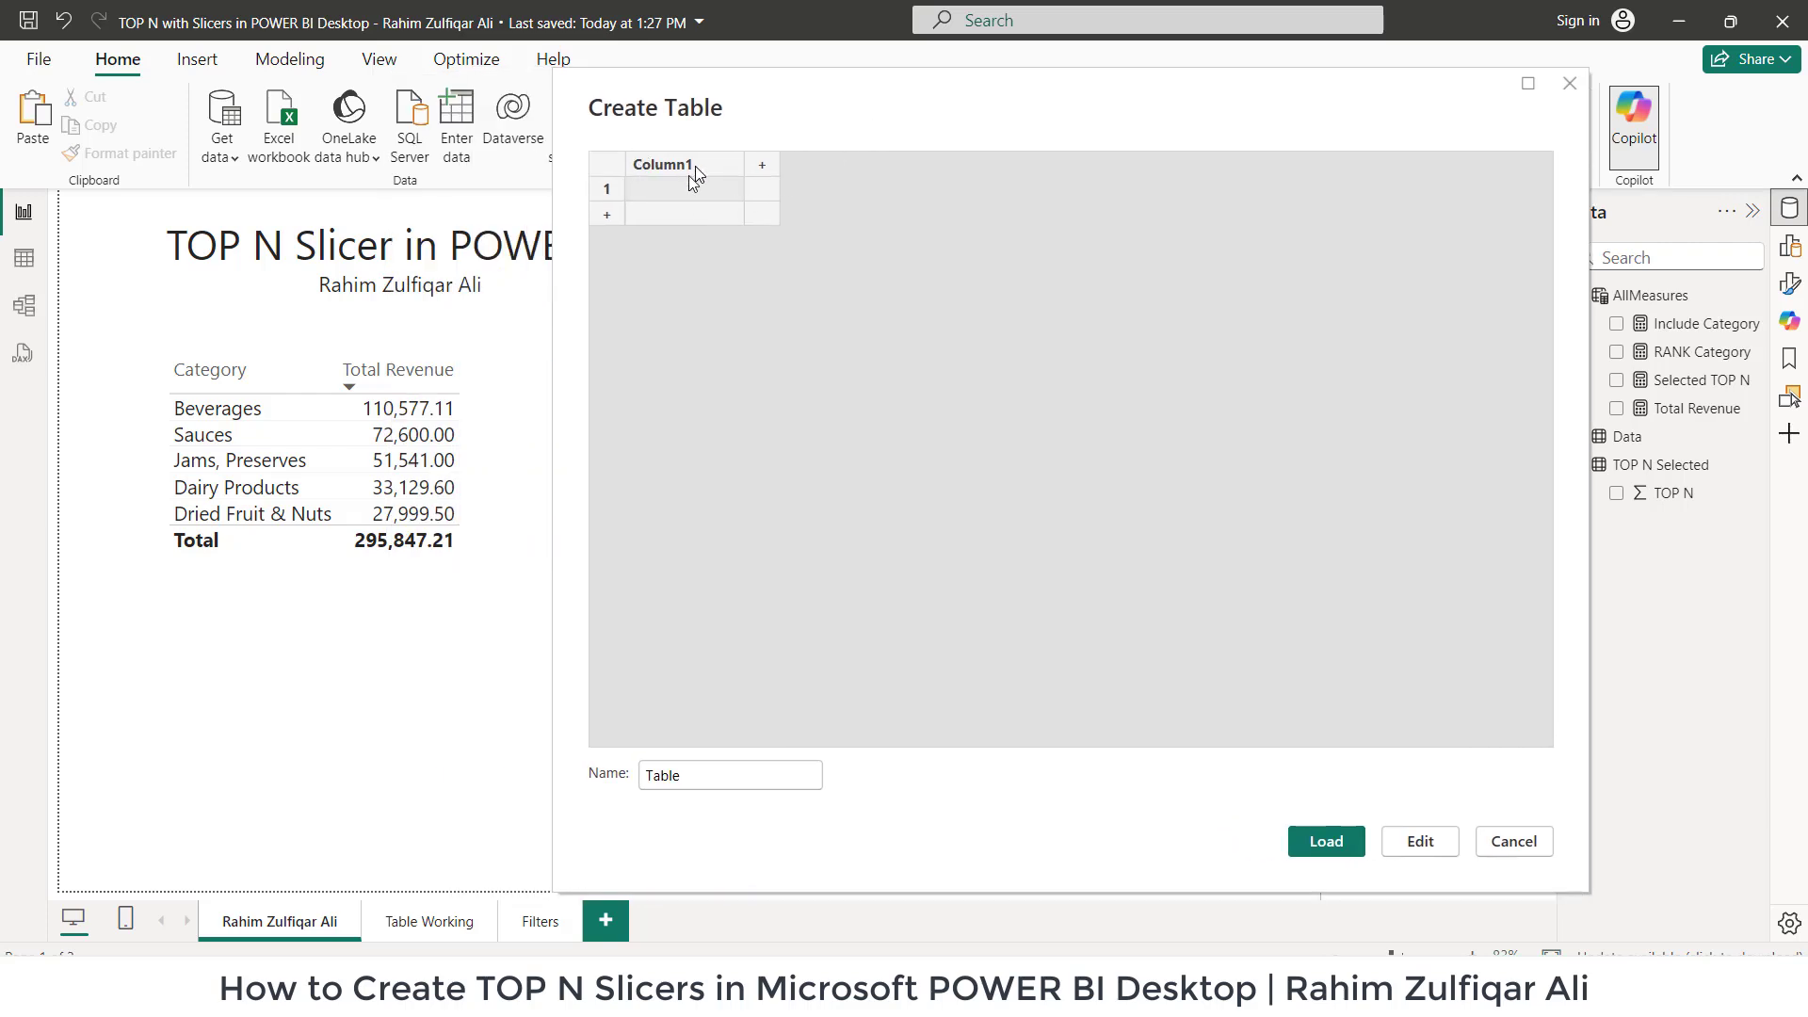
pyautogui.click(677, 197)
pyautogui.write('5')
pyautogui.click(671, 217)
pyautogui.write('10')
pyautogui.click(672, 247)
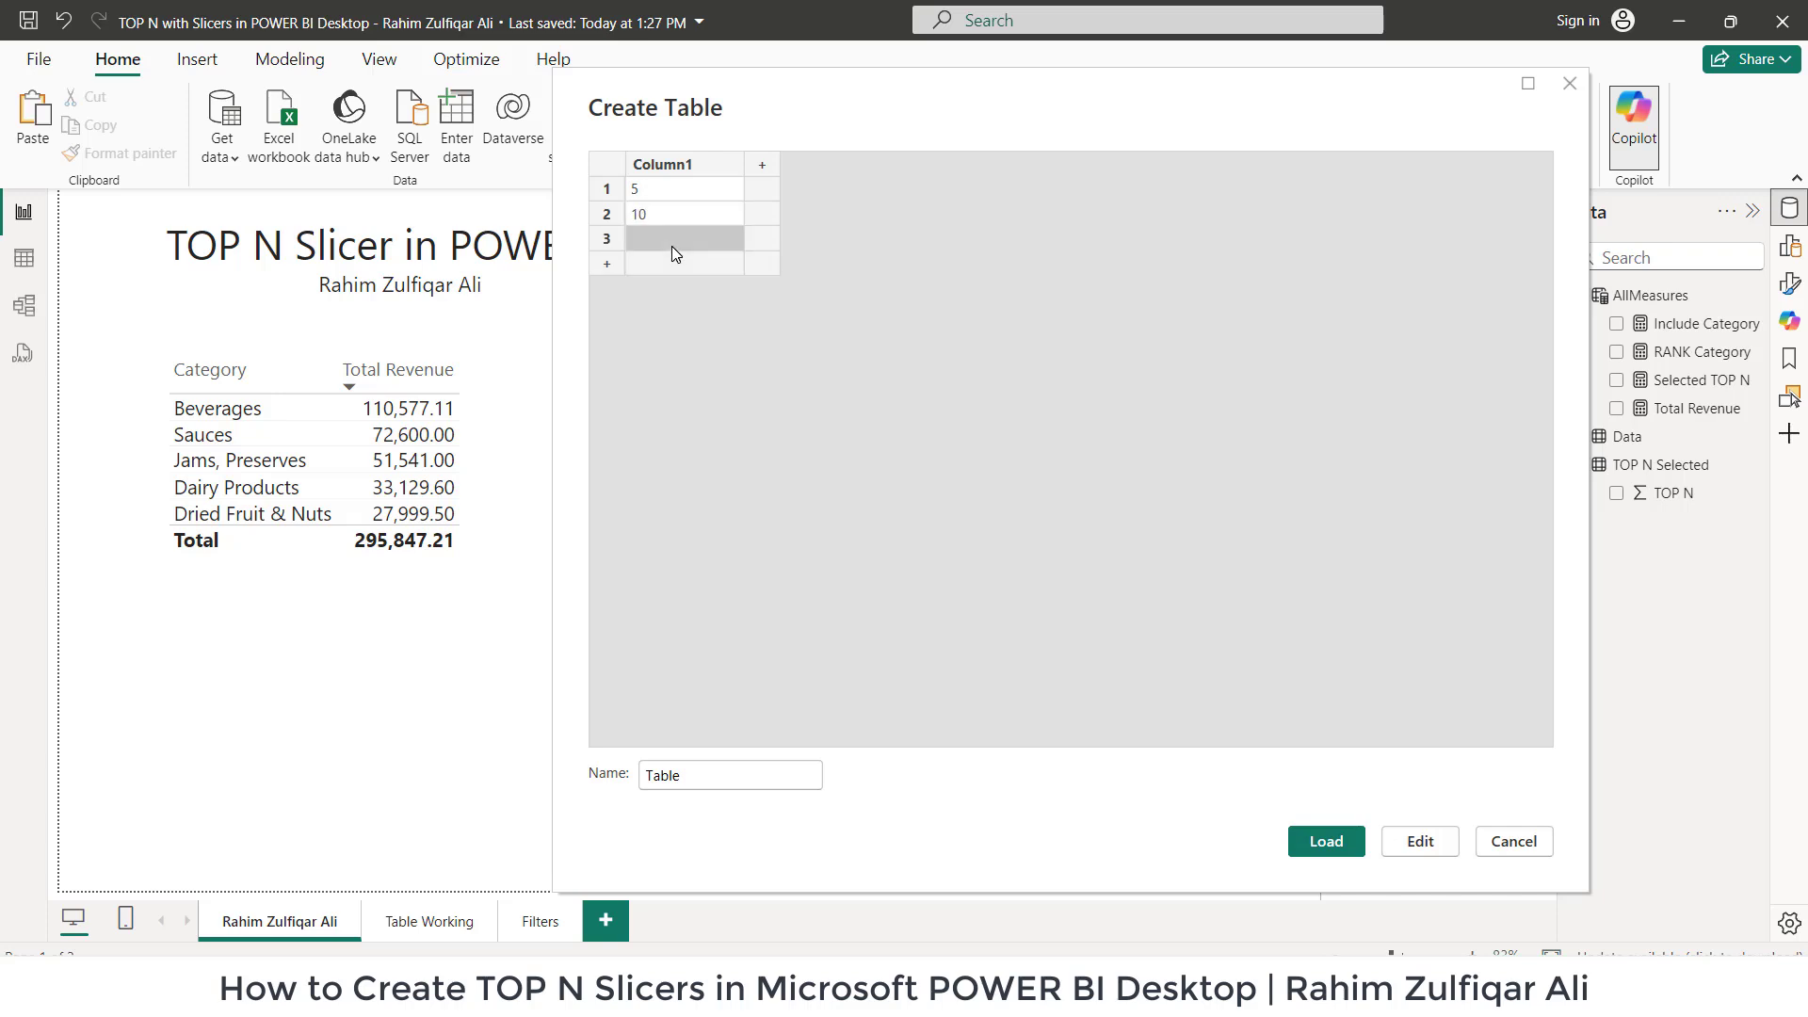
pyautogui.write('15')
pyautogui.press('Return')
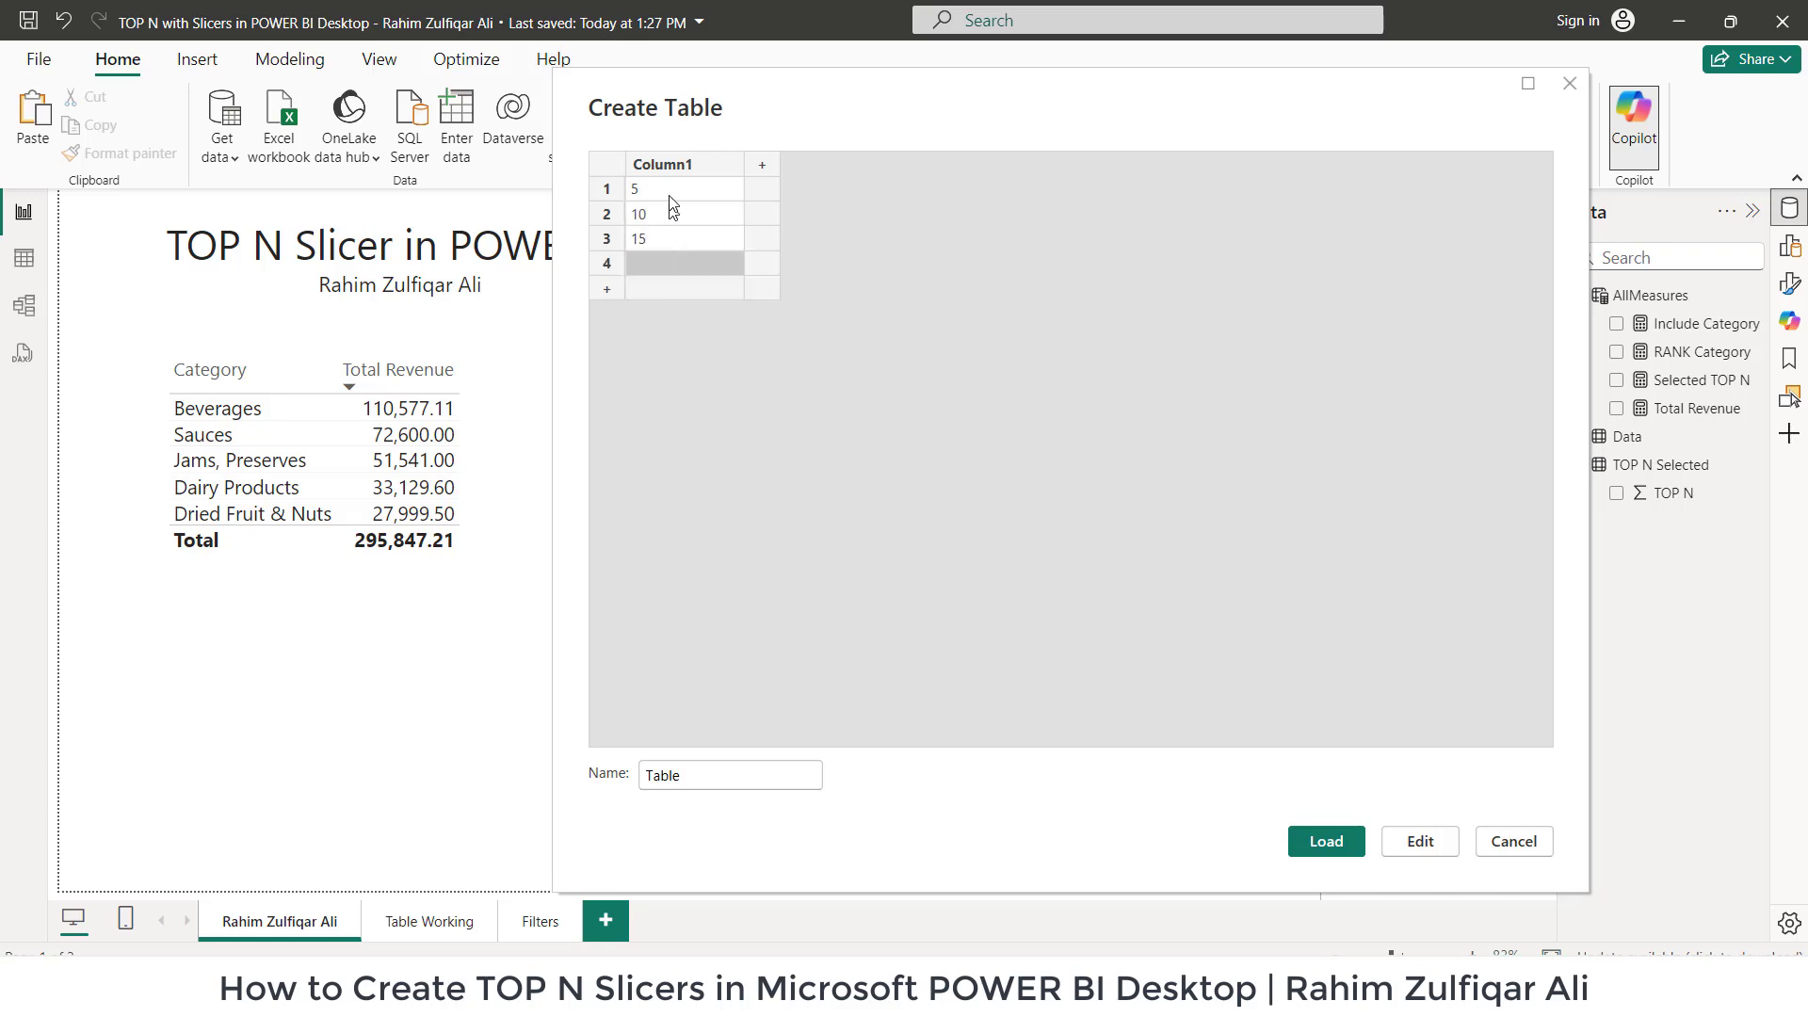
# - Select the default table name, then cancel and exit the dialog without loading
pyautogui.click(684, 779)
pyautogui.moveTo(706, 779); pyautogui.dragTo(636, 777)
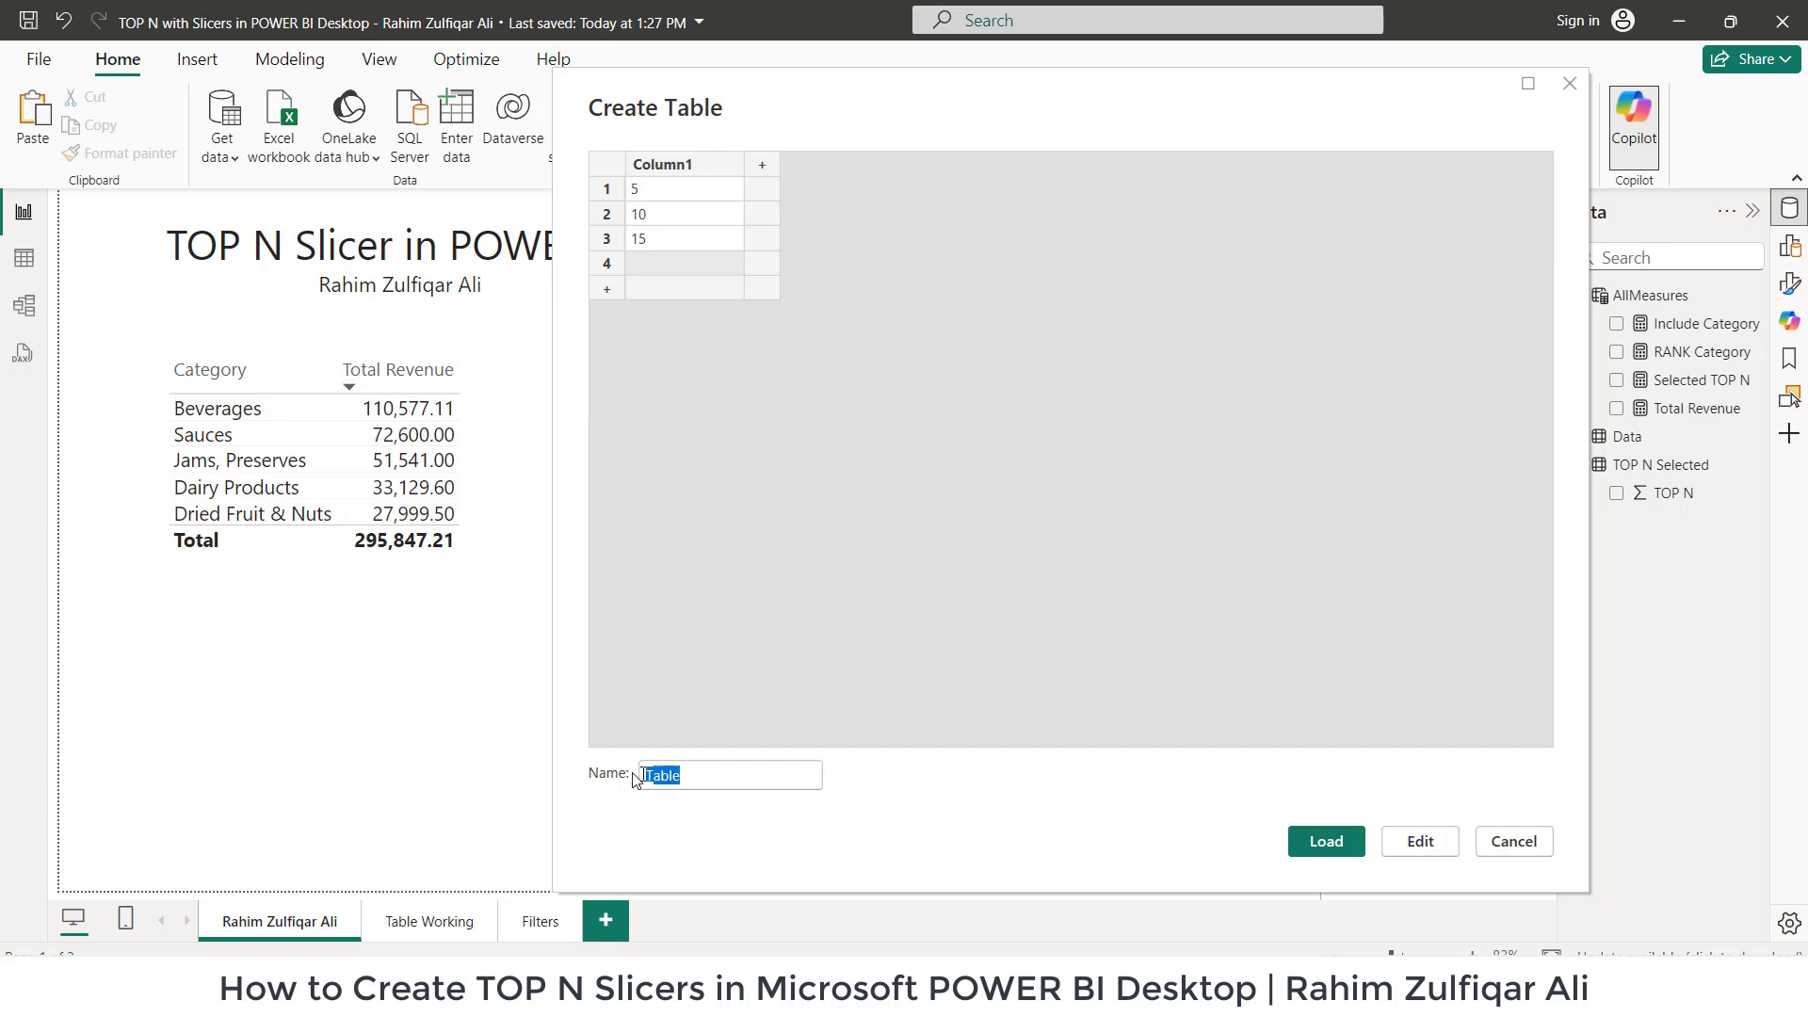
pyautogui.click(1514, 841)
pyautogui.click(997, 541)
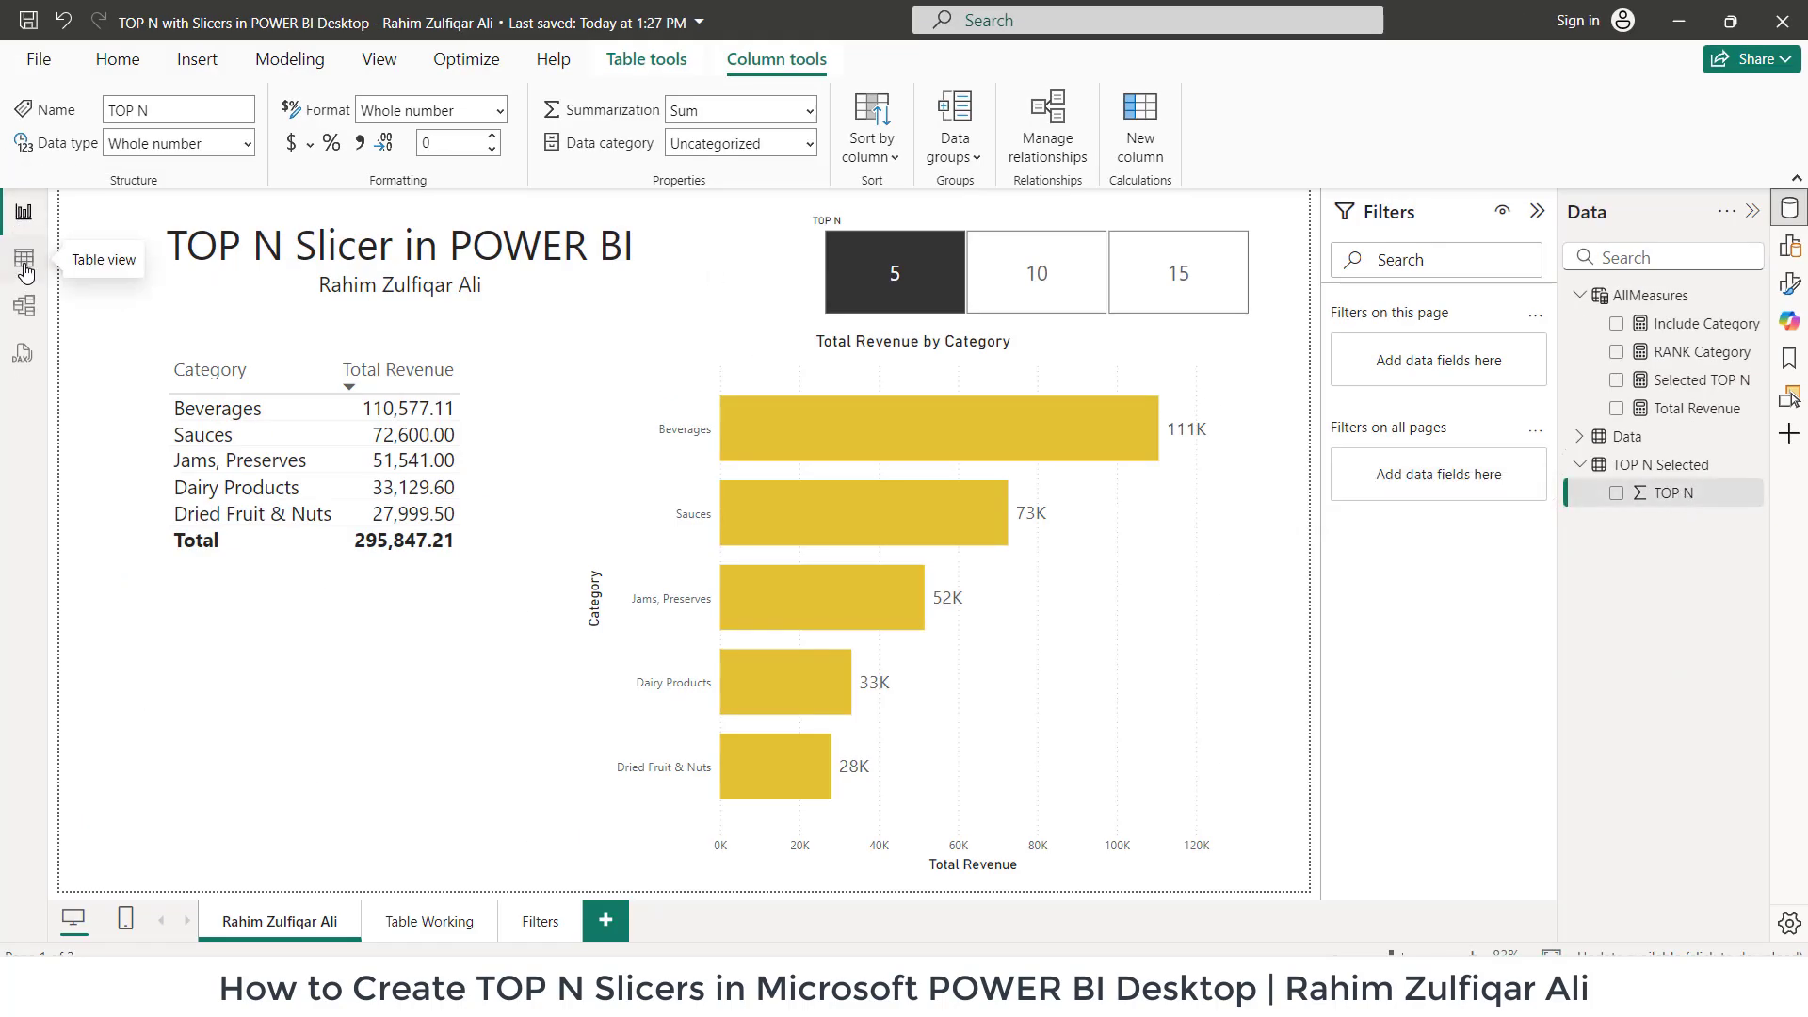
pyautogui.click(25, 268)
pyautogui.click(1598, 323)
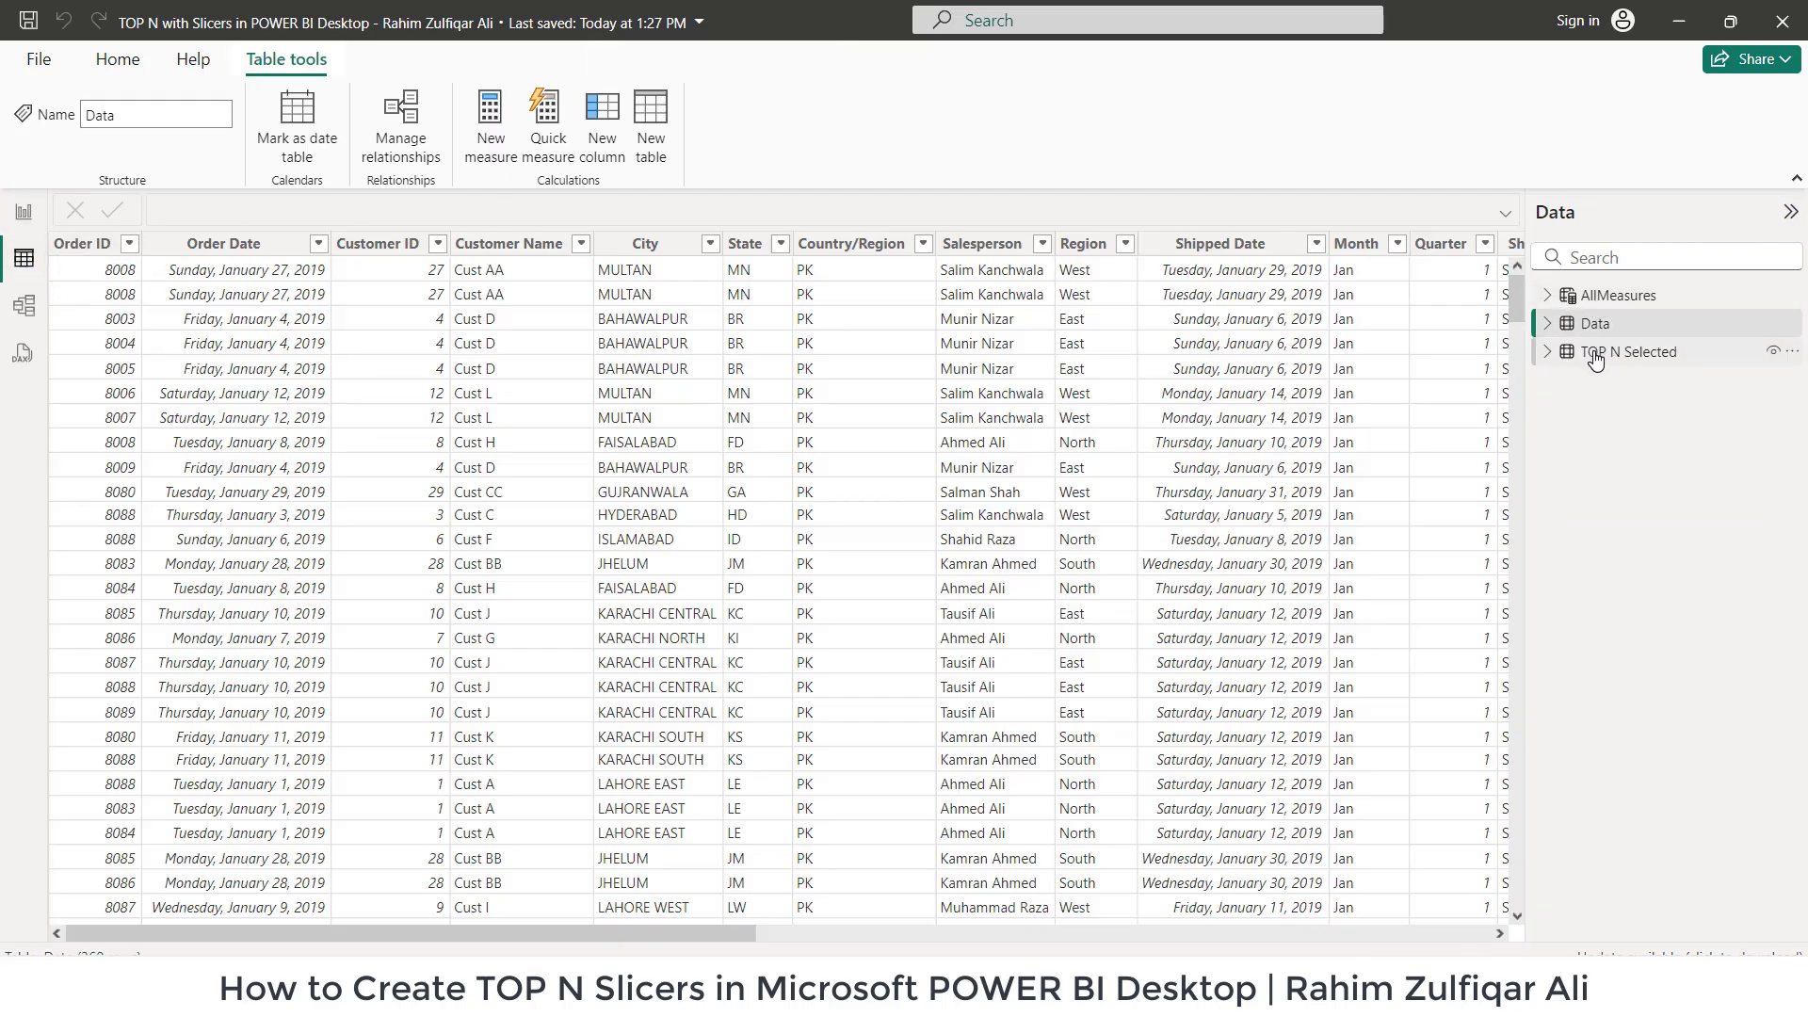
pyautogui.click(1594, 356)
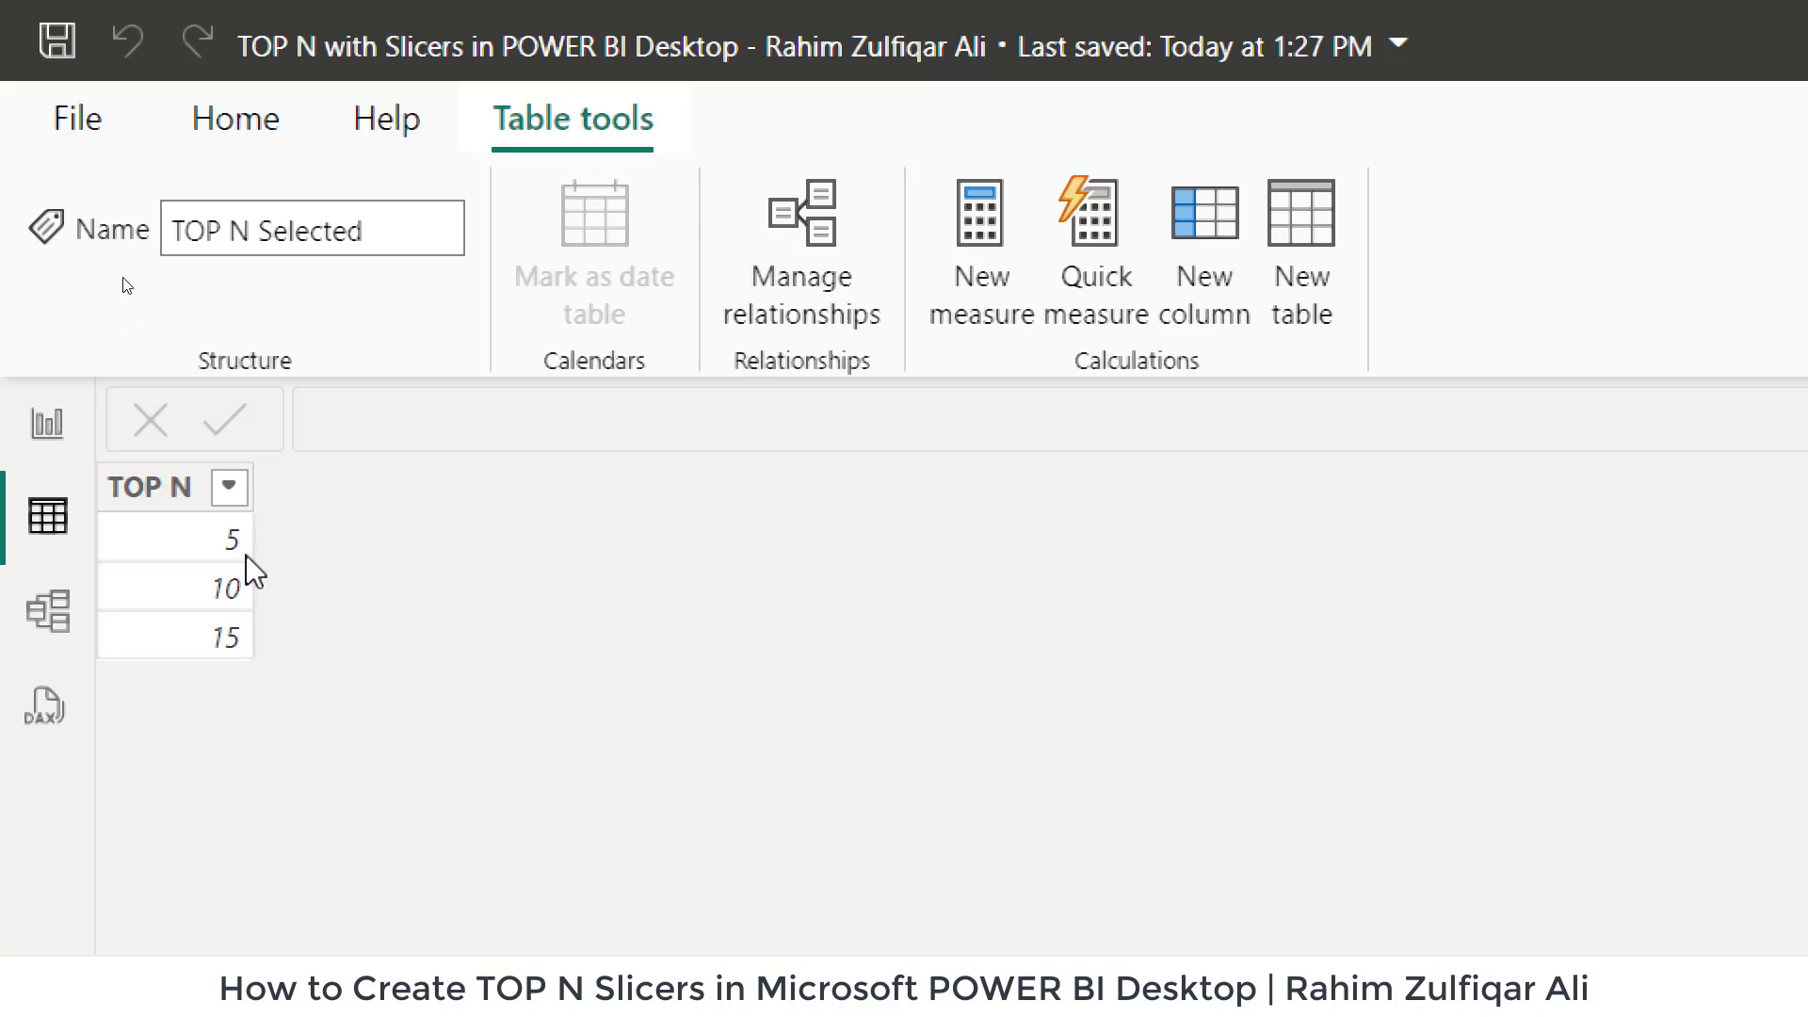
pyautogui.click(230, 588)
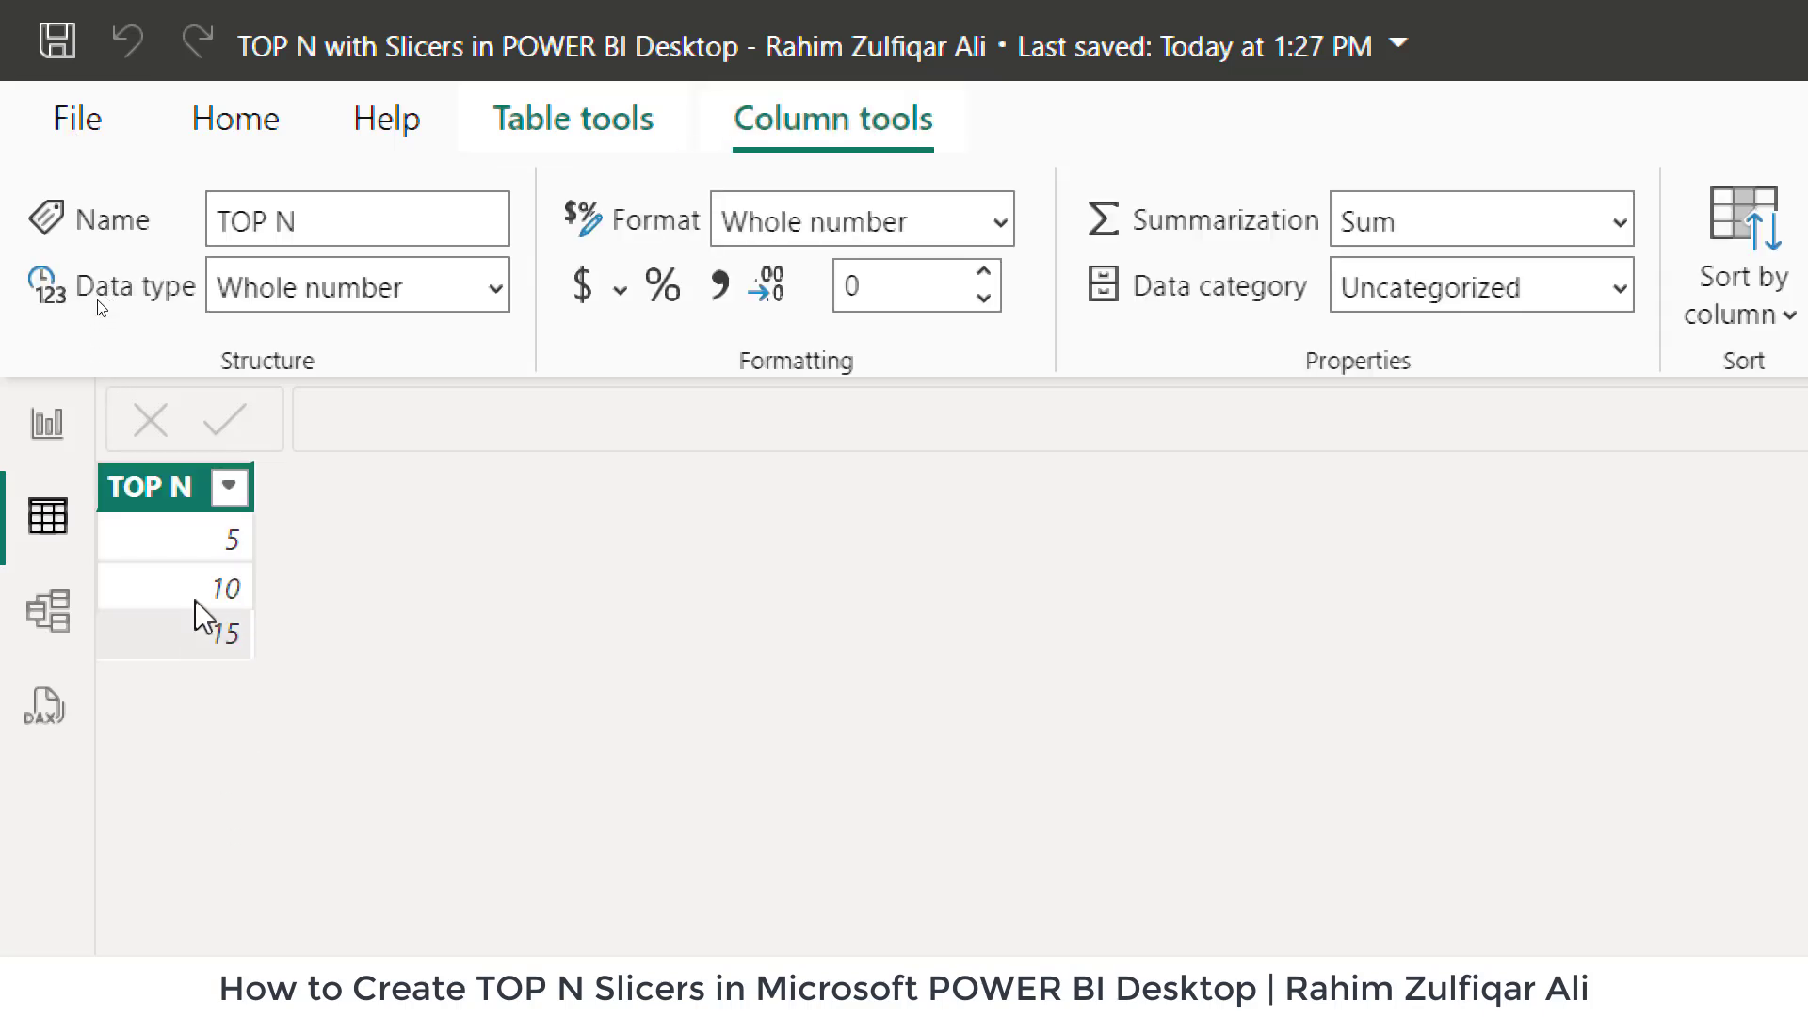
pyautogui.click(47, 423)
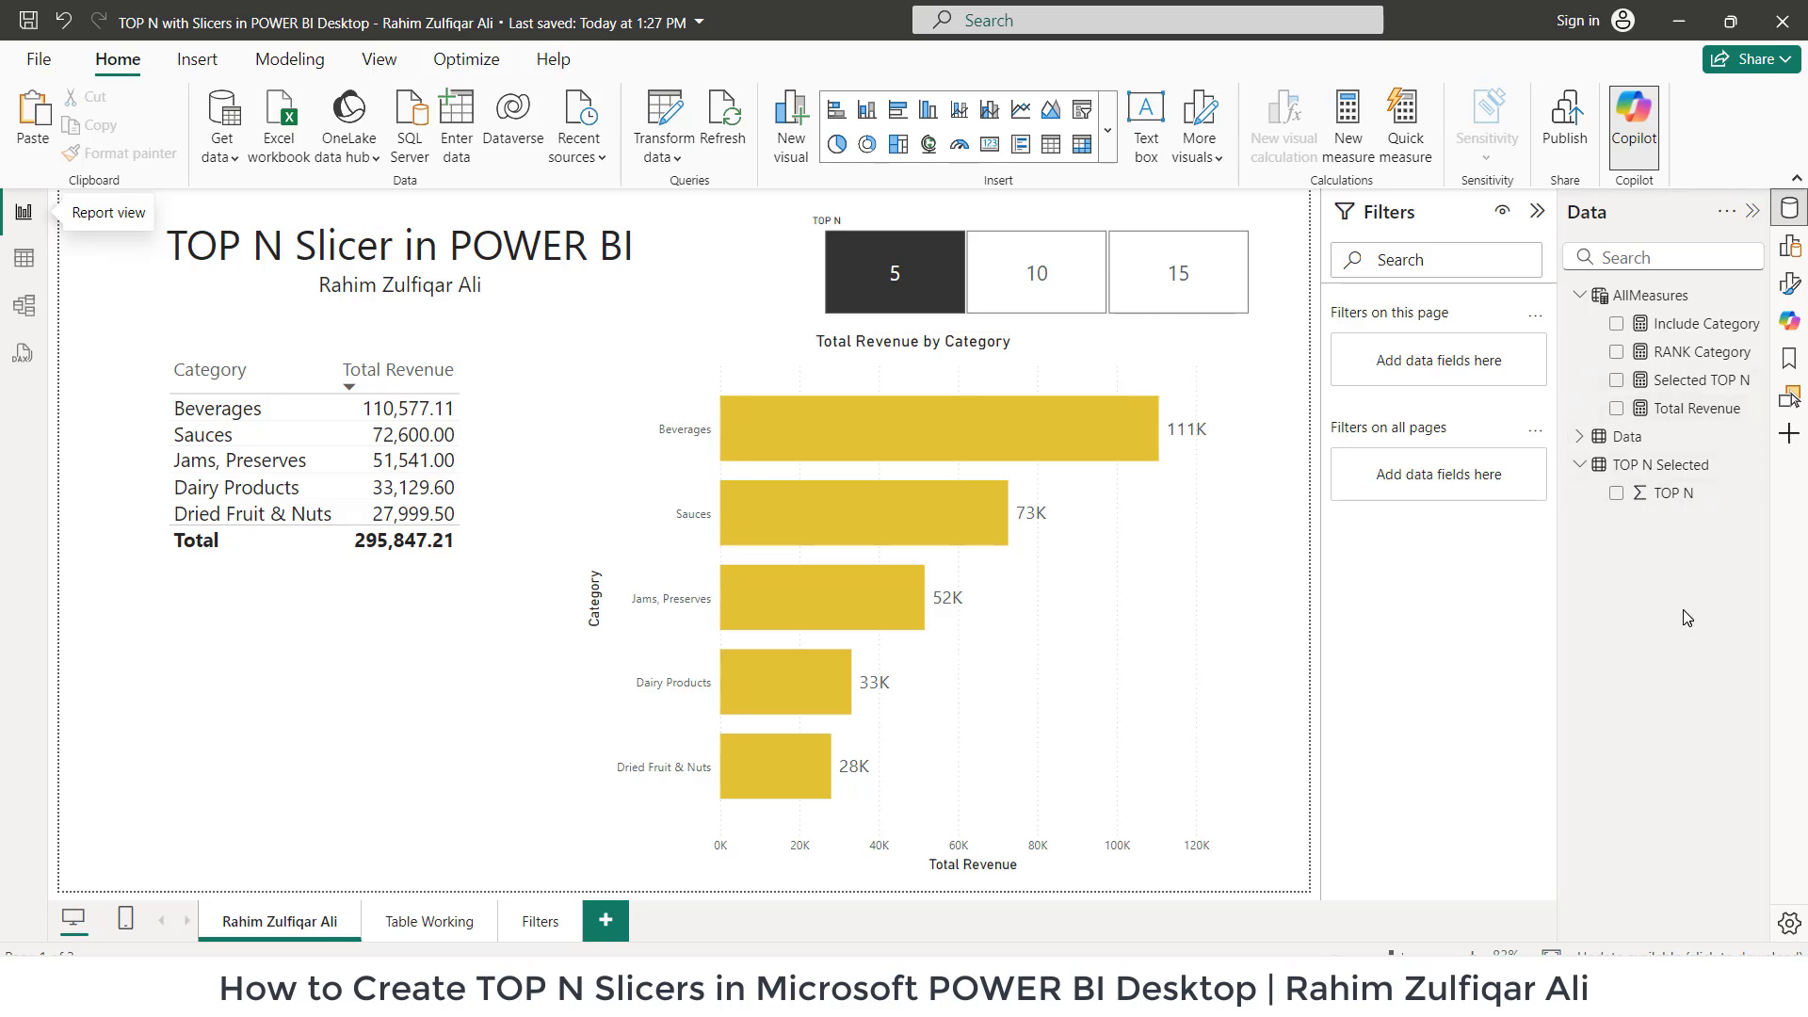
# - Switch the TOP N slicer to 10, 15 and back to 5, then open the Total Revenue measure
pyautogui.click(1037, 274)
pyautogui.click(1185, 273)
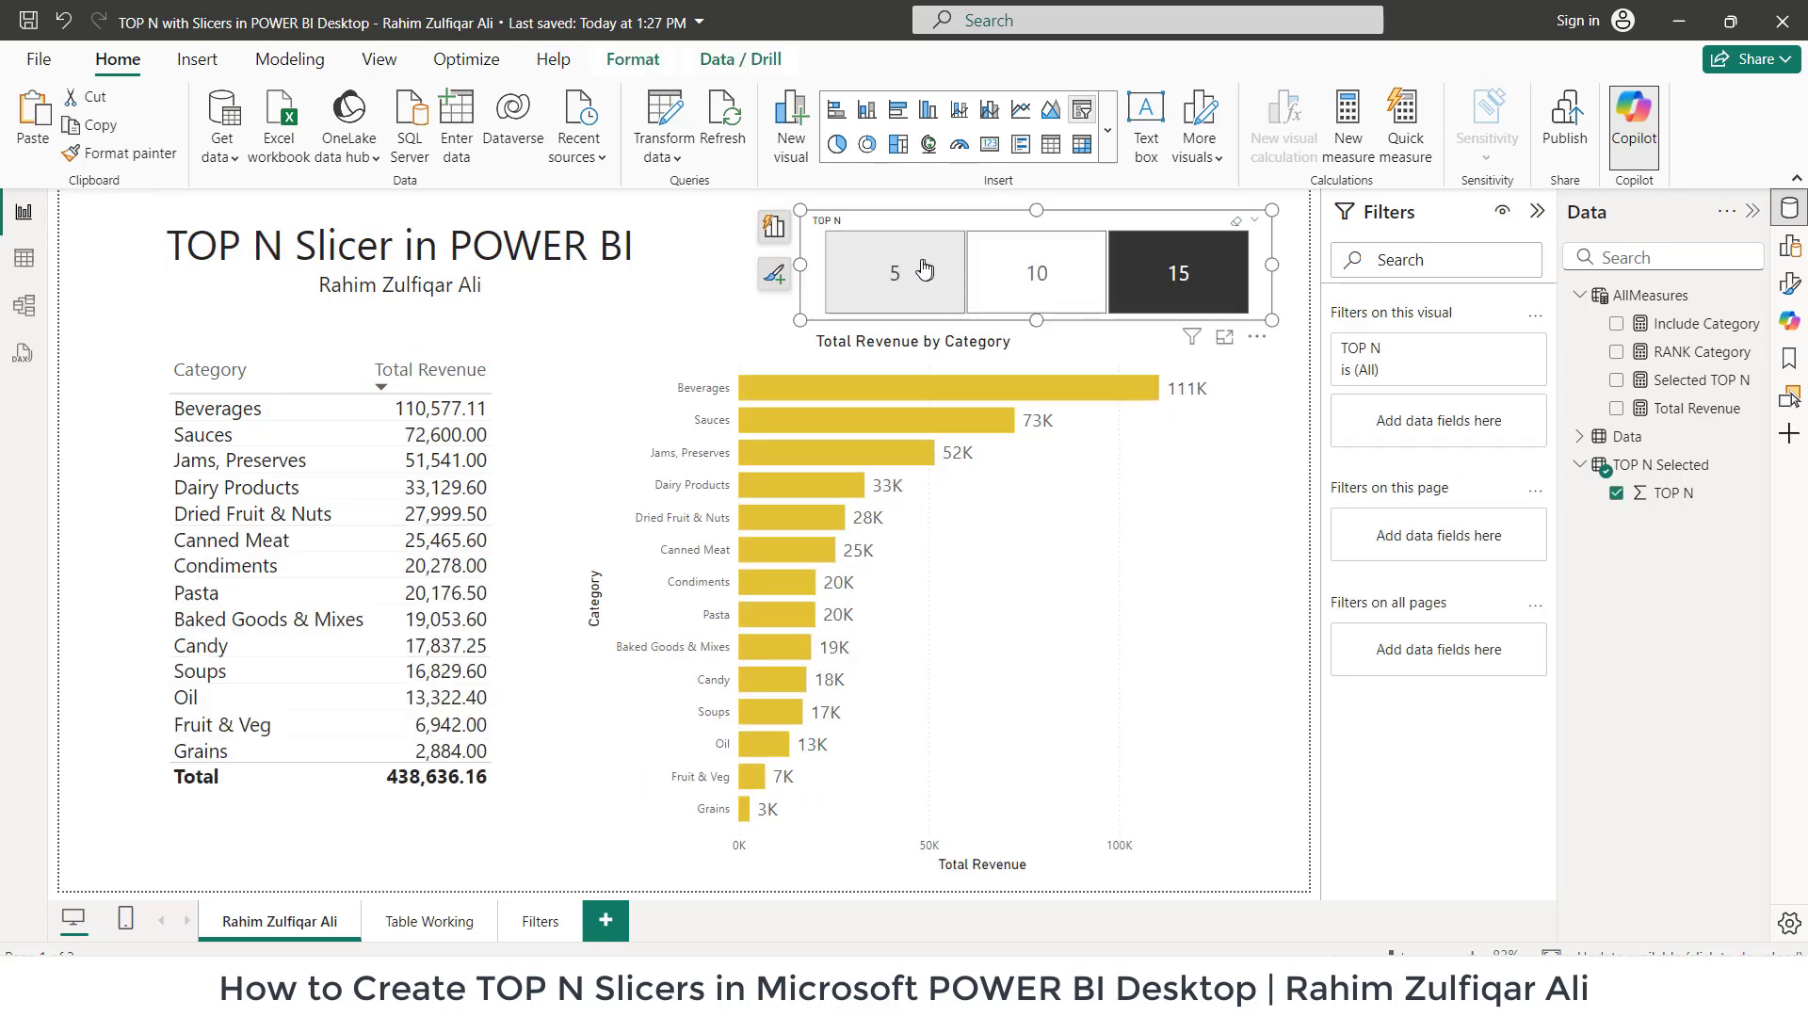
pyautogui.click(914, 273)
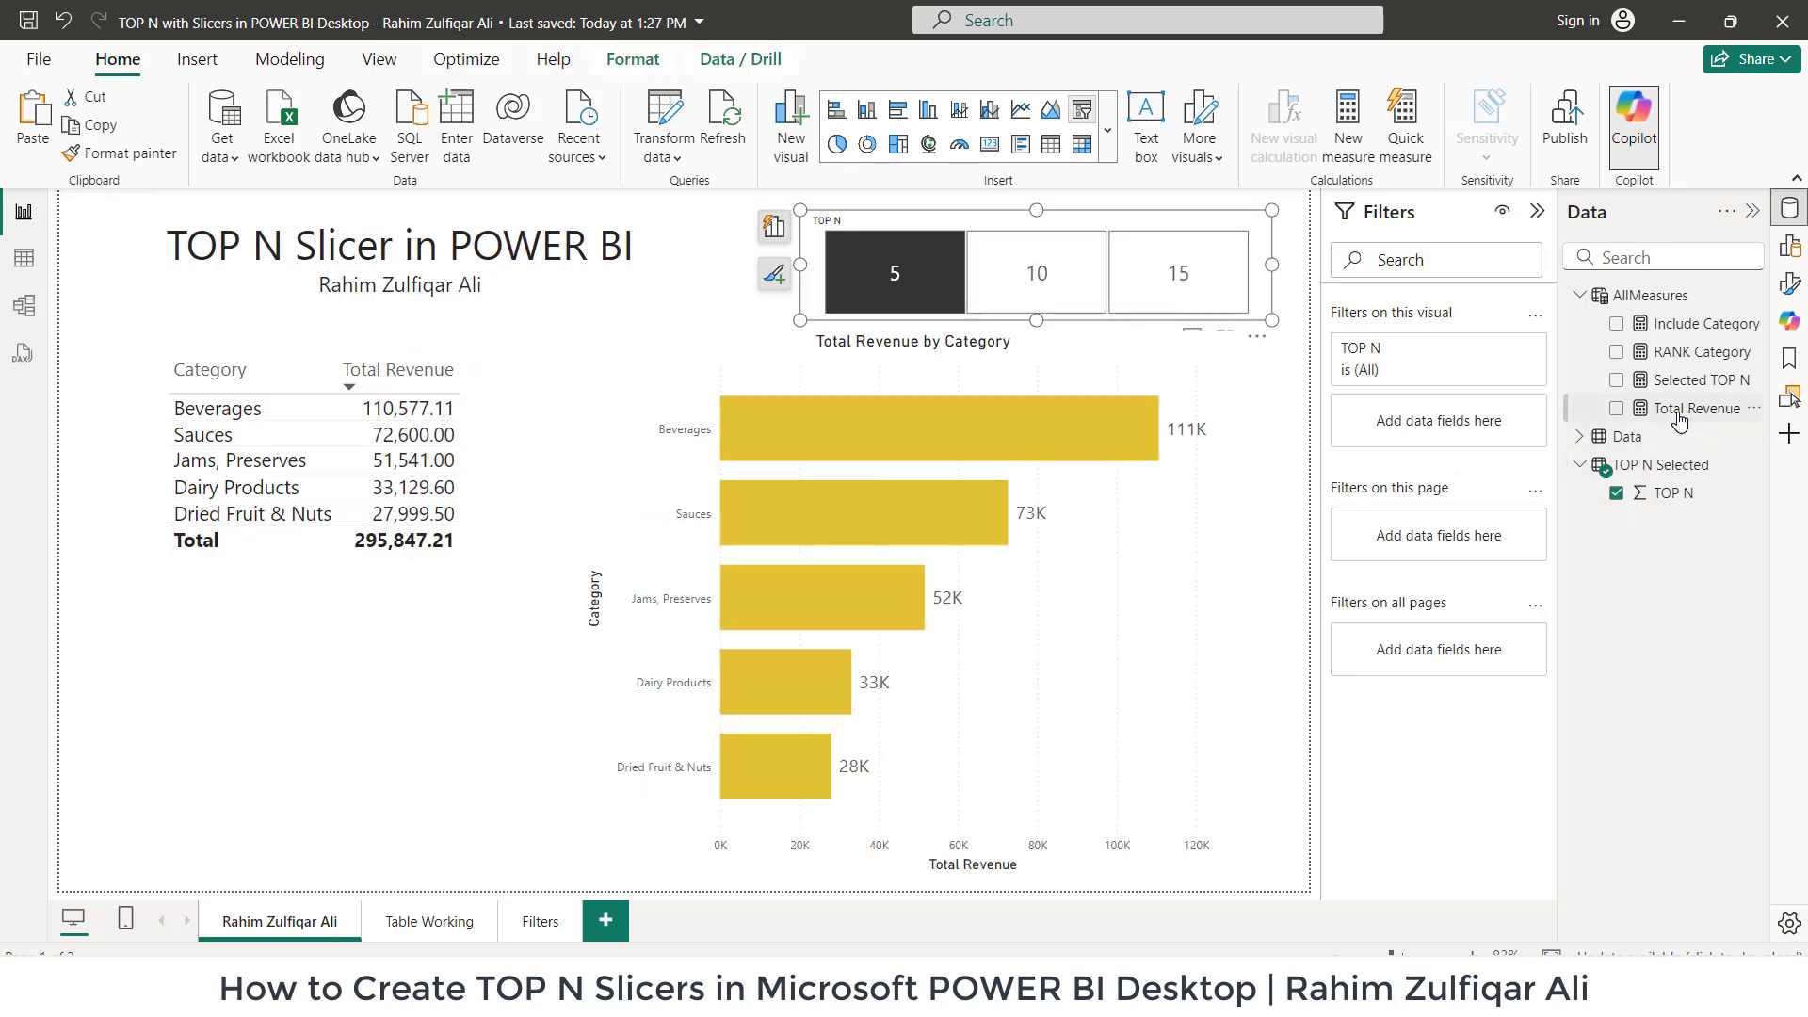
pyautogui.click(1580, 438)
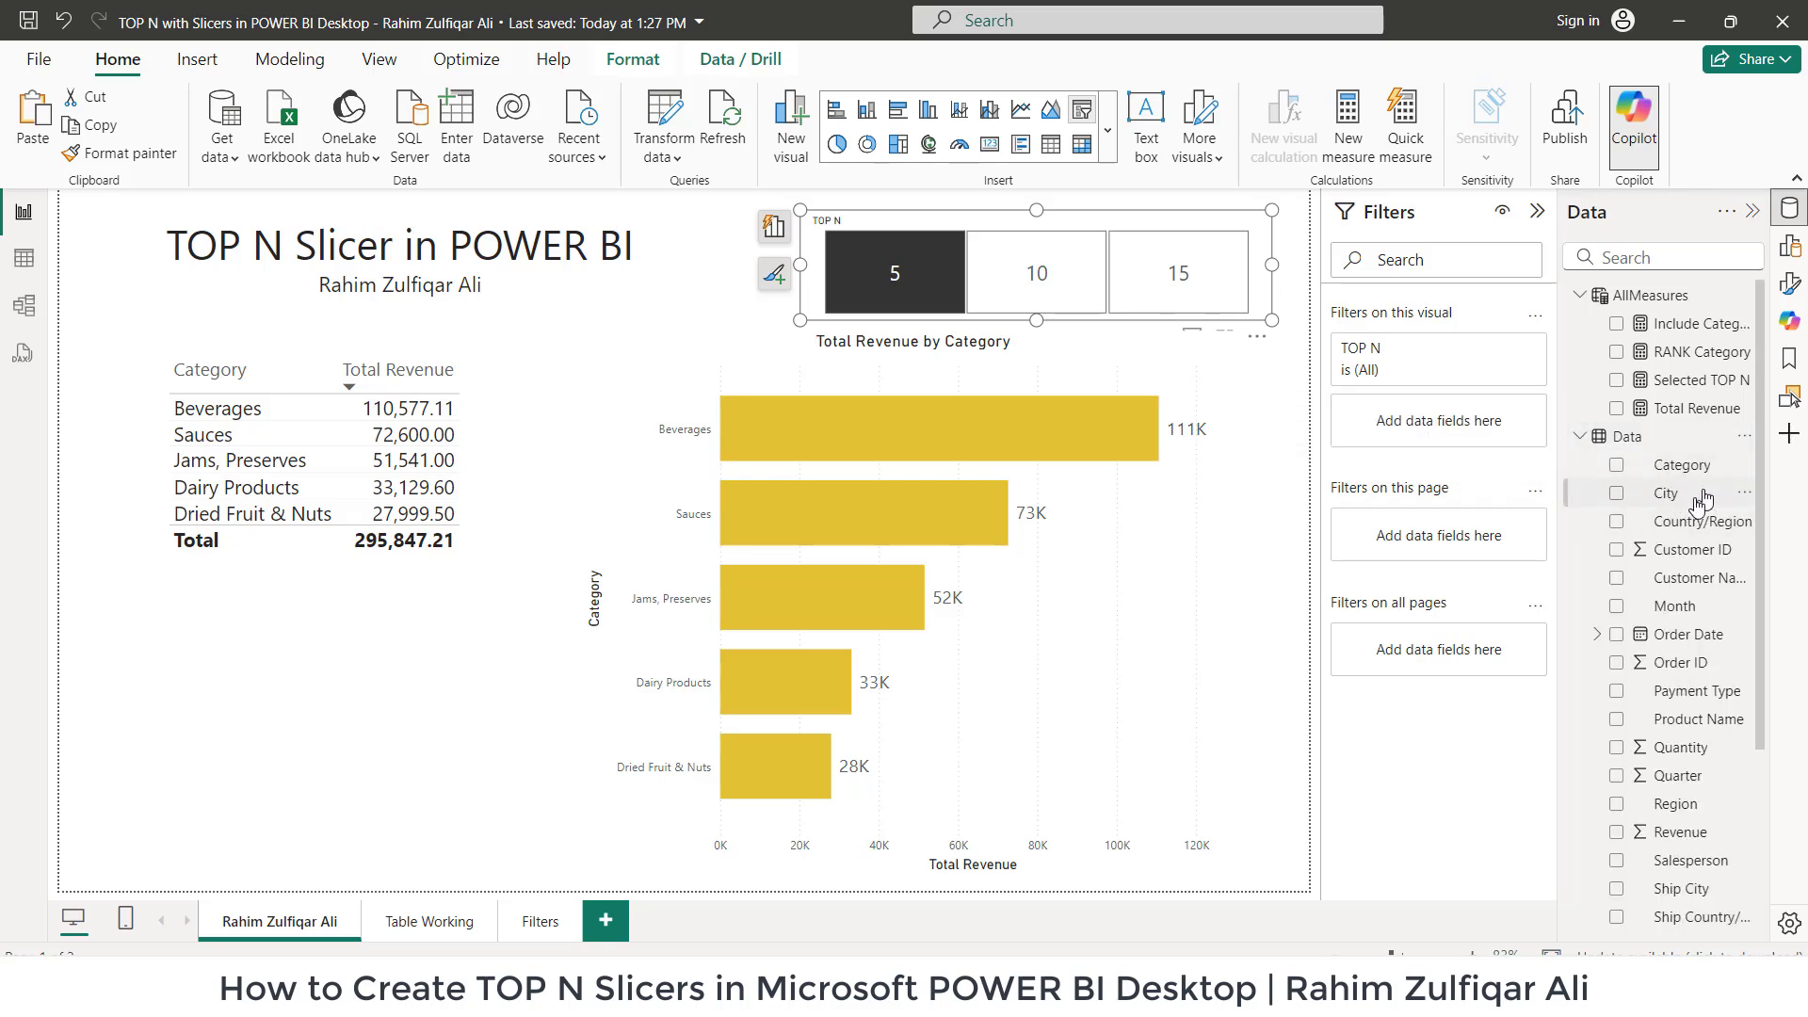
pyautogui.click(1689, 415)
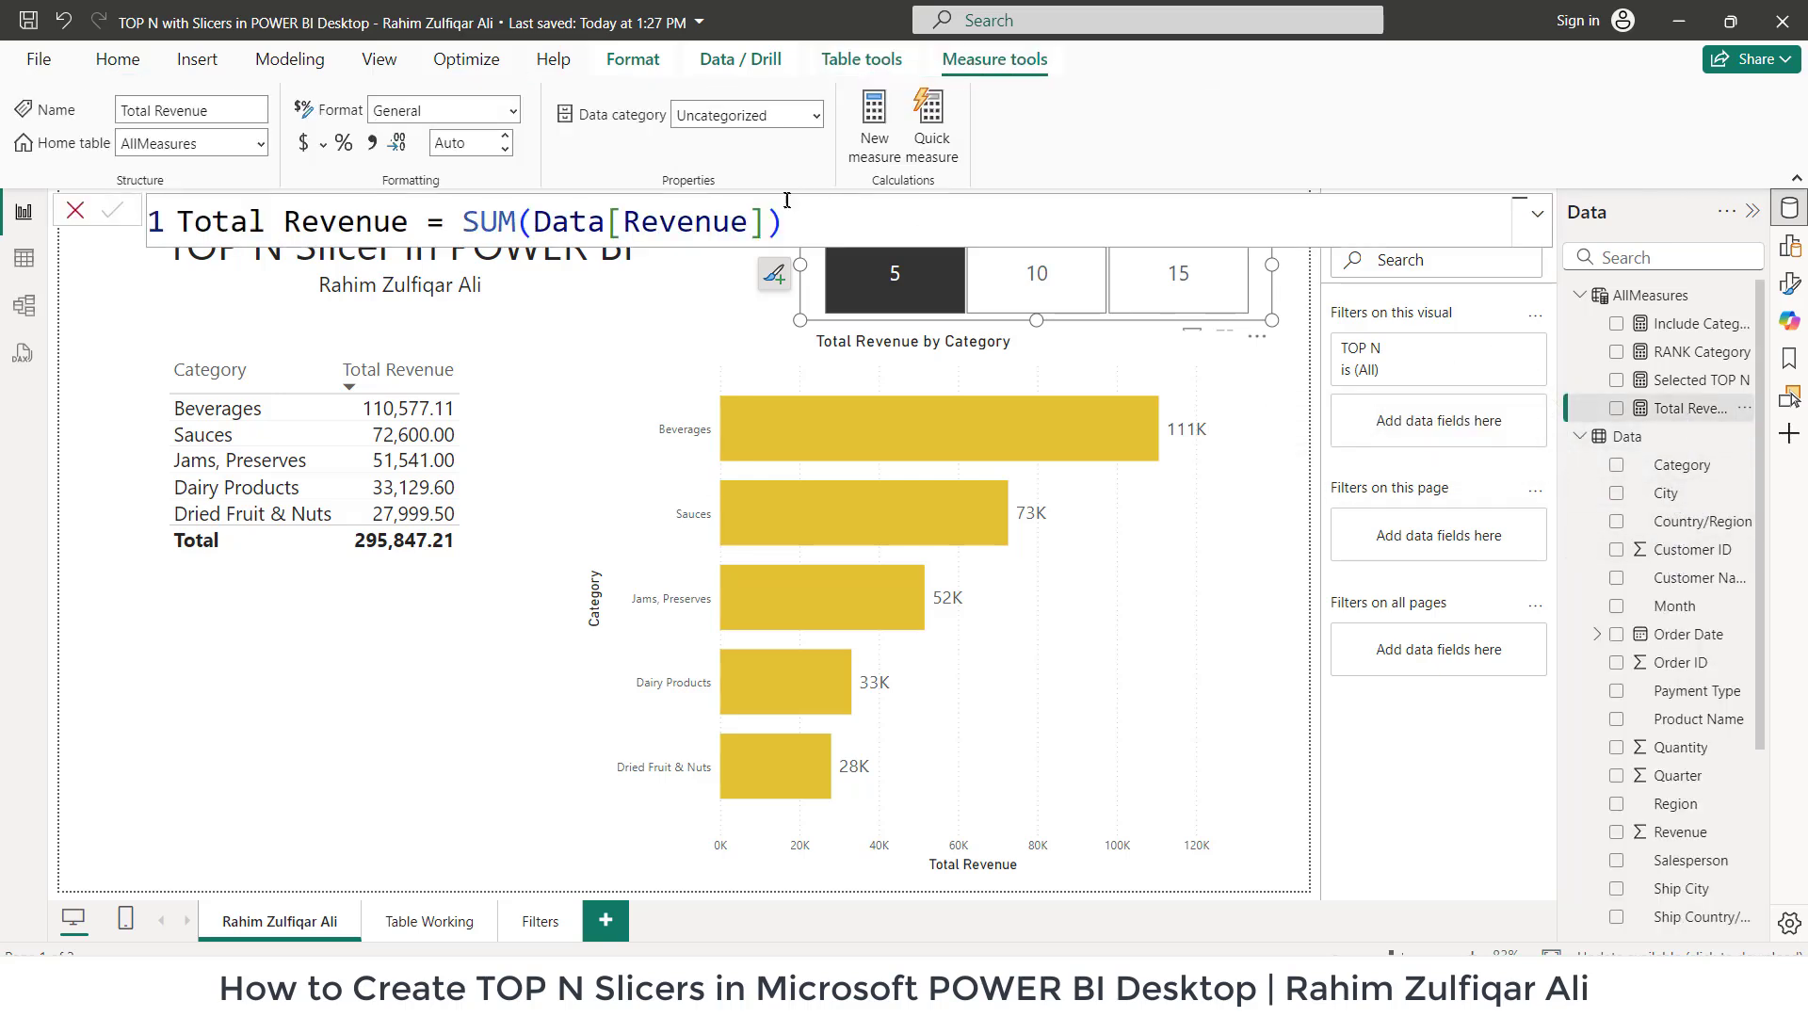
# - Highlight SUM, the name Total Revenue and the Revenue column in the formula
pyautogui.click(468, 213)
pyautogui.click(850, 224)
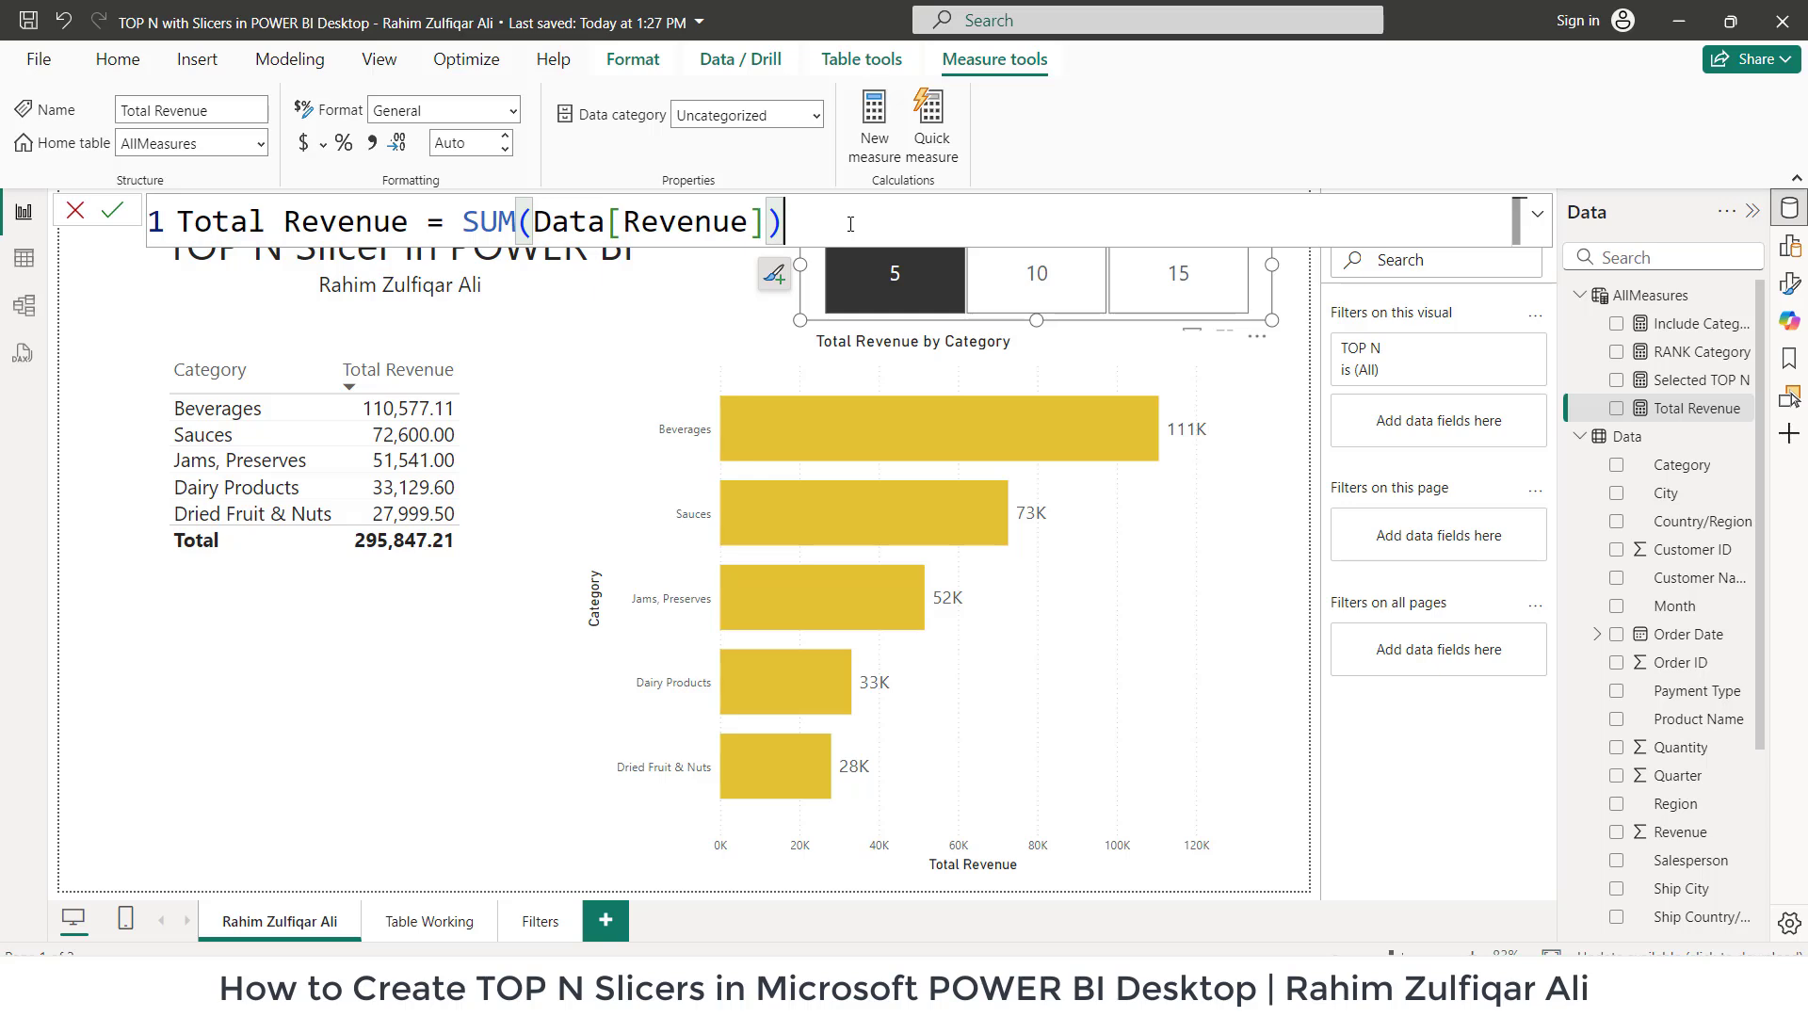
pyautogui.moveTo(462, 215); pyautogui.dragTo(516, 210)
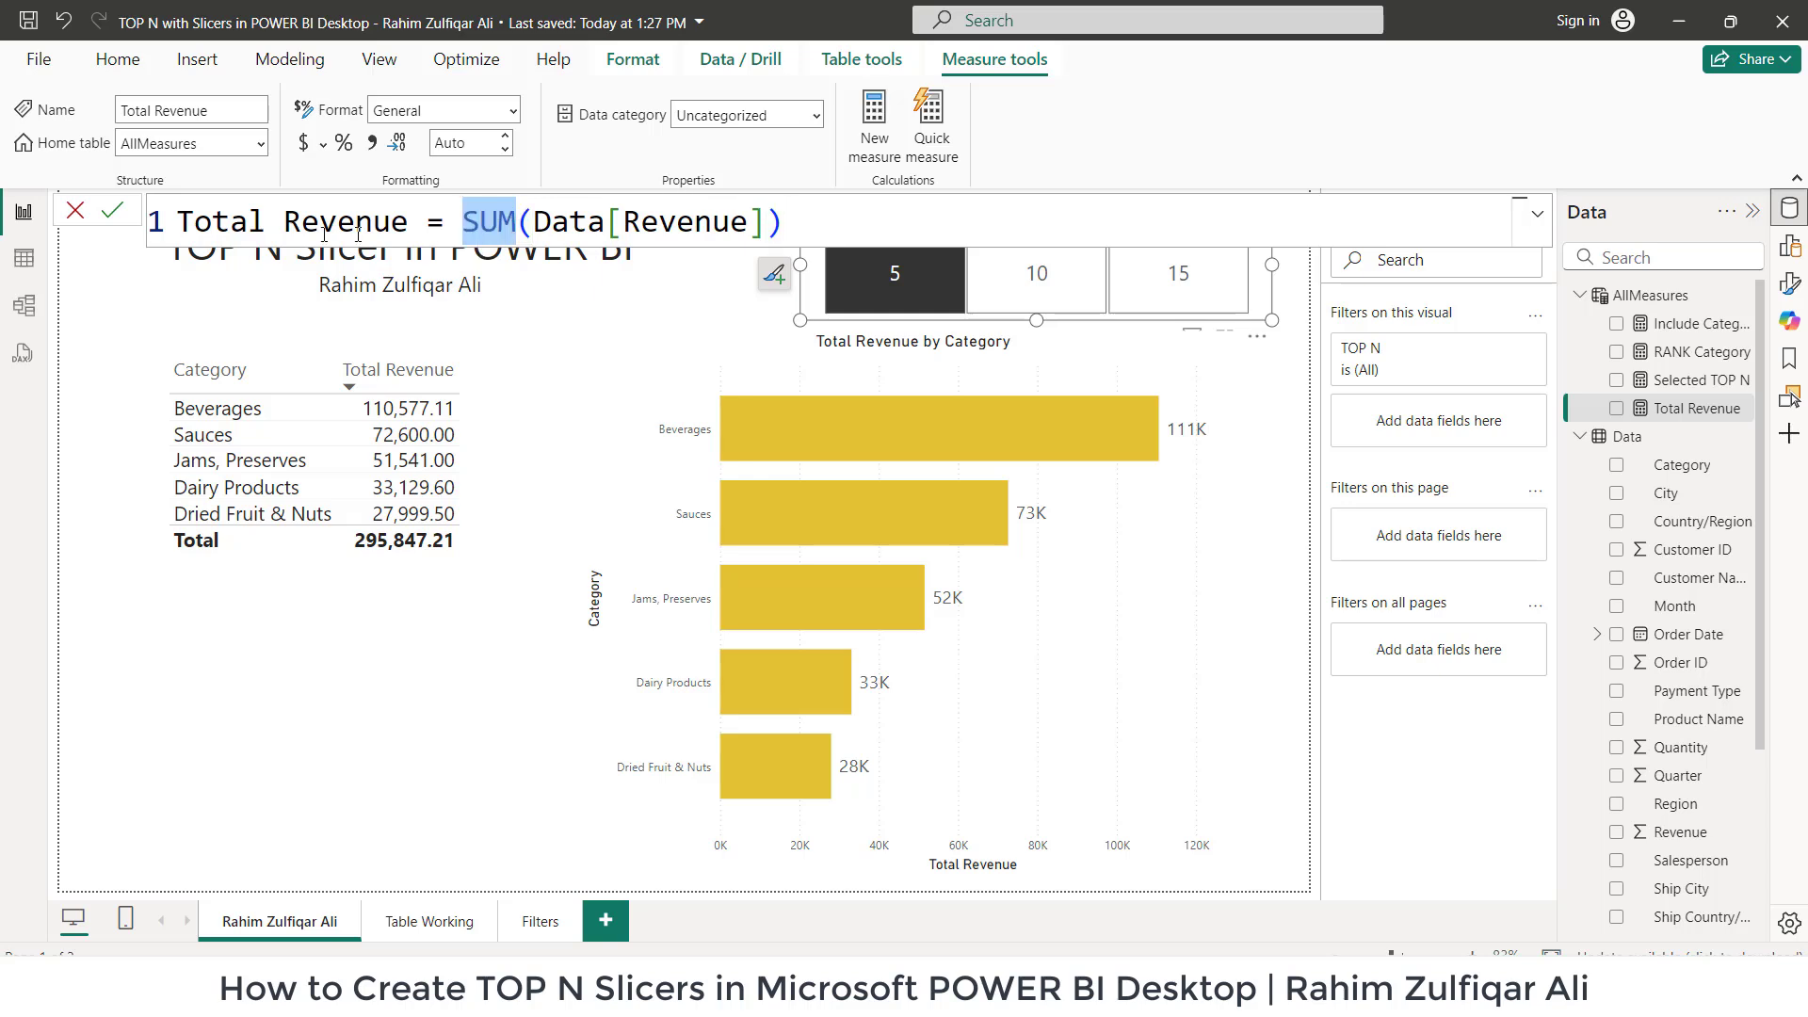
pyautogui.click(241, 220)
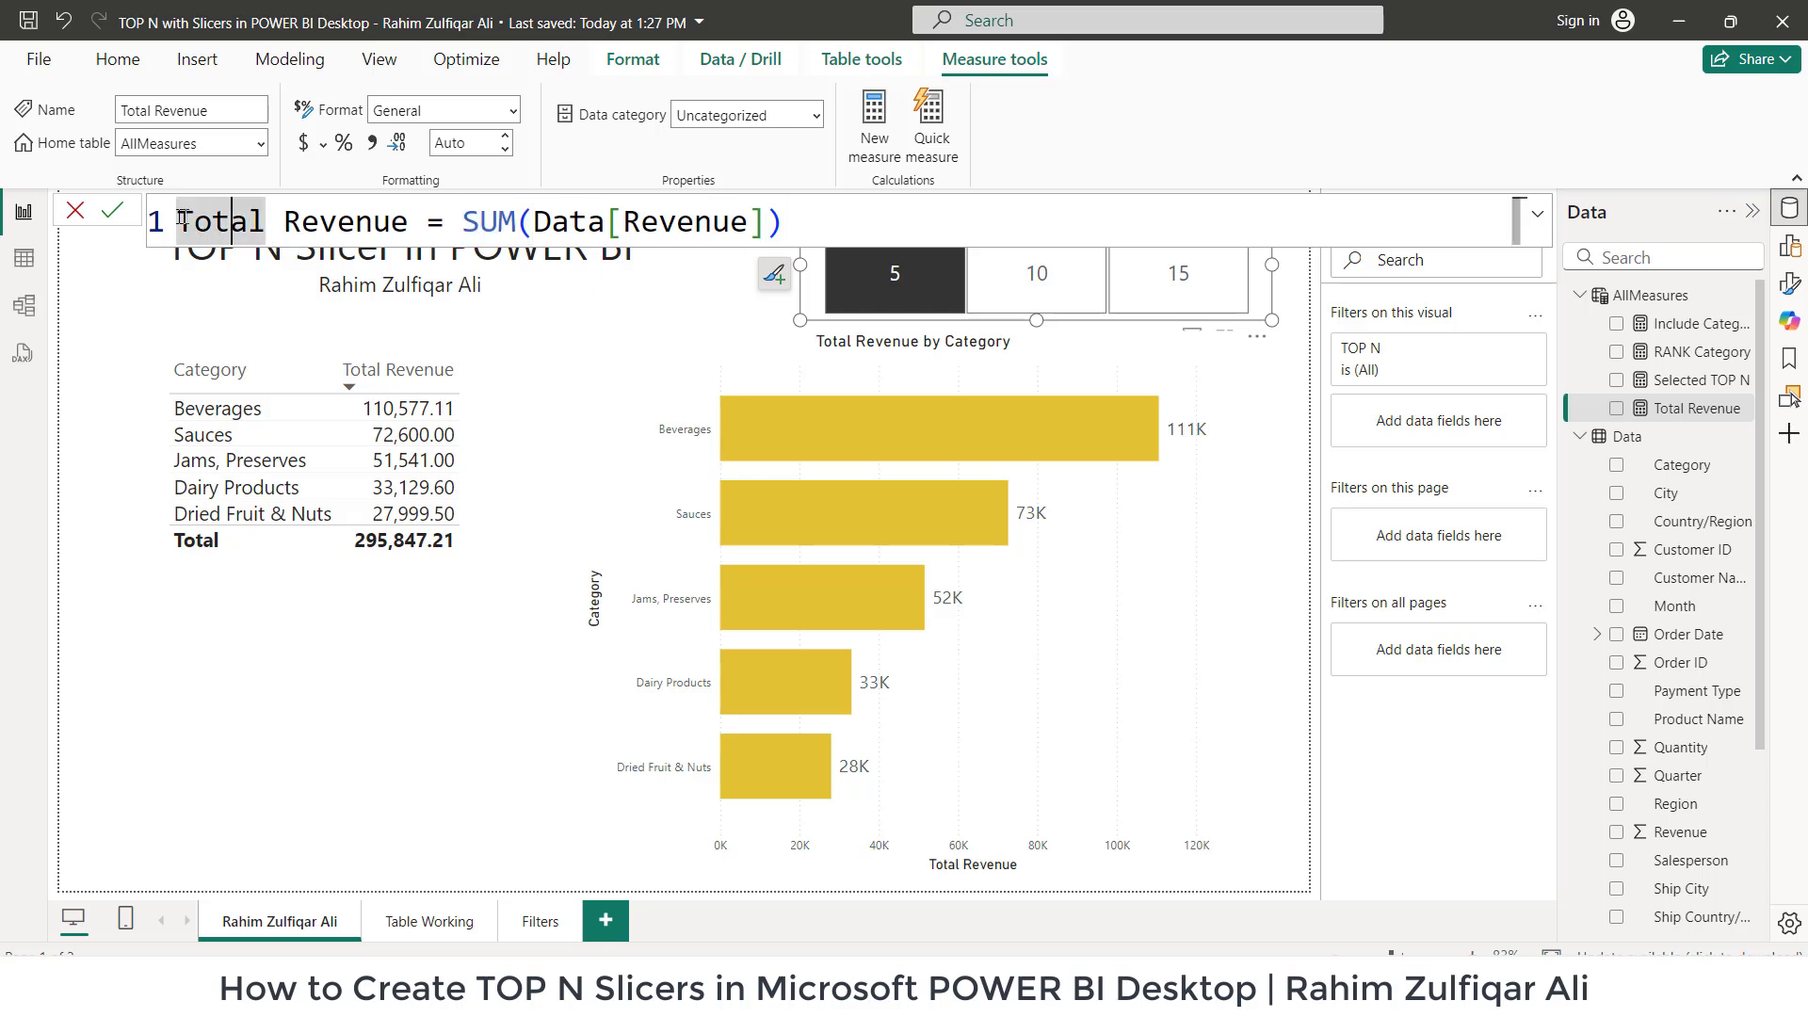
pyautogui.moveTo(181, 218); pyautogui.dragTo(749, 223)
pyautogui.moveTo(624, 223); pyautogui.dragTo(768, 222)
# - Open Selected TOP N and highlight its name, the MIN expression and the [TOP N] column
pyautogui.click(802, 220)
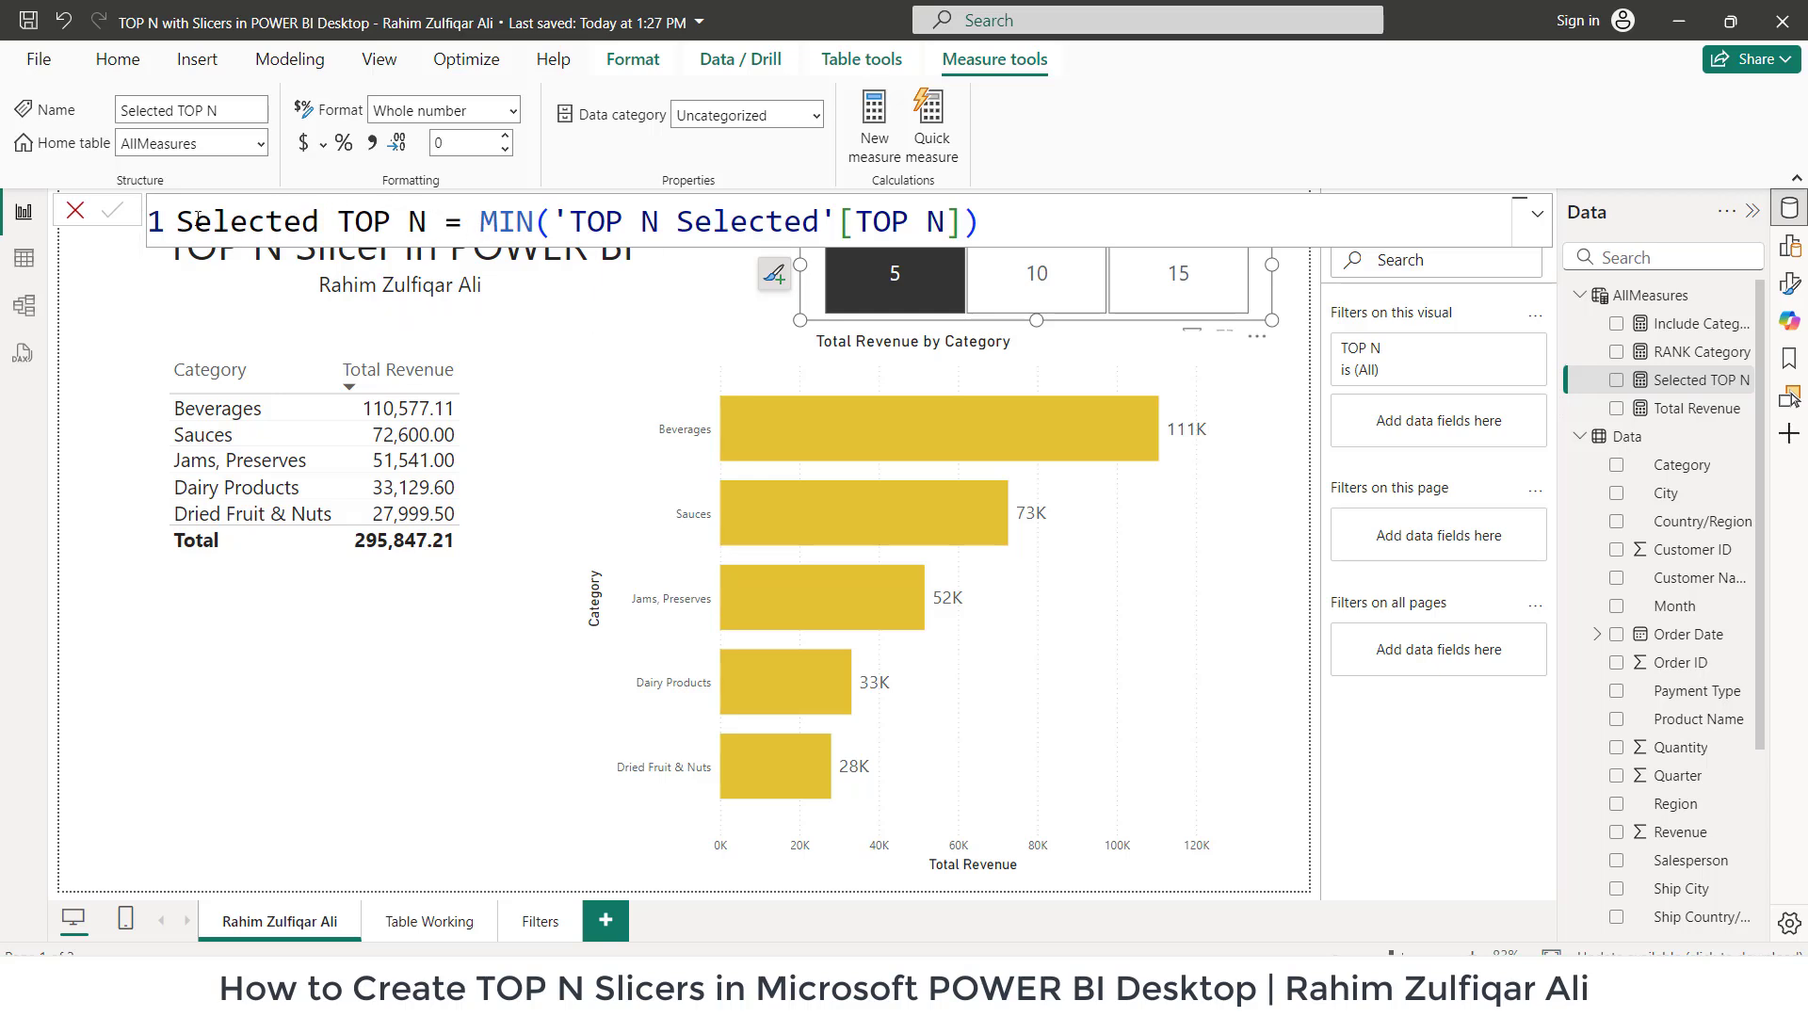
pyautogui.moveTo(179, 223); pyautogui.dragTo(431, 229)
pyautogui.click(454, 224)
pyautogui.click(485, 224)
pyautogui.moveTo(491, 223); pyautogui.dragTo(946, 220)
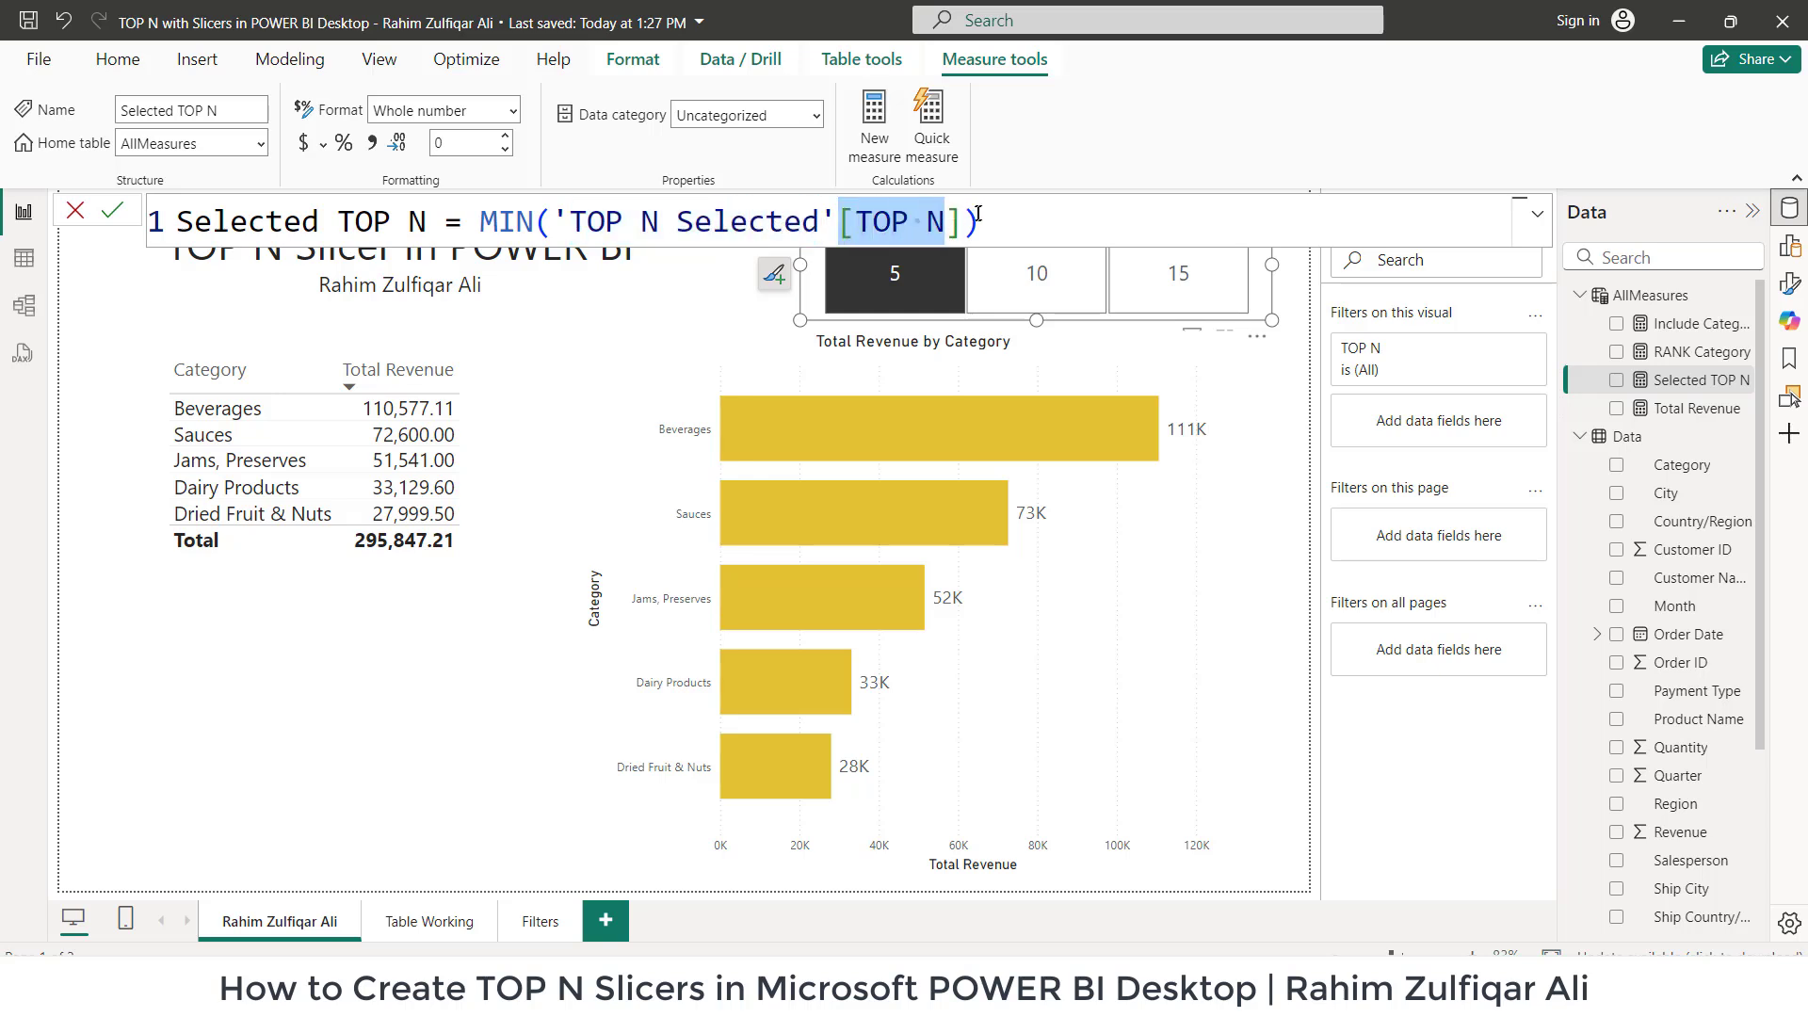
pyautogui.moveTo(480, 222); pyautogui.dragTo(1011, 206)
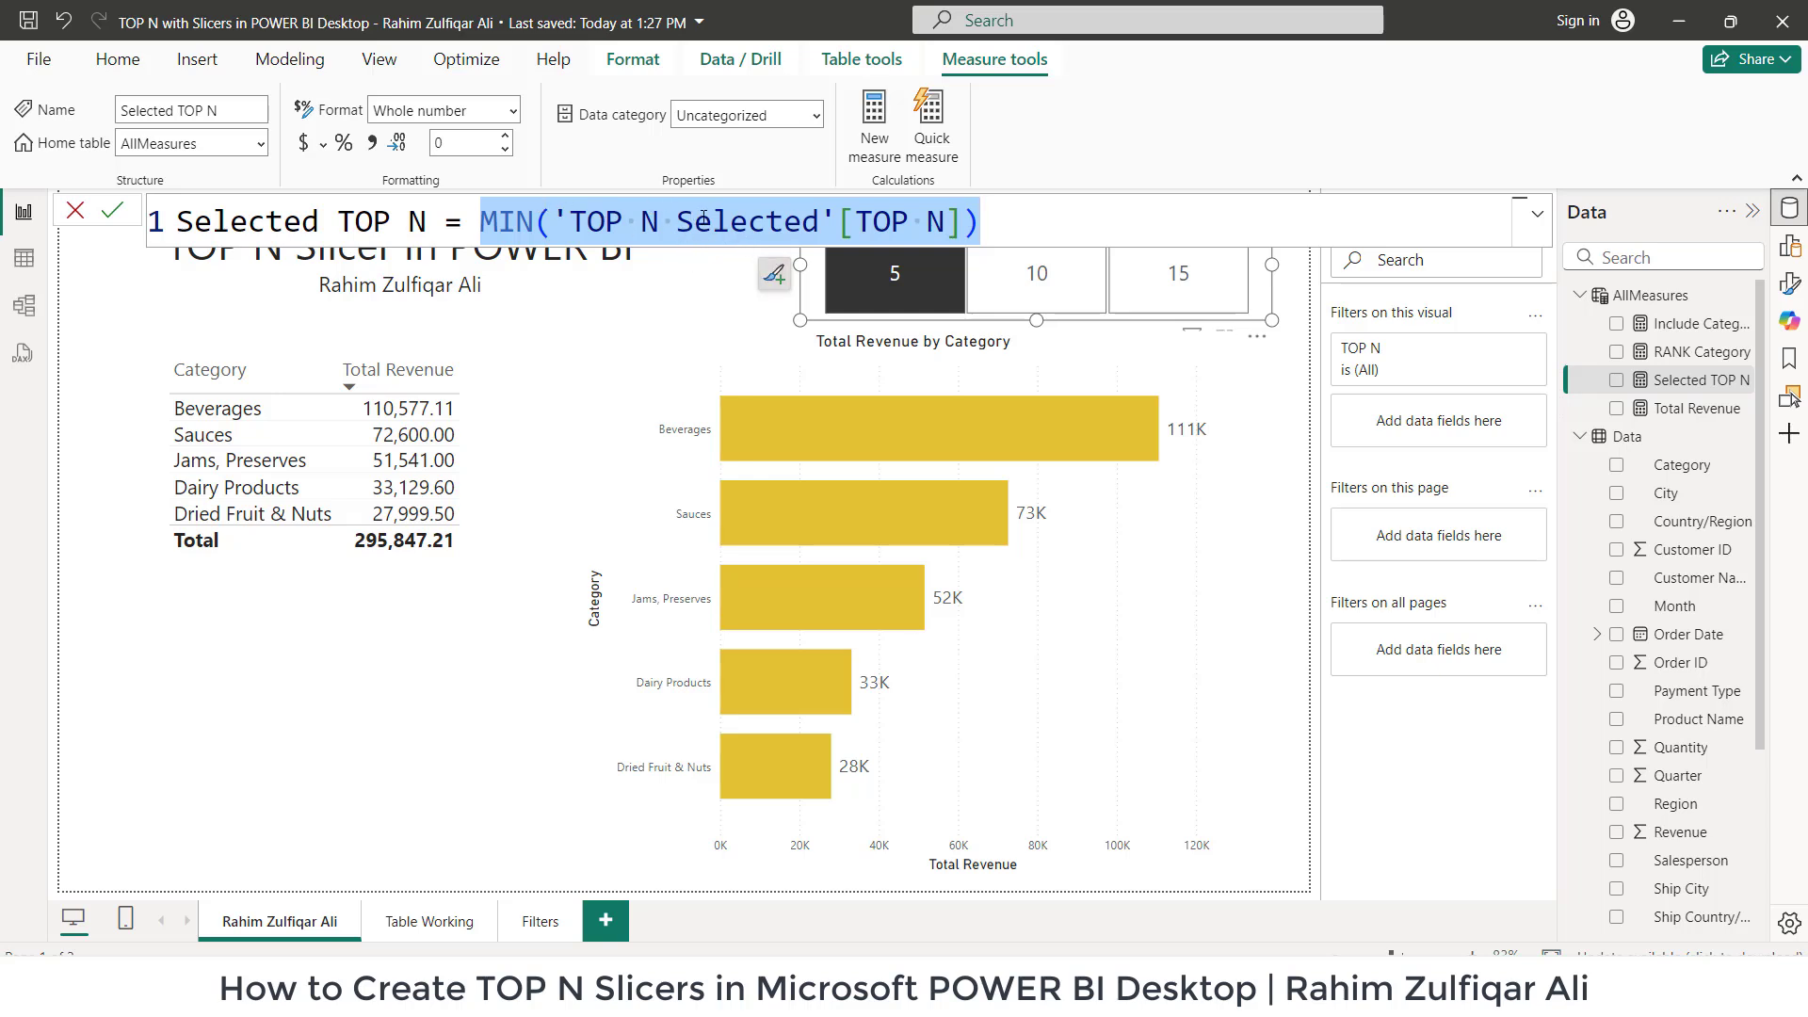
pyautogui.click(881, 235)
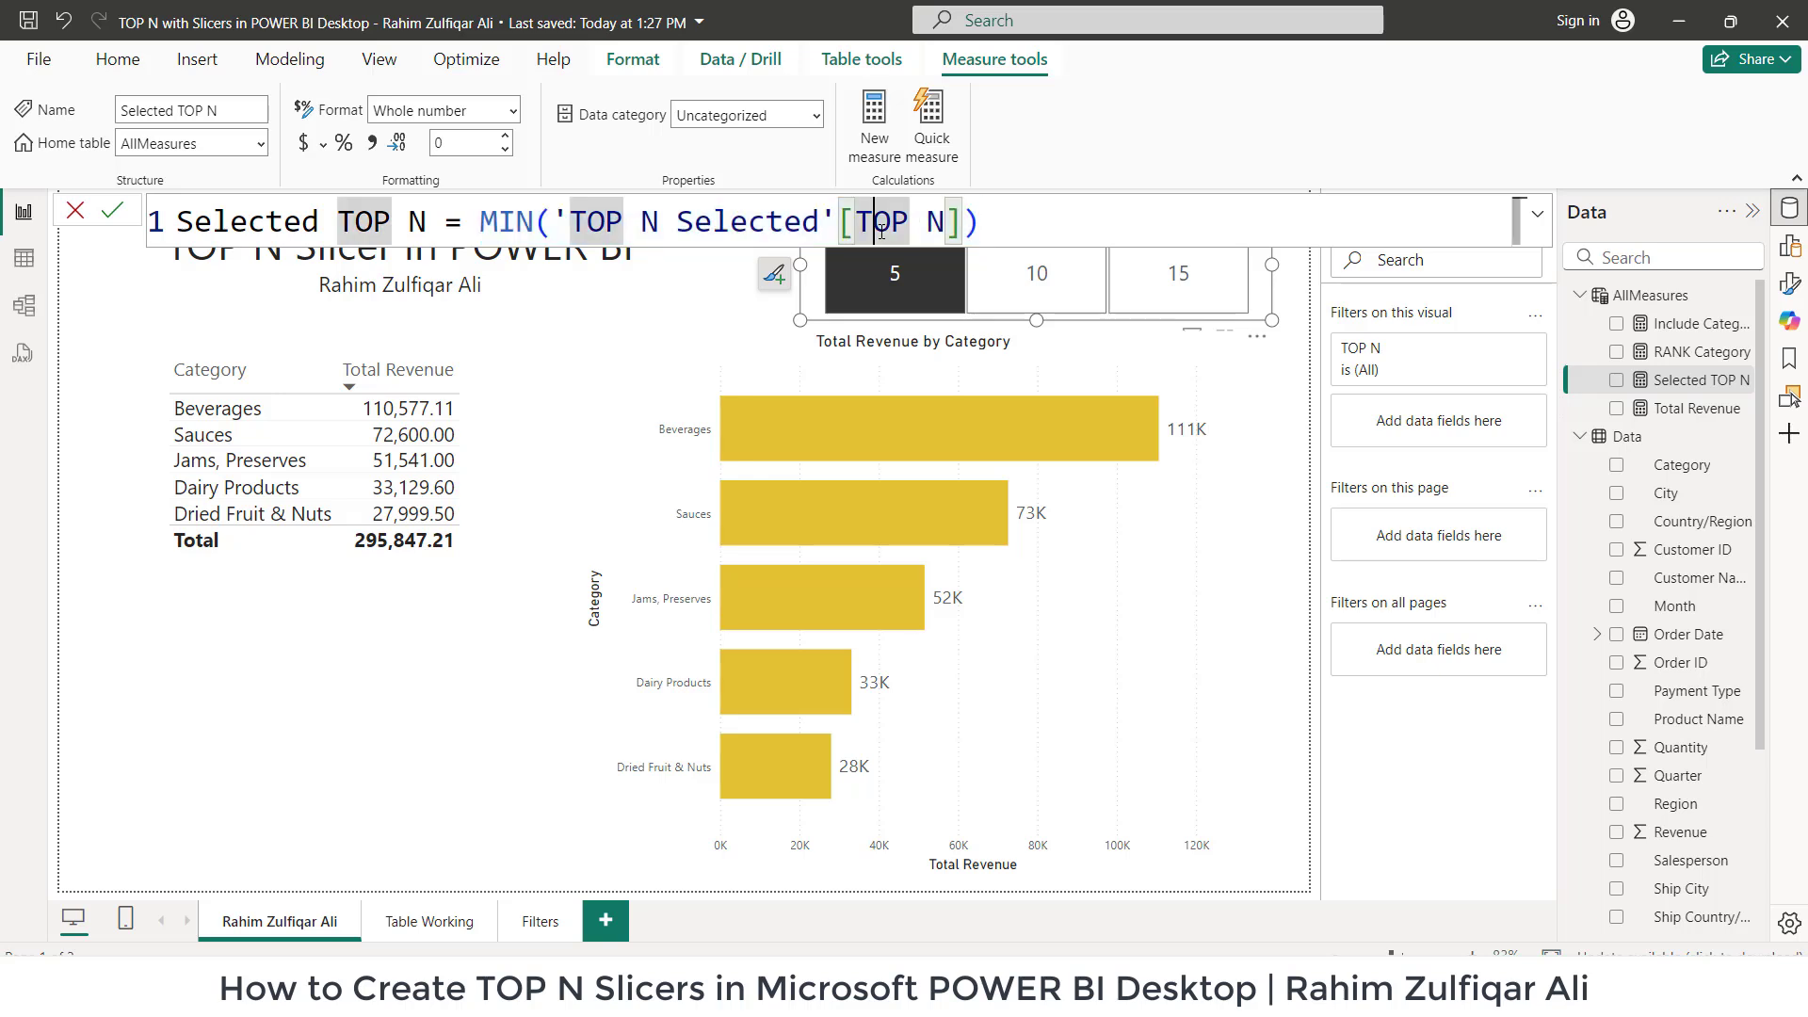
pyautogui.doubleClick(721, 224)
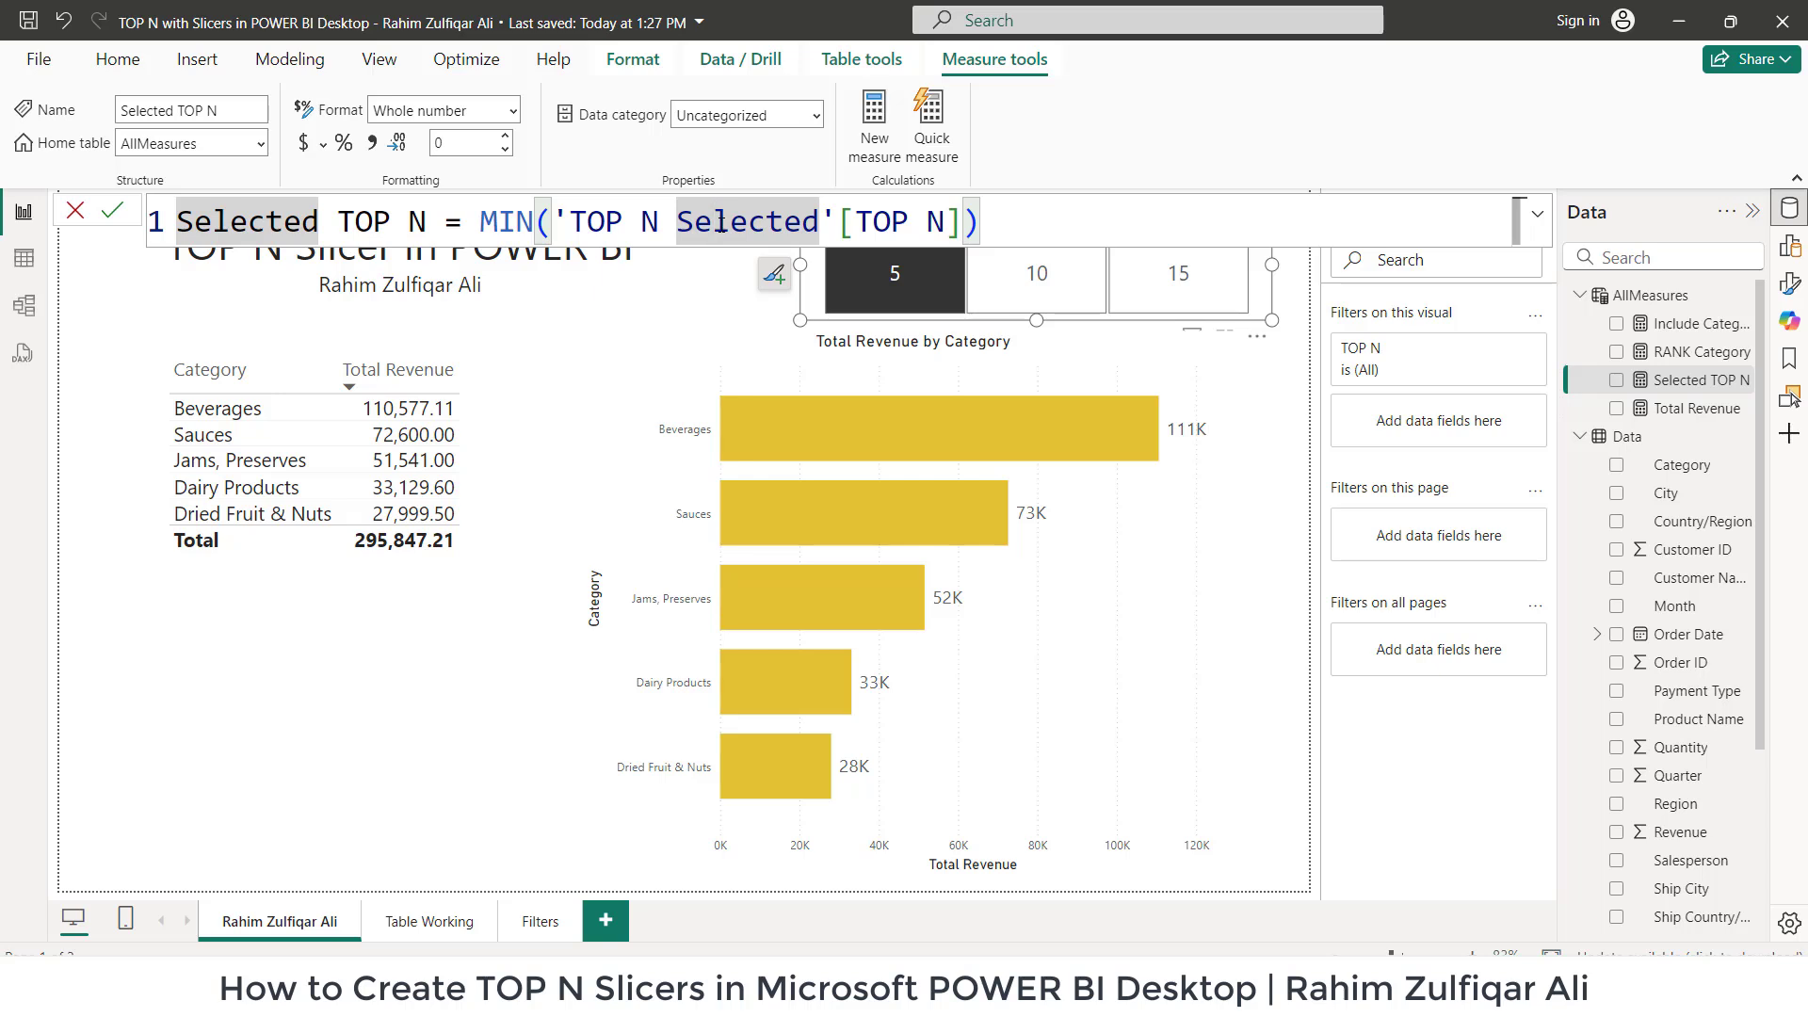
pyautogui.moveTo(482, 222); pyautogui.dragTo(591, 212)
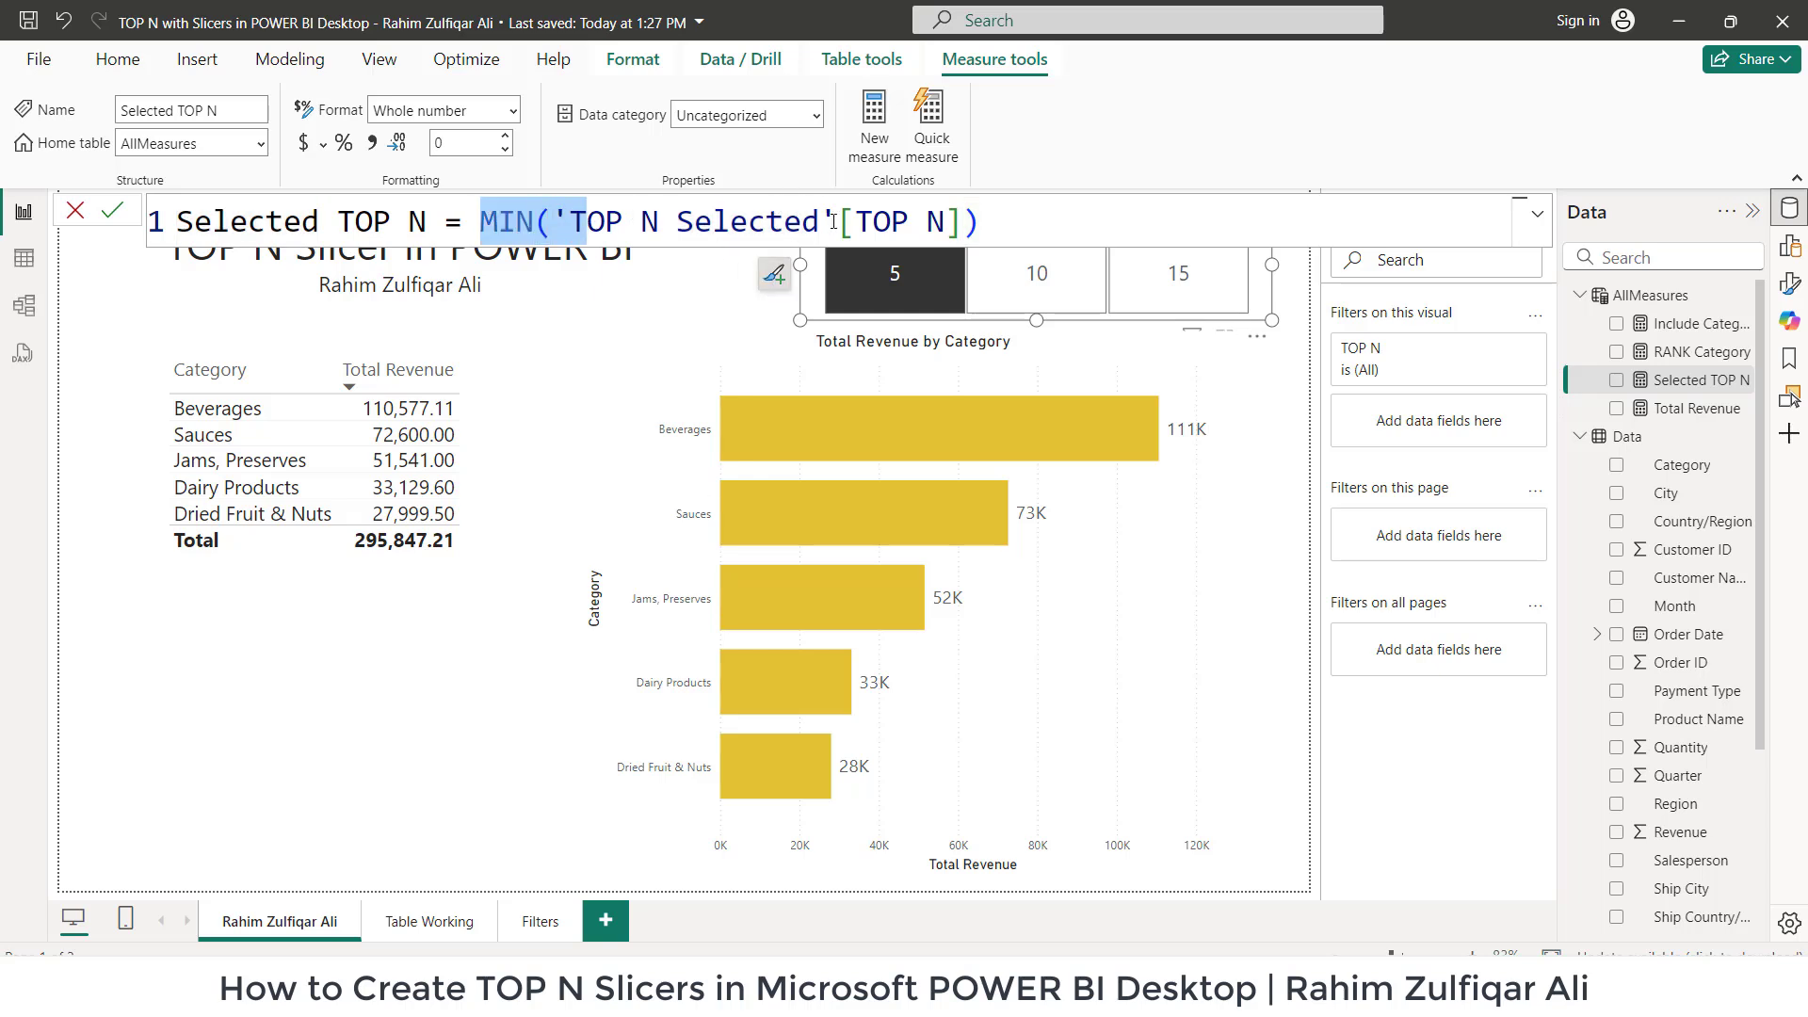
pyautogui.moveTo(839, 222); pyautogui.dragTo(961, 221)
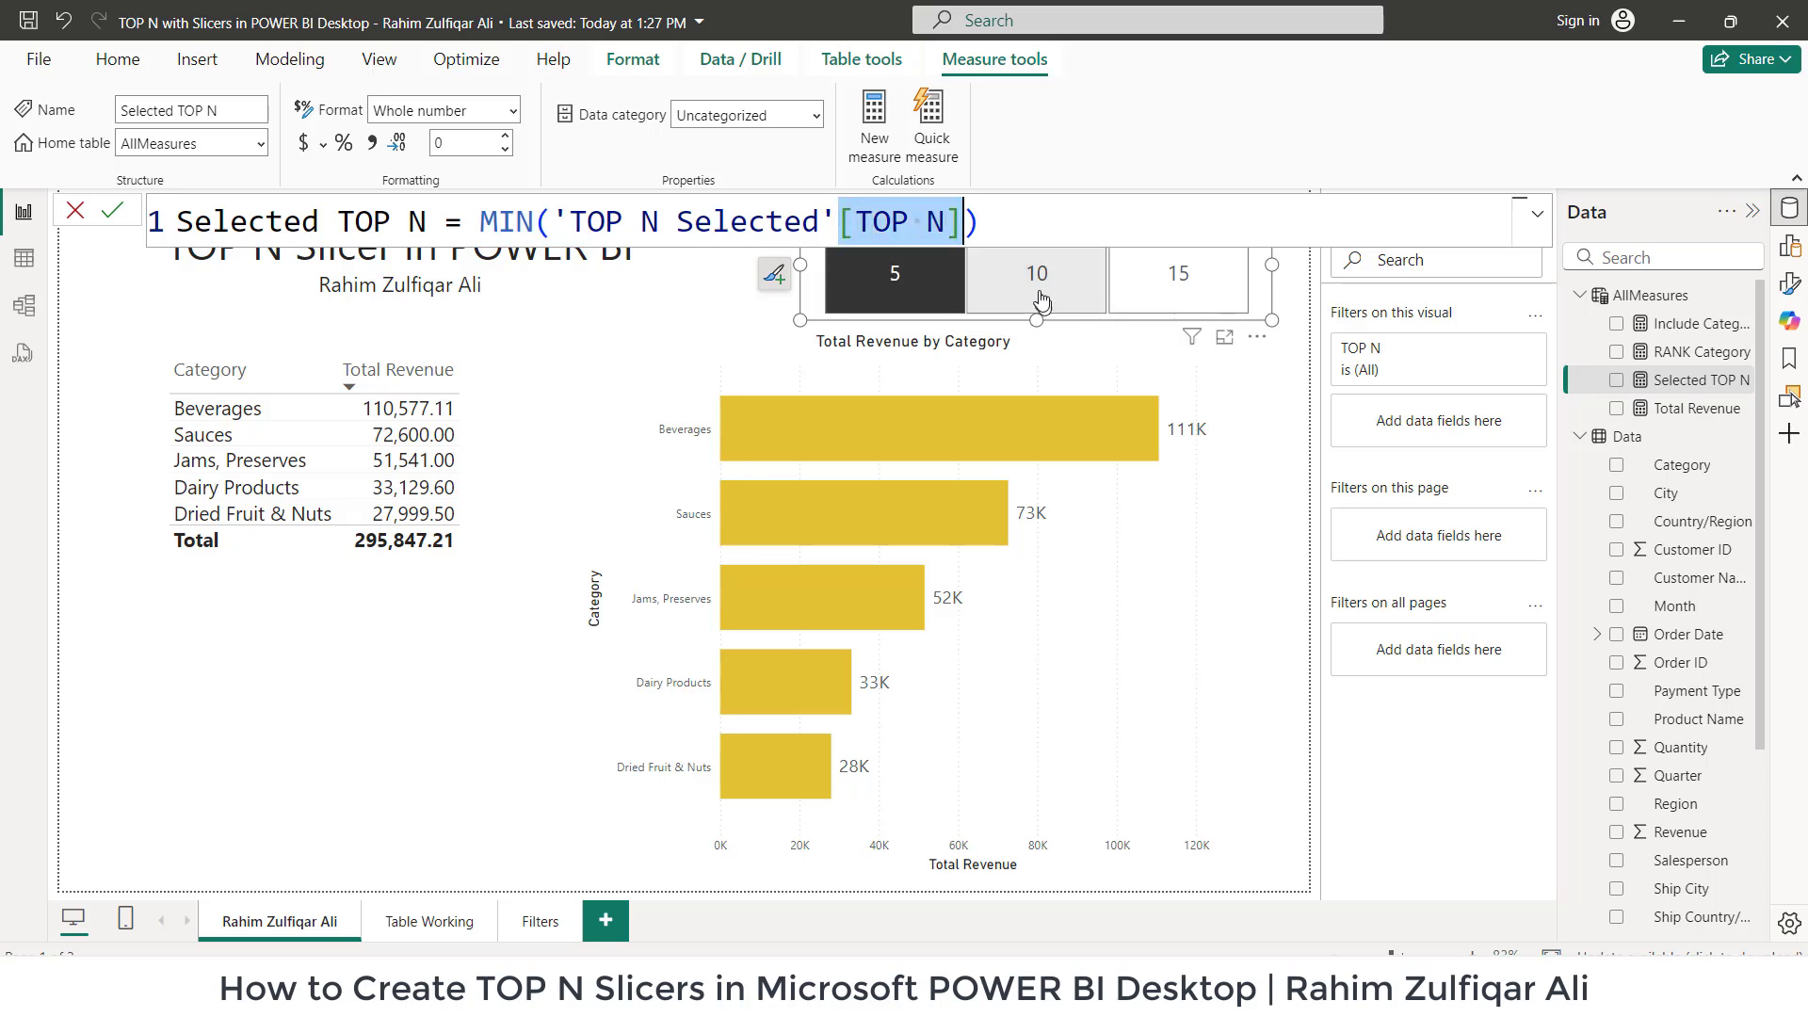
# - Toggle the slicer's 5 tile on and off repeatedly, leaving 5 selected
pyautogui.click(921, 287)
pyautogui.click(921, 287)
pyautogui.click(919, 290)
pyautogui.click(920, 290)
pyautogui.click(926, 294)
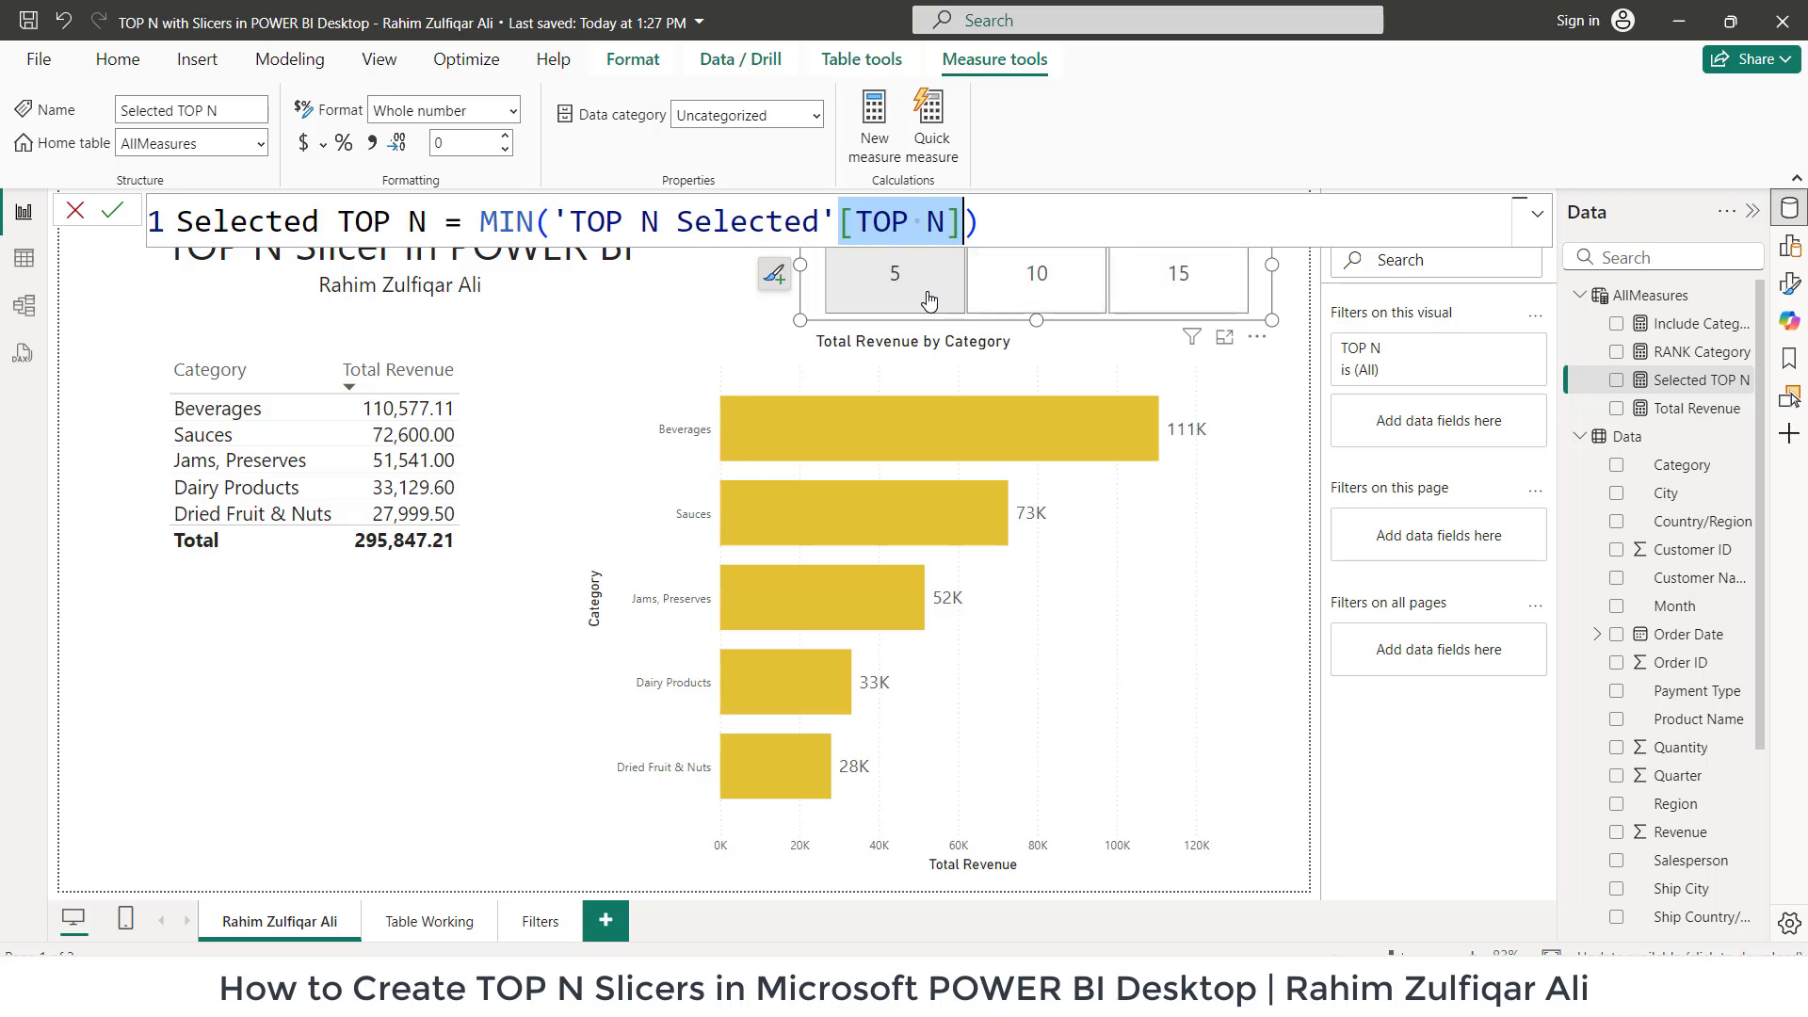
pyautogui.click(926, 294)
pyautogui.click(928, 294)
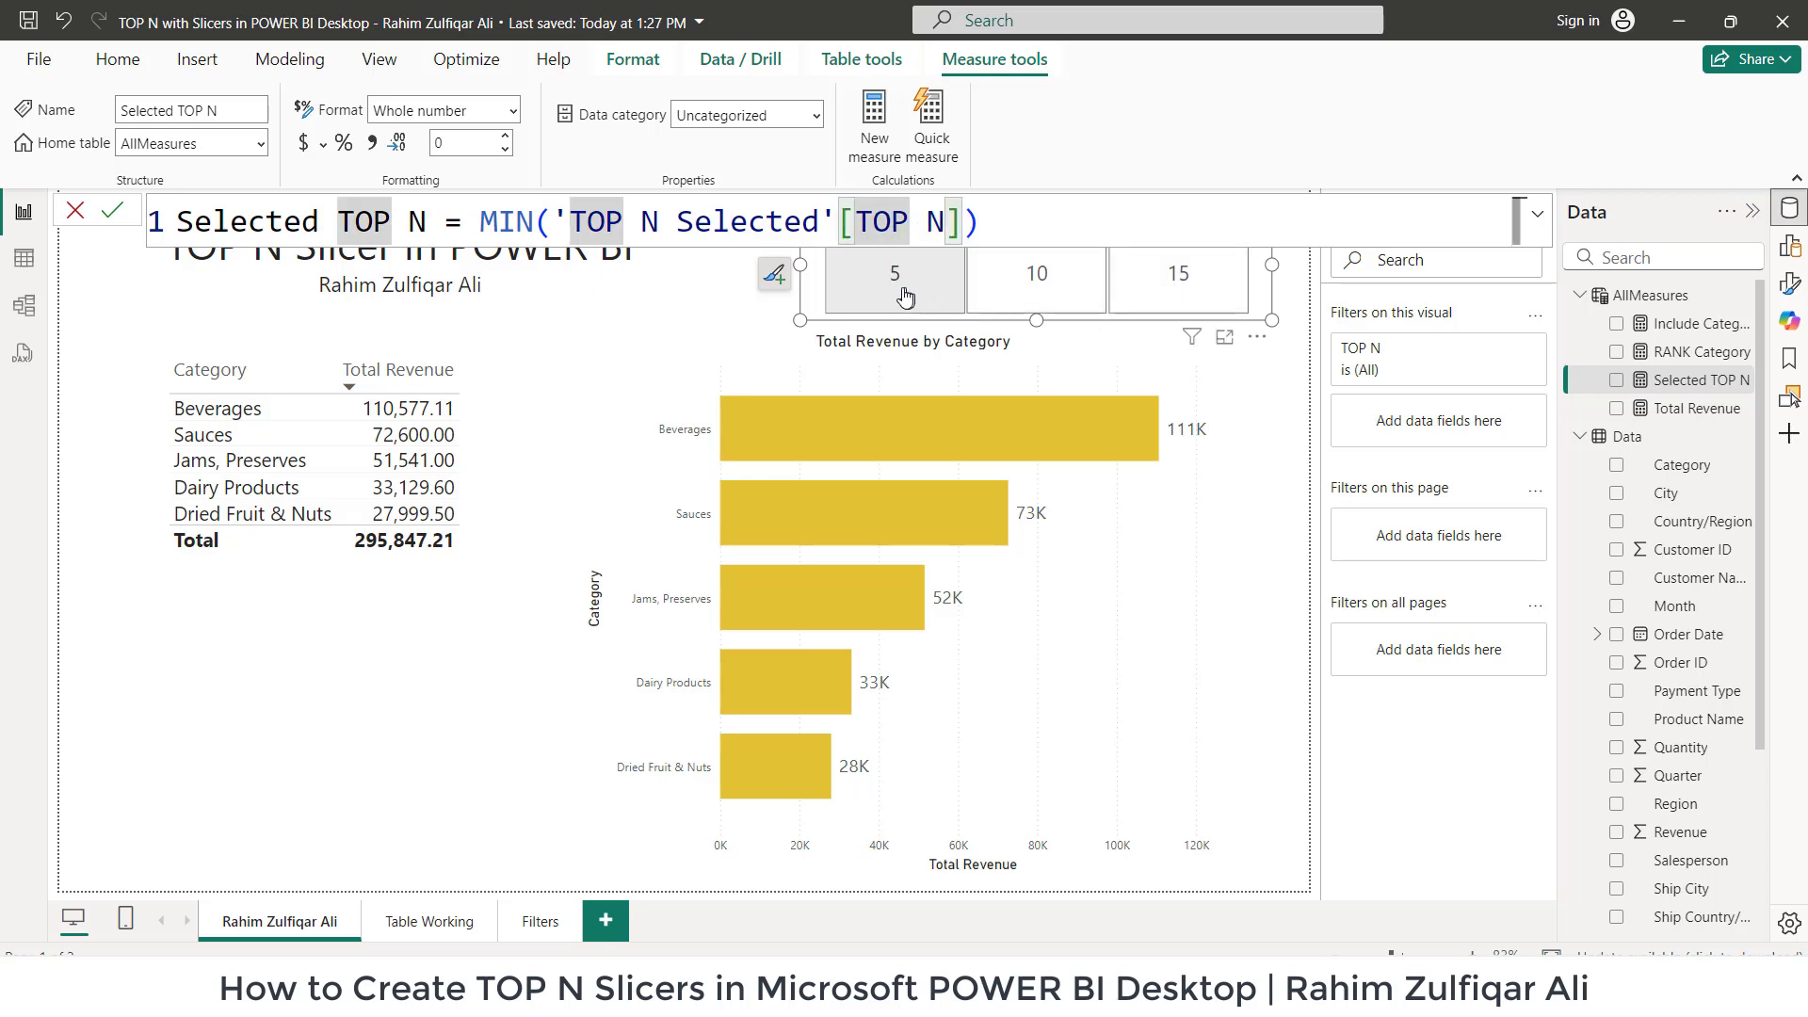
pyautogui.click(892, 282)
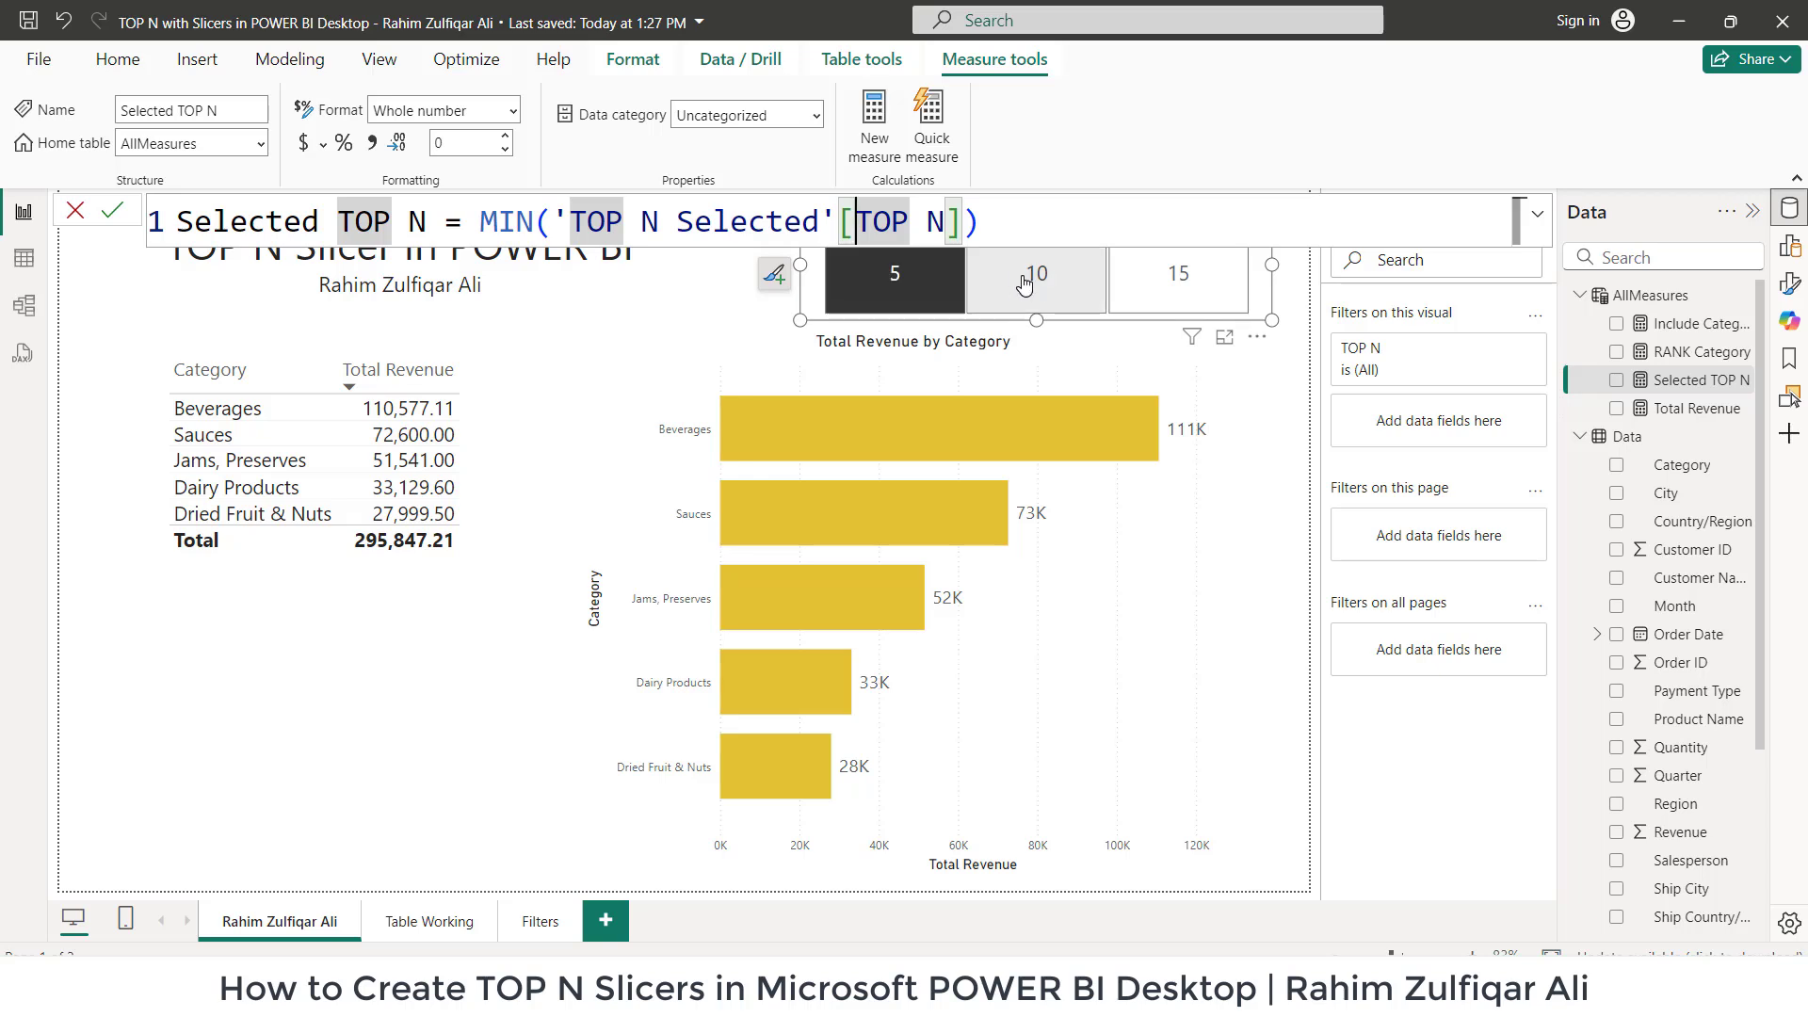
# - Highlight the 'TOP N Selected' table and measure name, then open the RANK Category measure
pyautogui.click(518, 214)
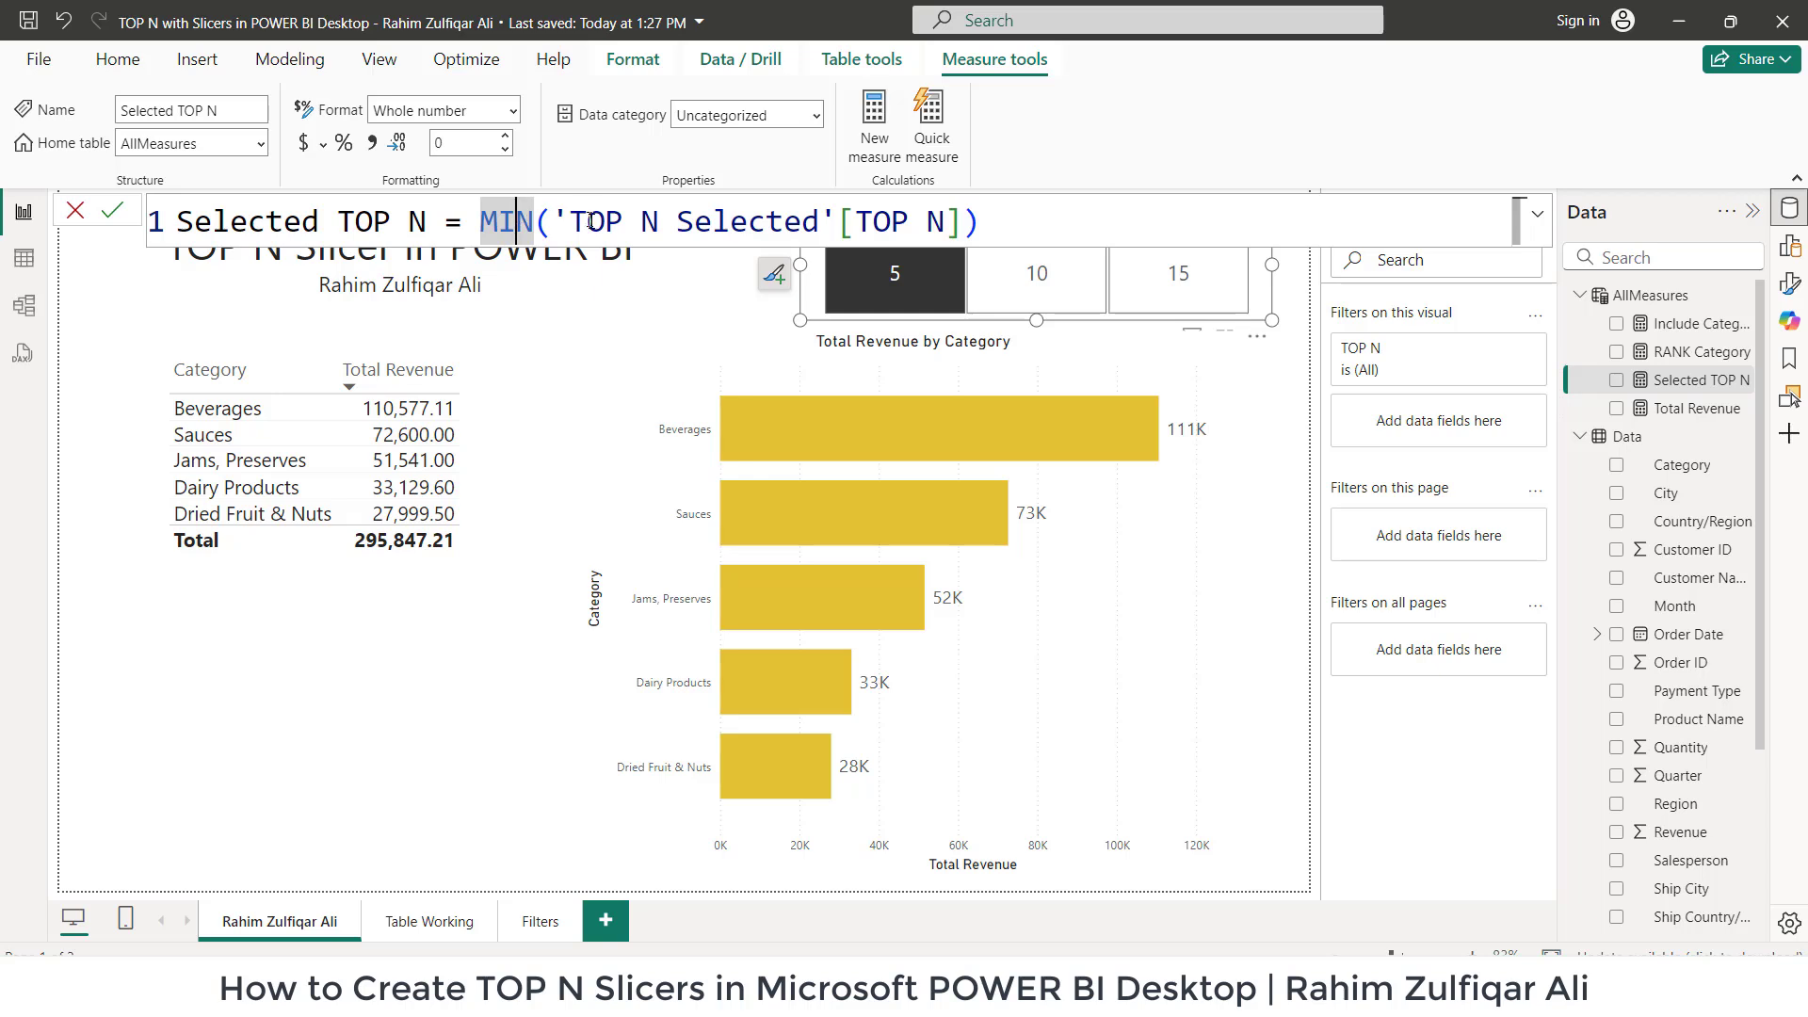
pyautogui.moveTo(589, 221); pyautogui.dragTo(845, 226)
pyautogui.moveTo(209, 222); pyautogui.dragTo(415, 222)
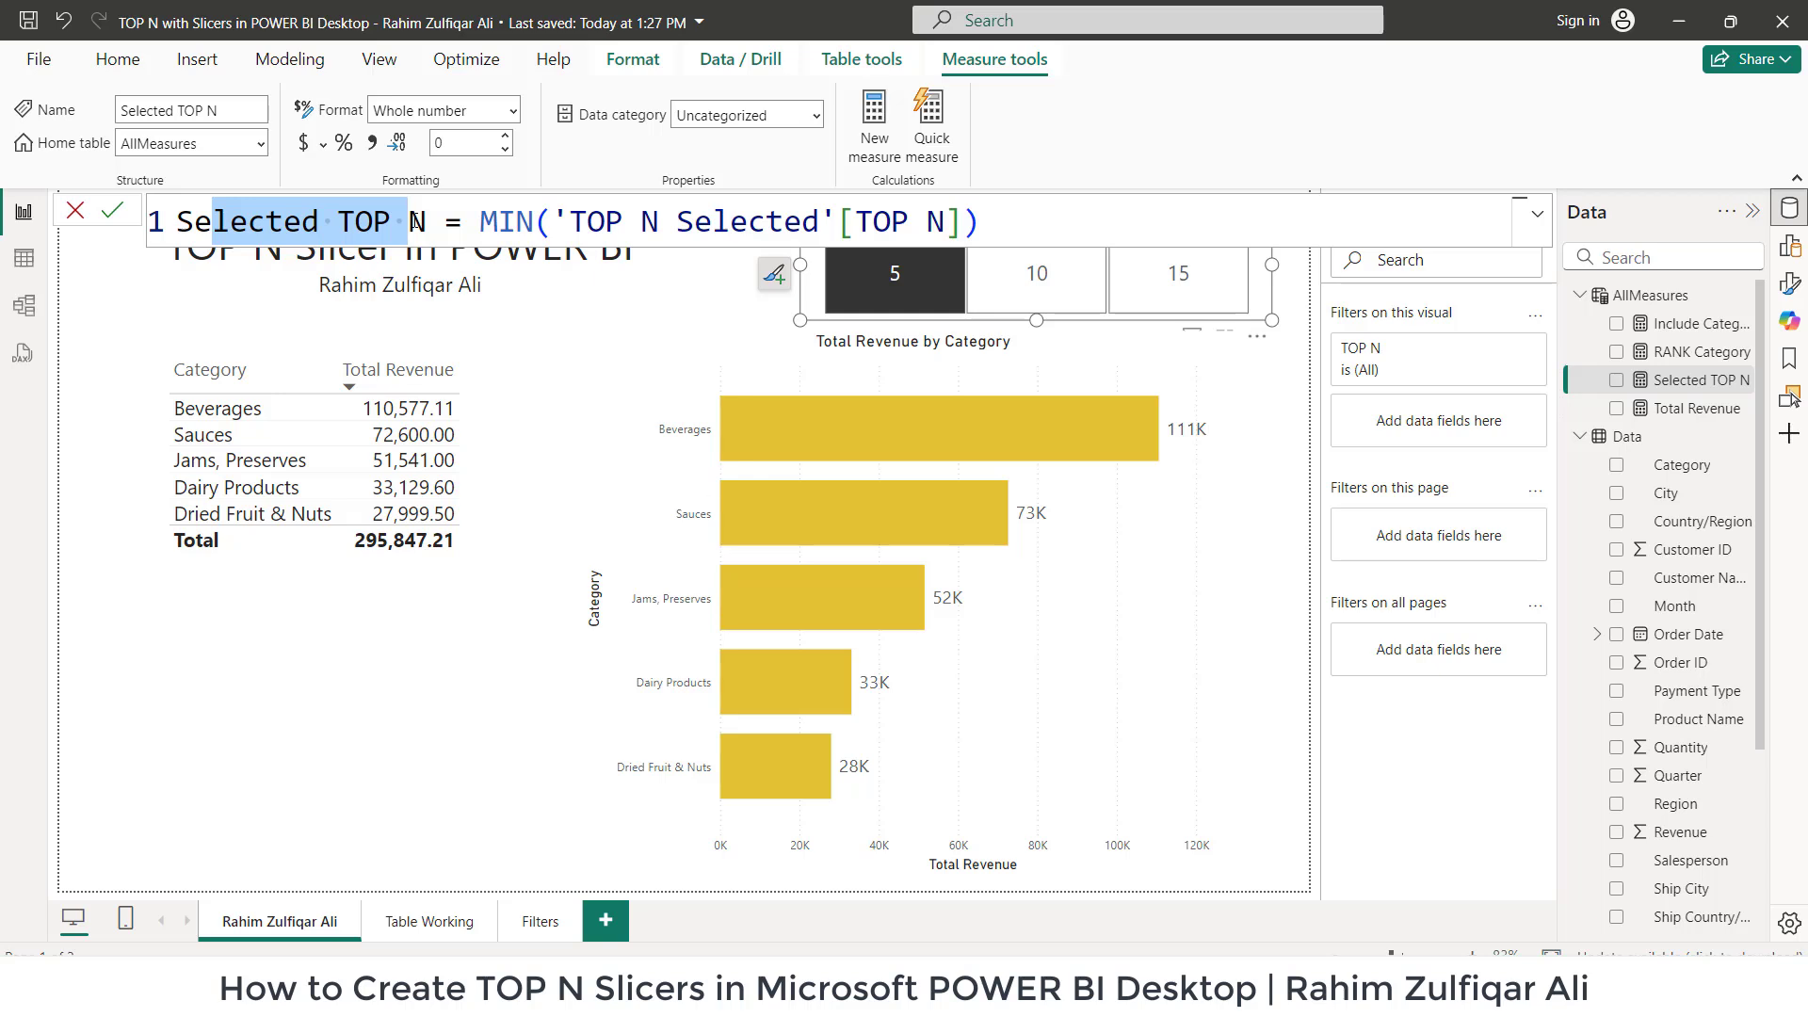
pyautogui.click(1686, 357)
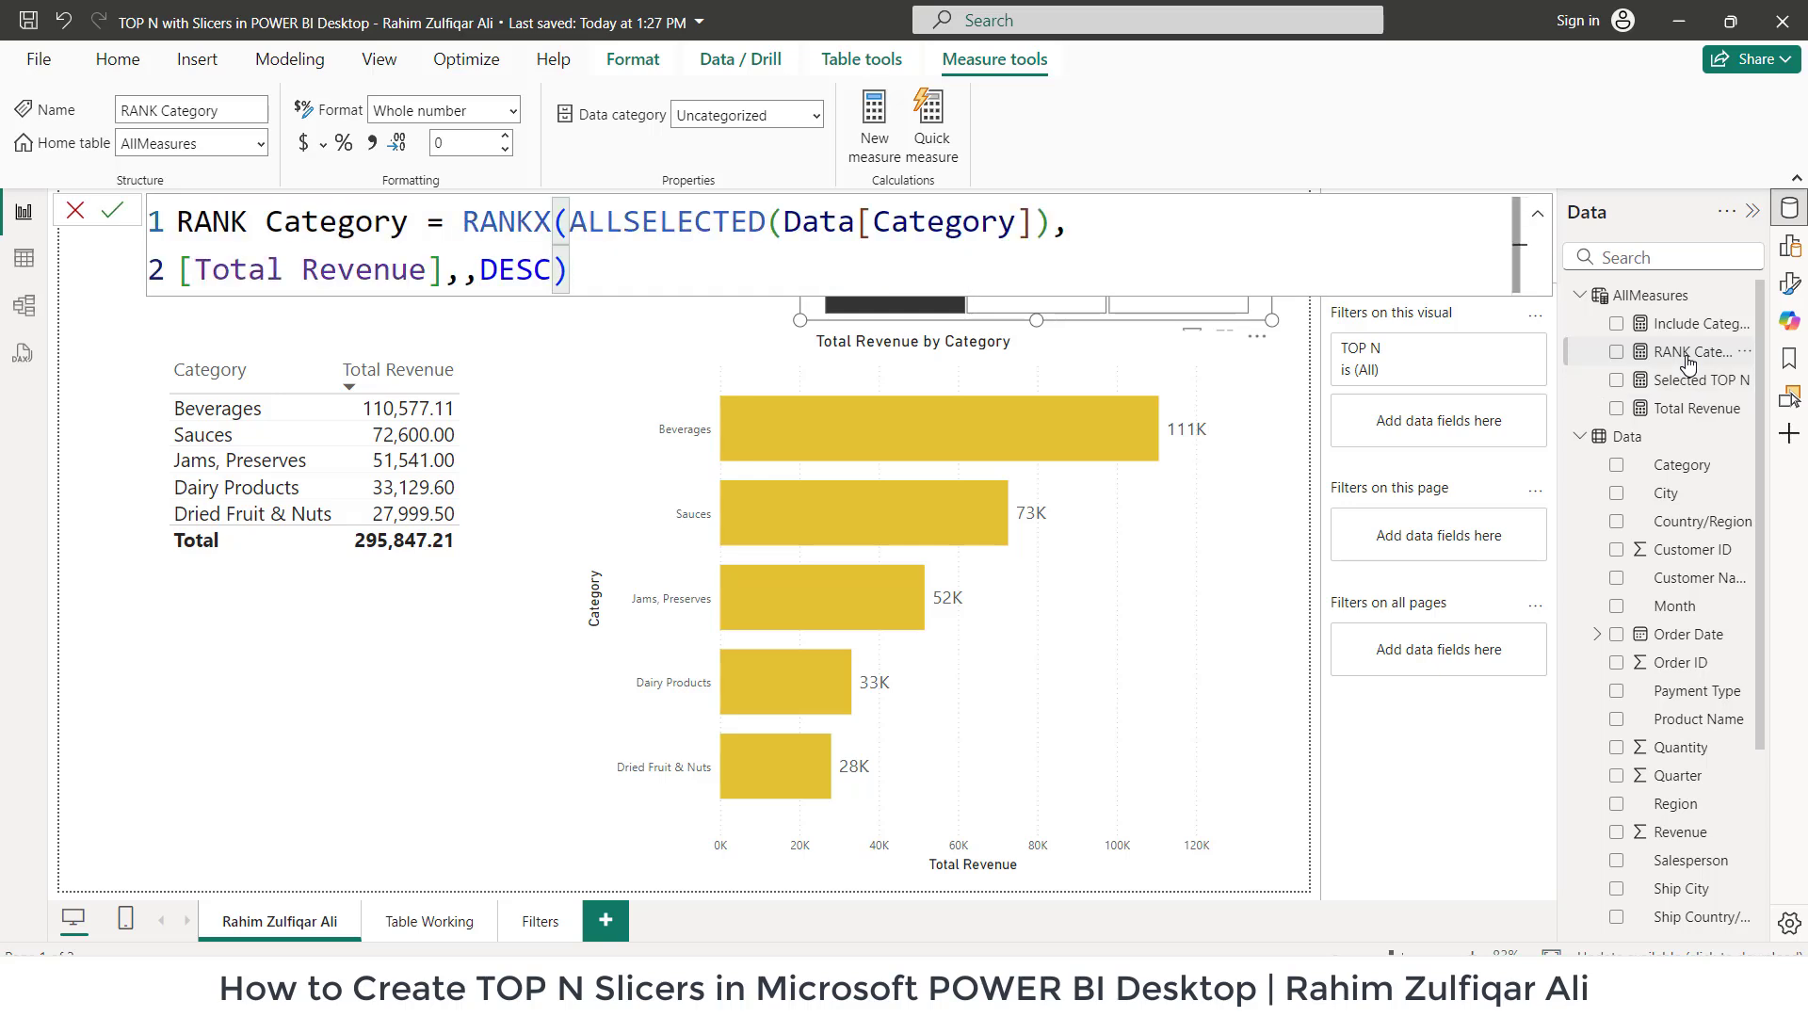
# - Highlight the words RANK and Category and the RANKX function in the formula
pyautogui.doubleClick(202, 223)
pyautogui.click(320, 222)
pyautogui.doubleClick(320, 222)
pyautogui.moveTo(409, 222); pyautogui.dragTo(179, 226)
pyautogui.click(517, 226)
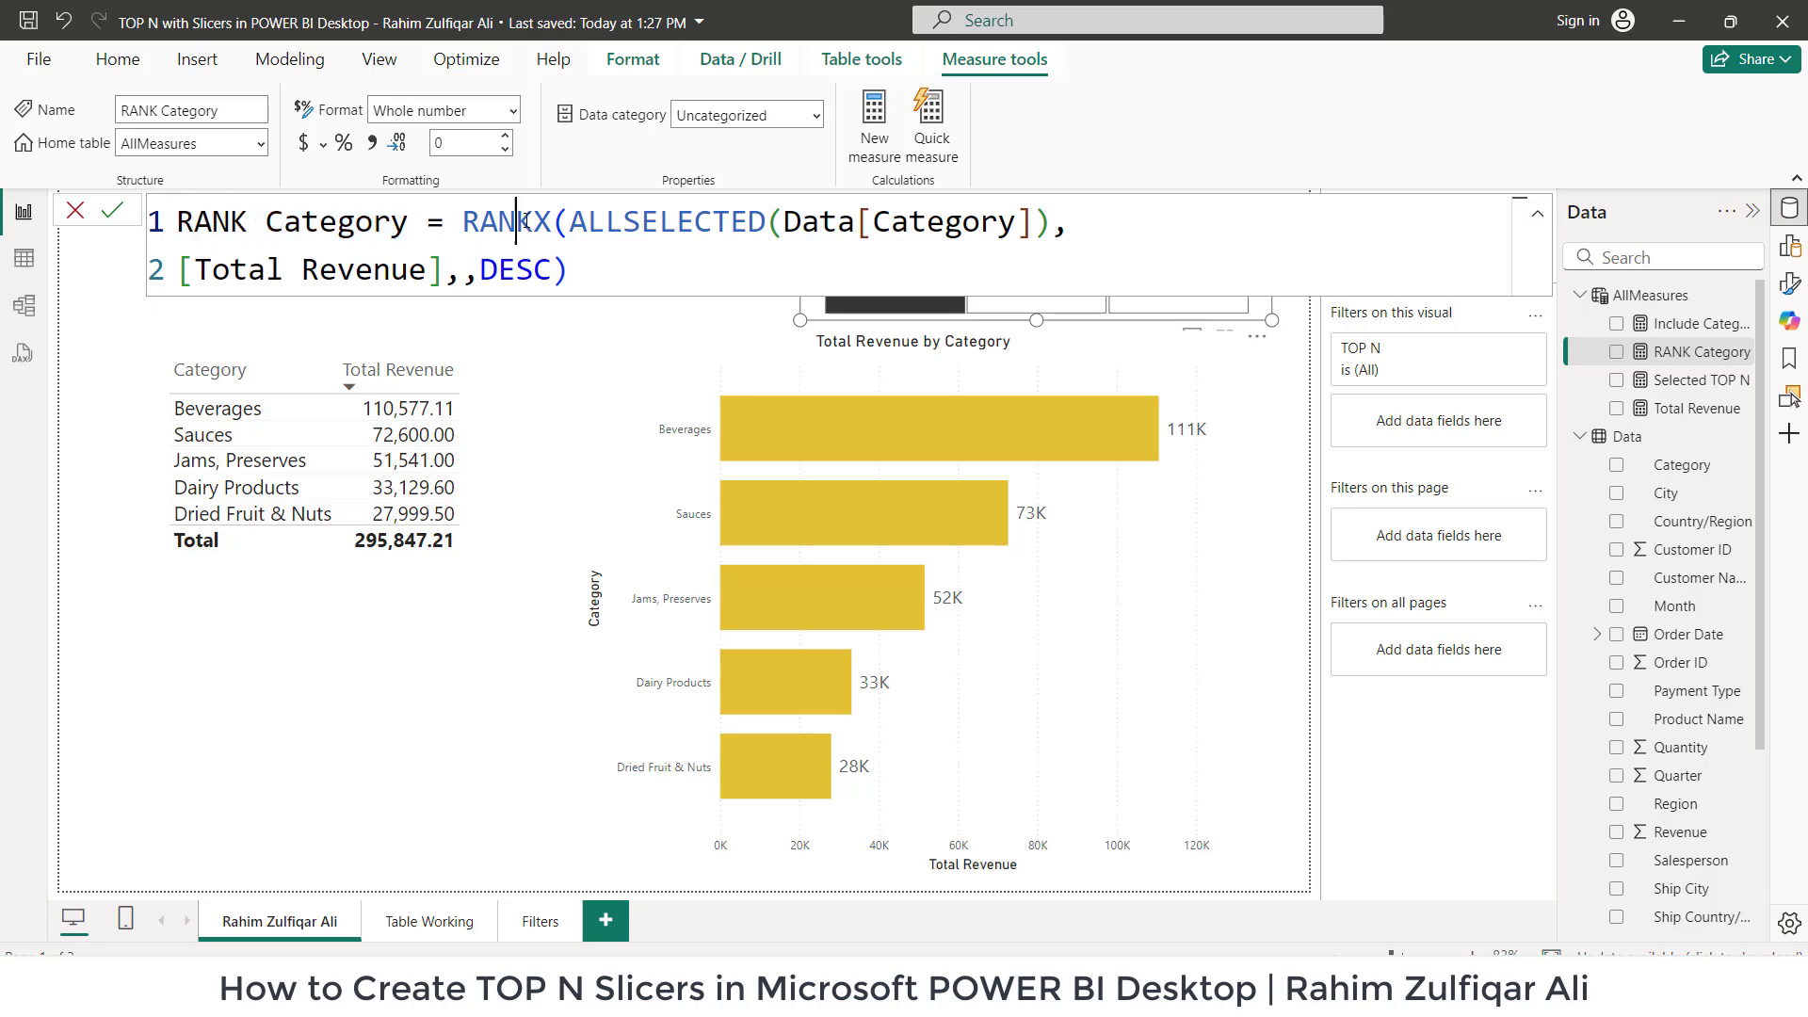
pyautogui.moveTo(474, 218); pyautogui.dragTo(554, 220)
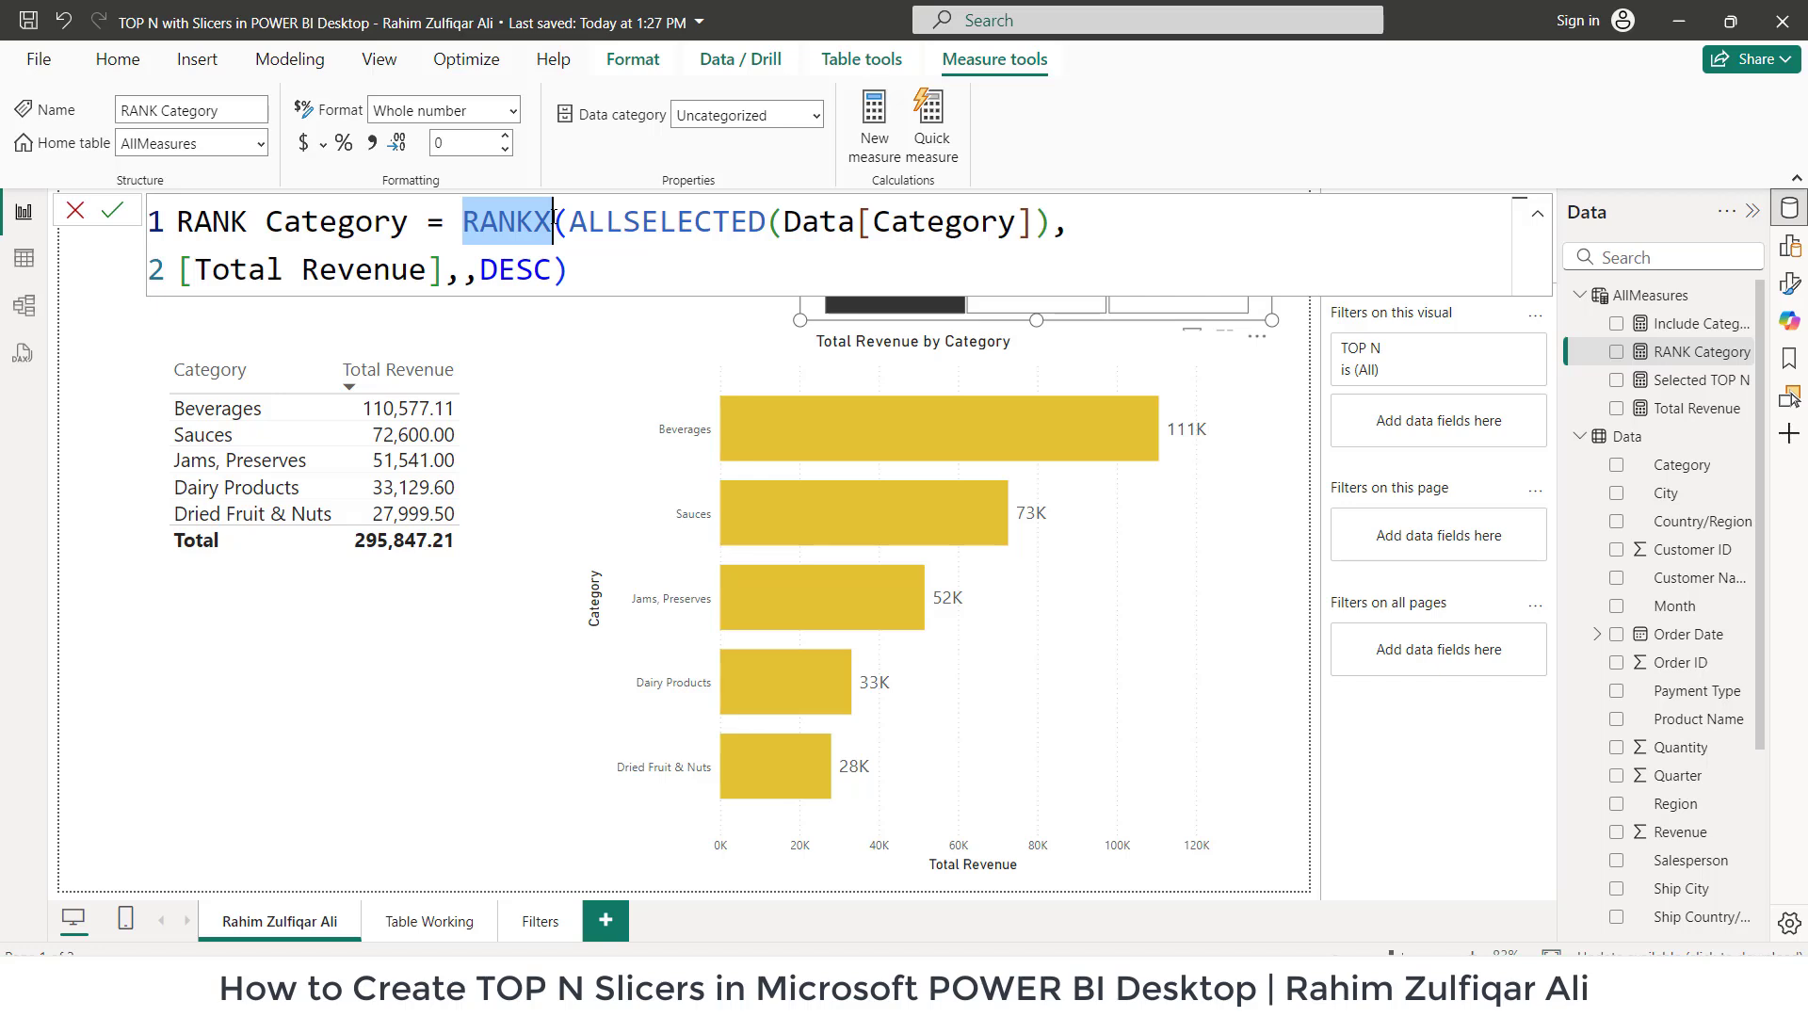
pyautogui.click(525, 212)
# - Highlight ALLSELECTED, Data[Category], [Total Revenue] and DESC, then switch to the Filters page
pyautogui.moveTo(575, 223); pyautogui.dragTo(1027, 233)
pyautogui.click(890, 223)
pyautogui.click(814, 227)
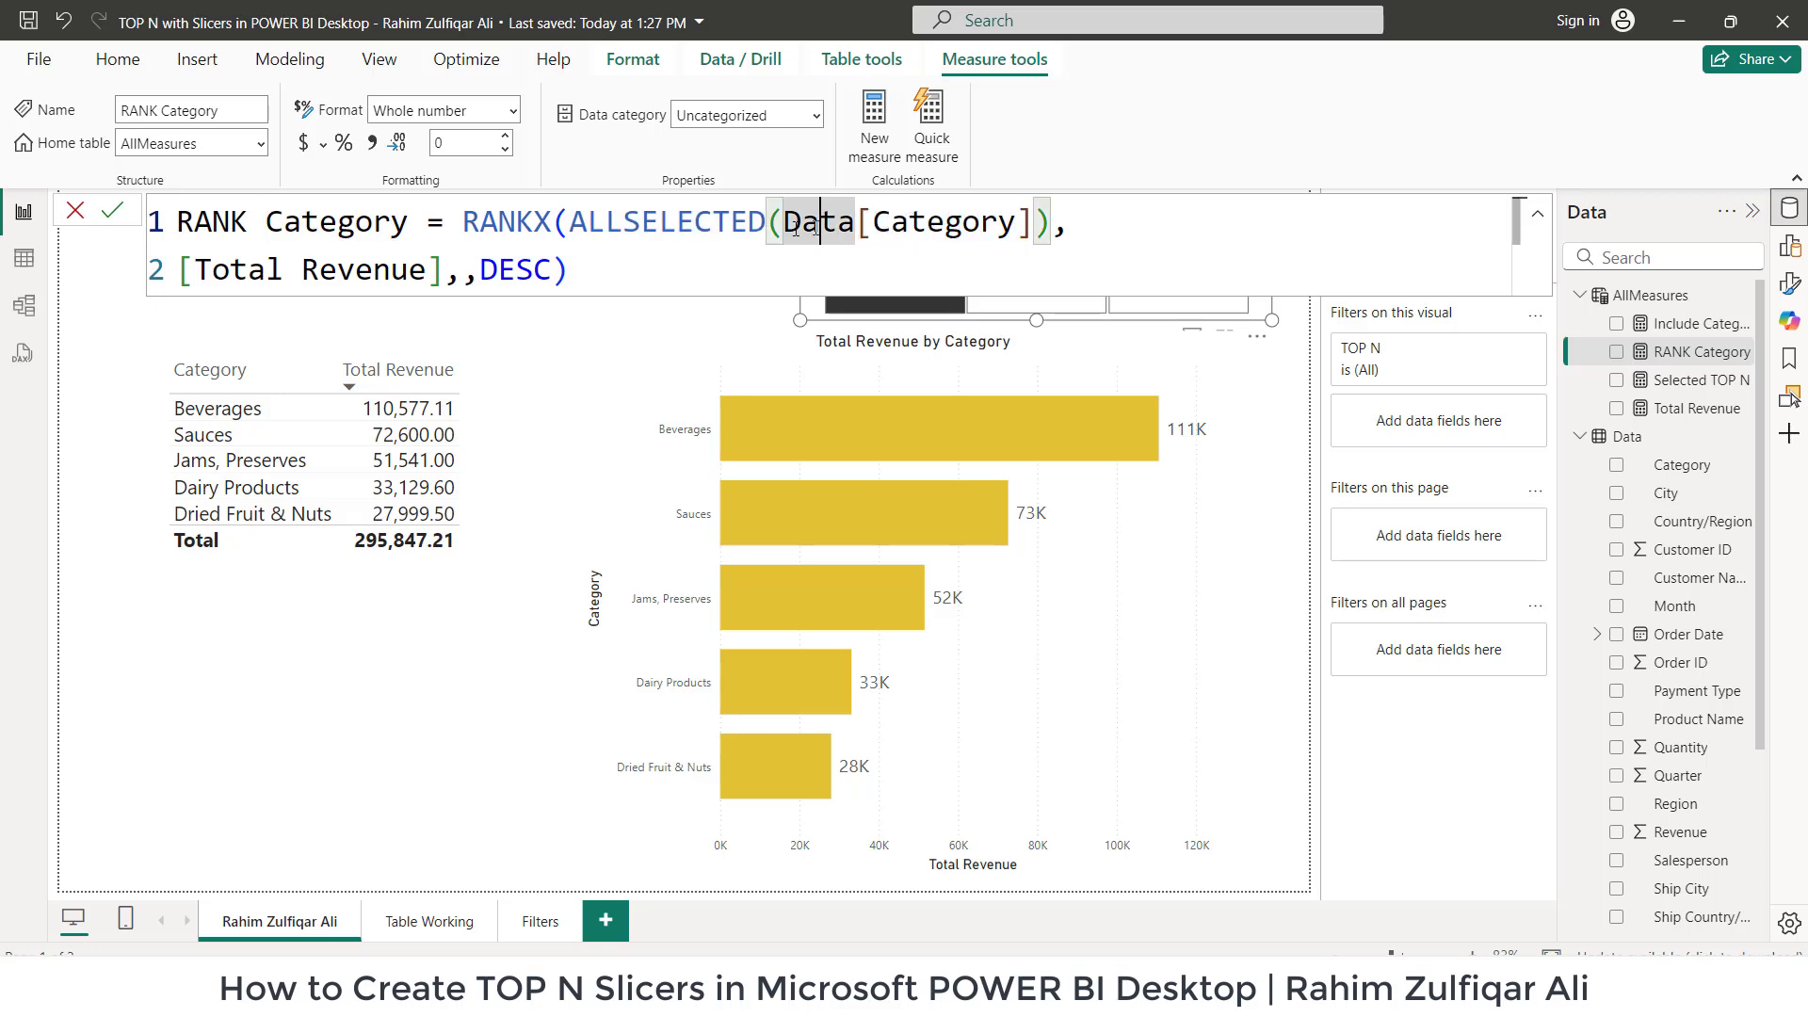
pyautogui.moveTo(179, 272); pyautogui.dragTo(552, 272)
pyautogui.click(434, 272)
pyautogui.click(594, 281)
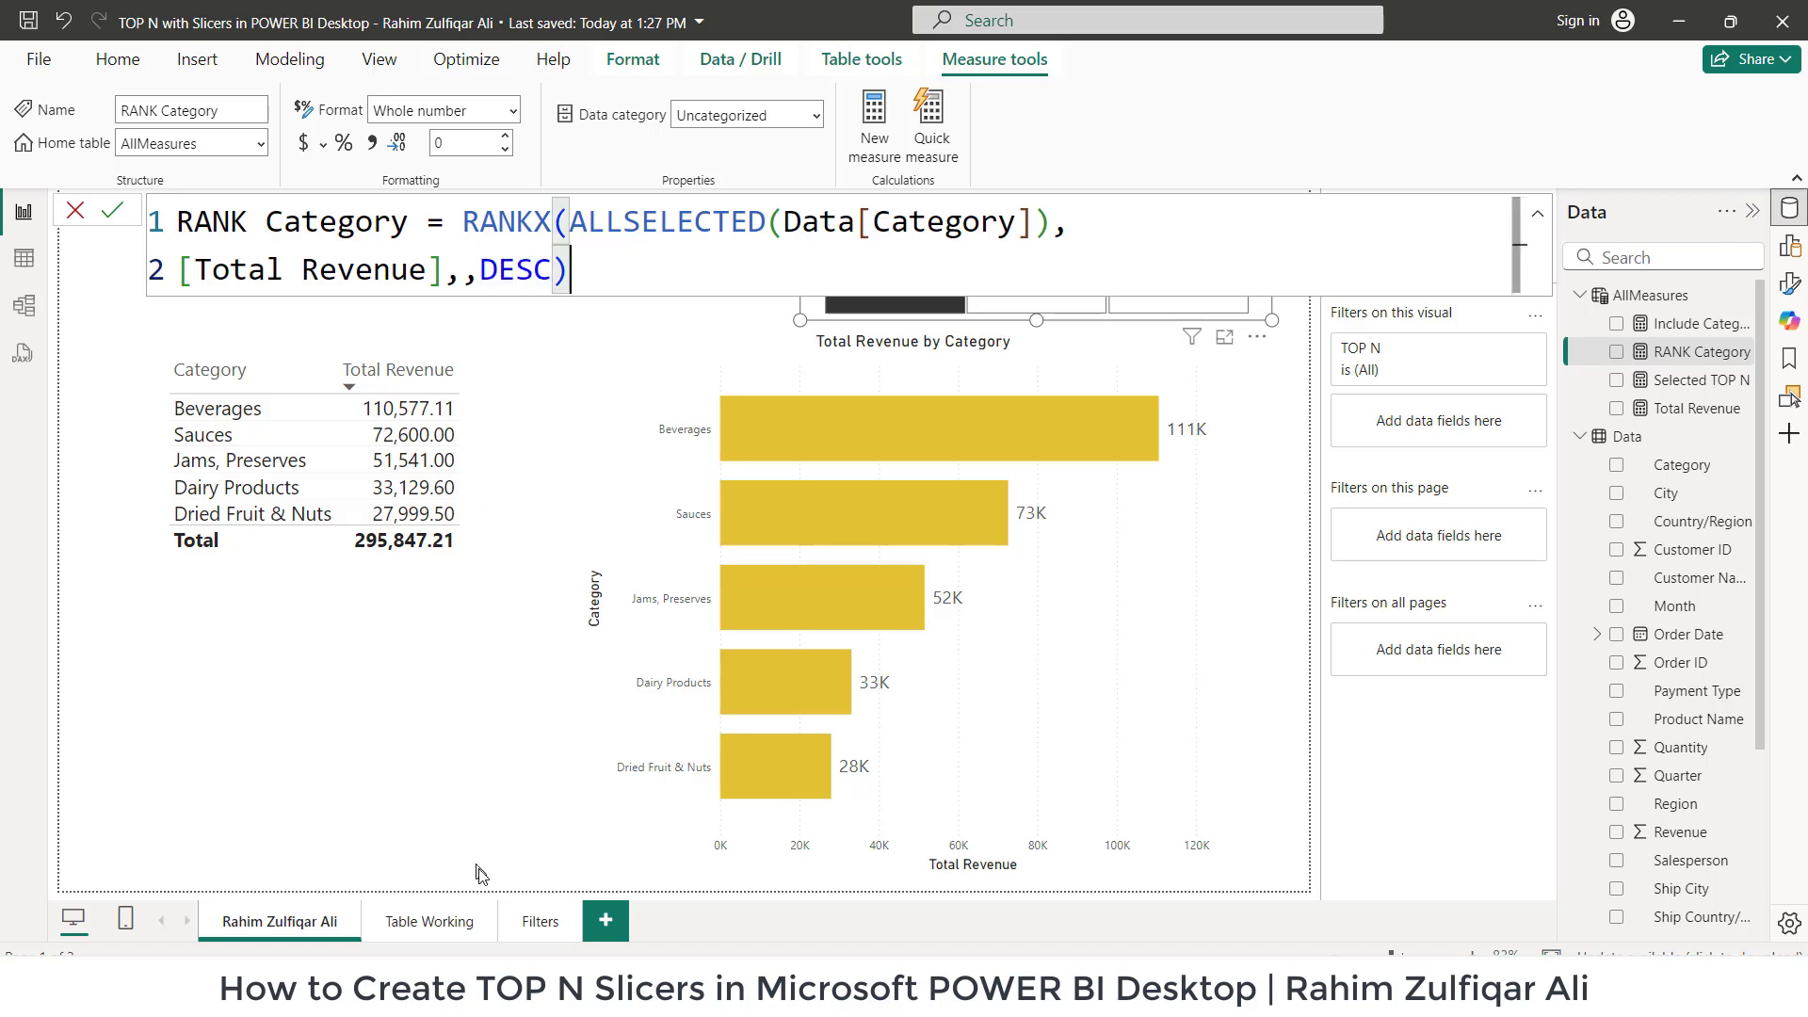
pyautogui.click(540, 924)
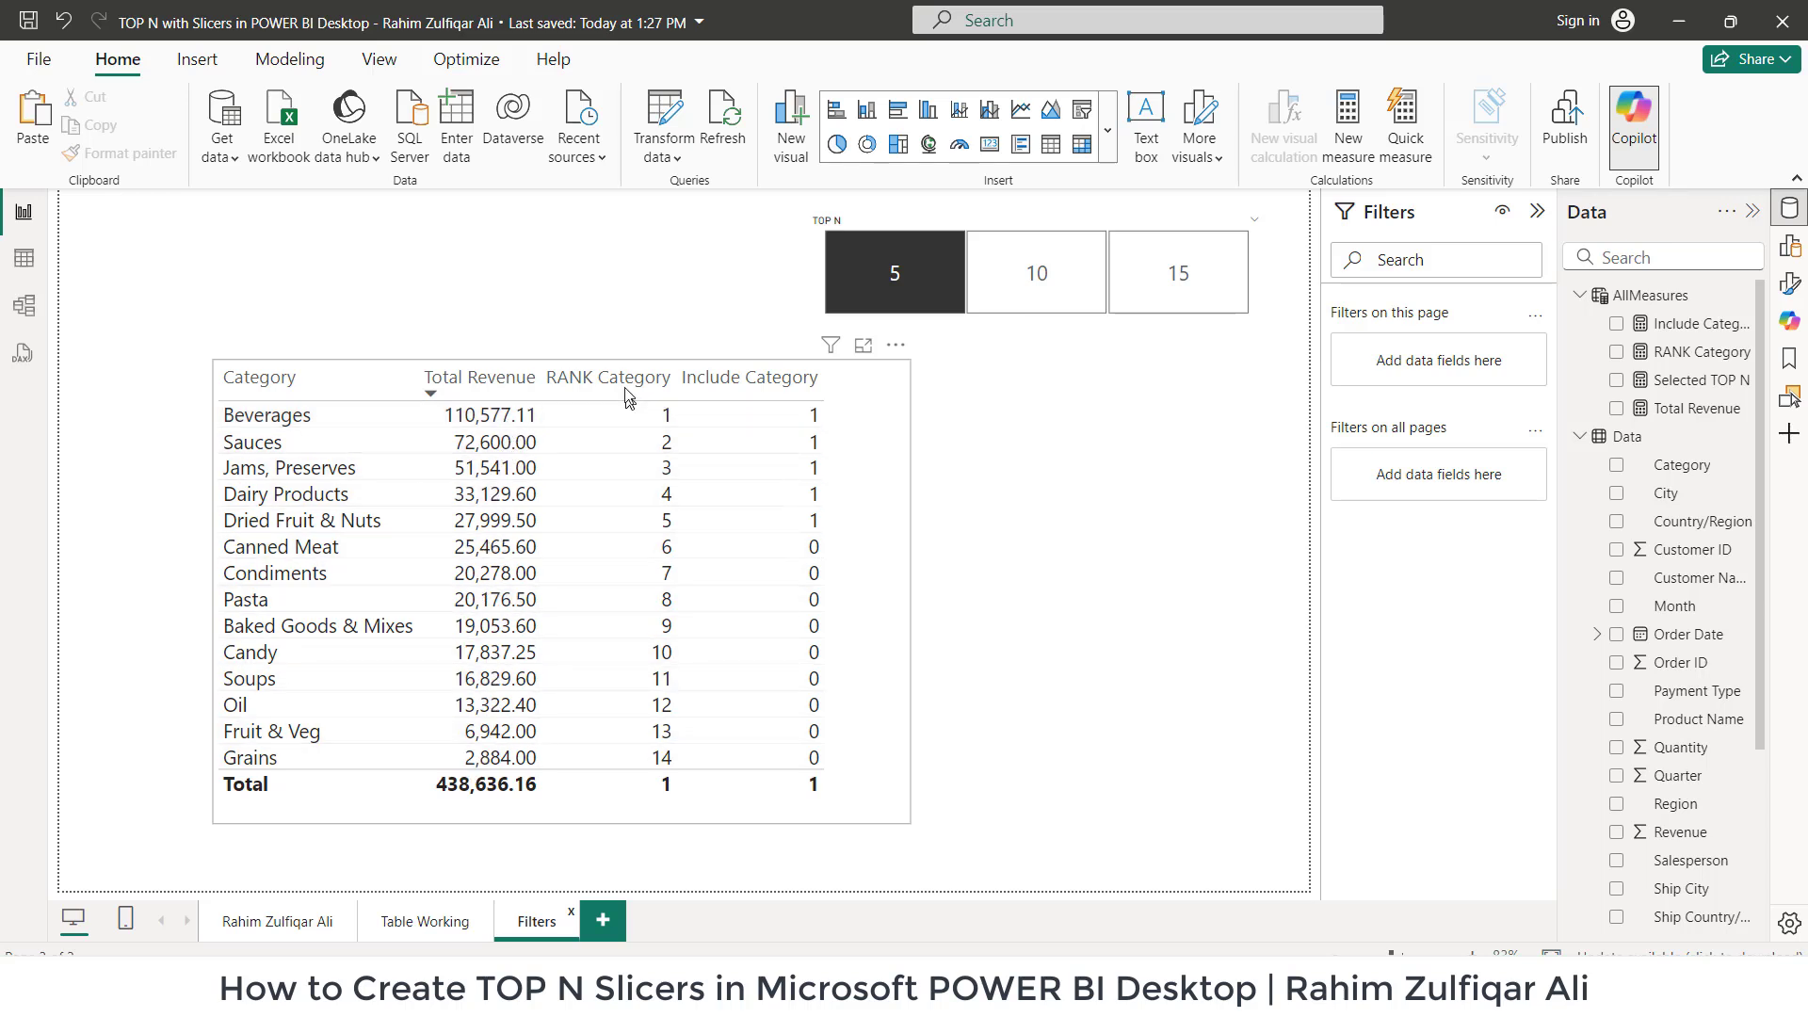
# - Open RANK Category and step through its name, Data[Category], [Total Revenue] and DESC arguments
pyautogui.click(1686, 353)
pyautogui.click(586, 271)
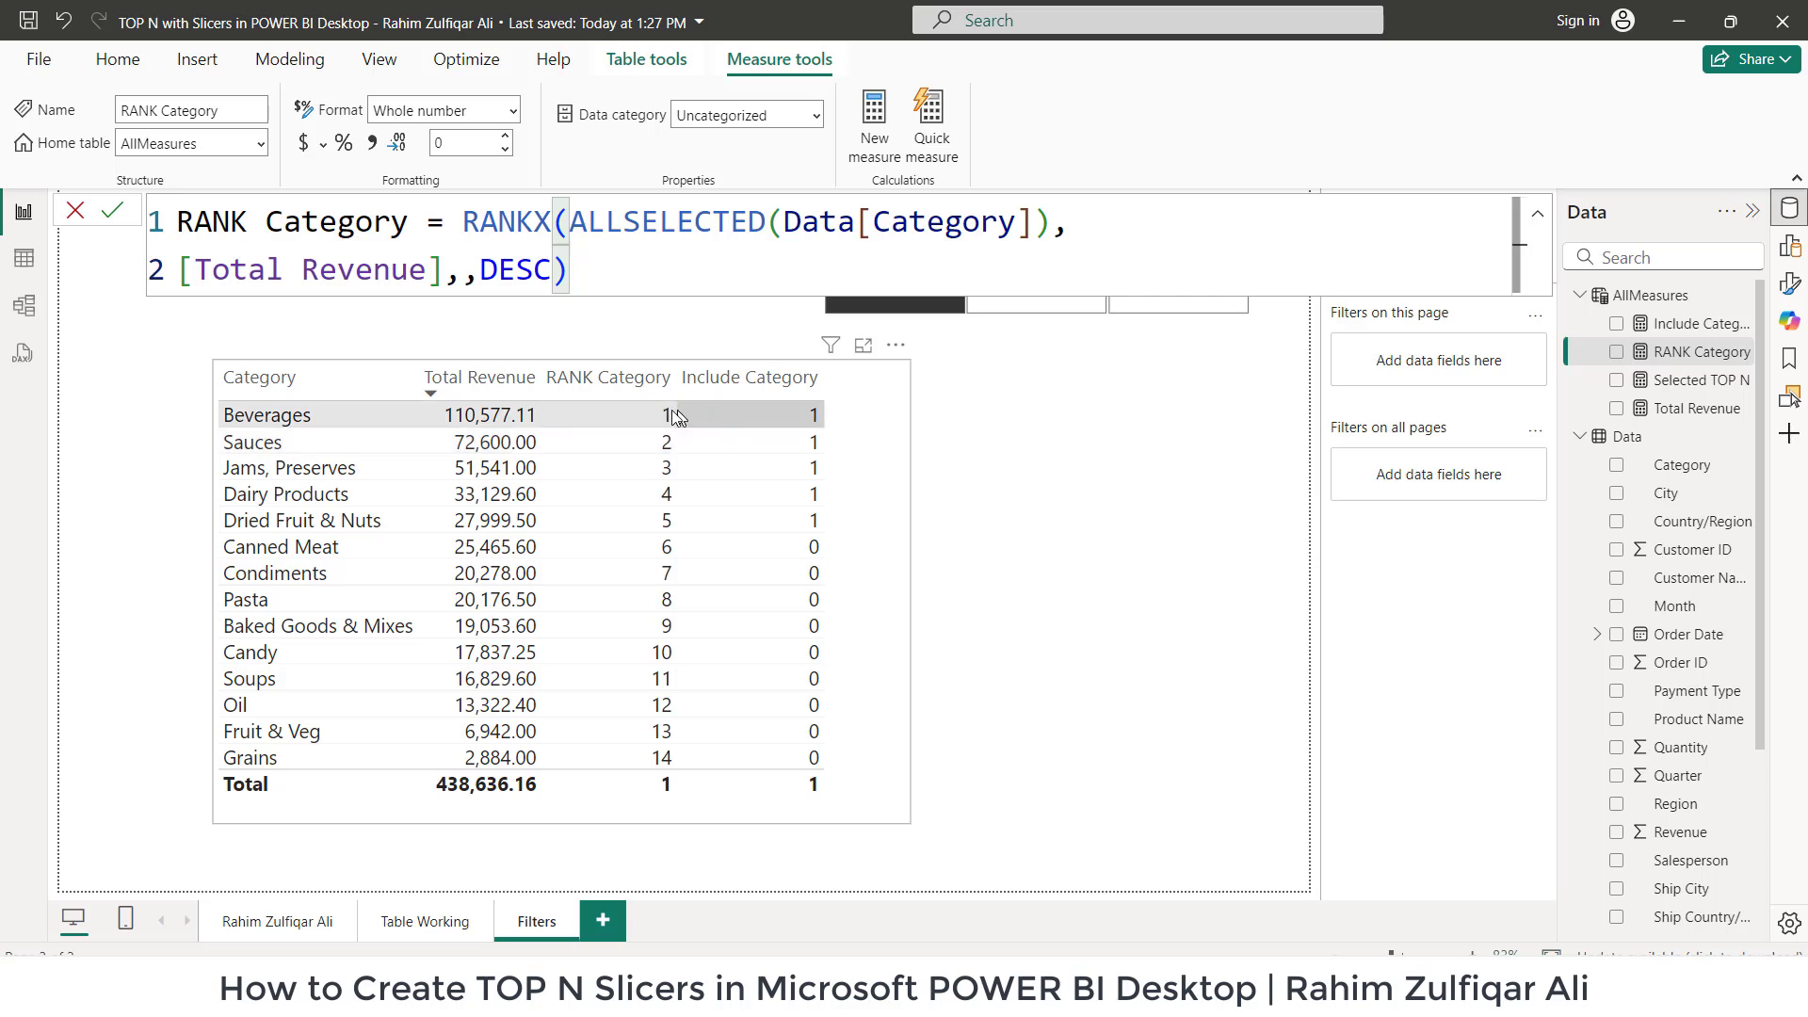
pyautogui.click(338, 223)
pyautogui.click(665, 276)
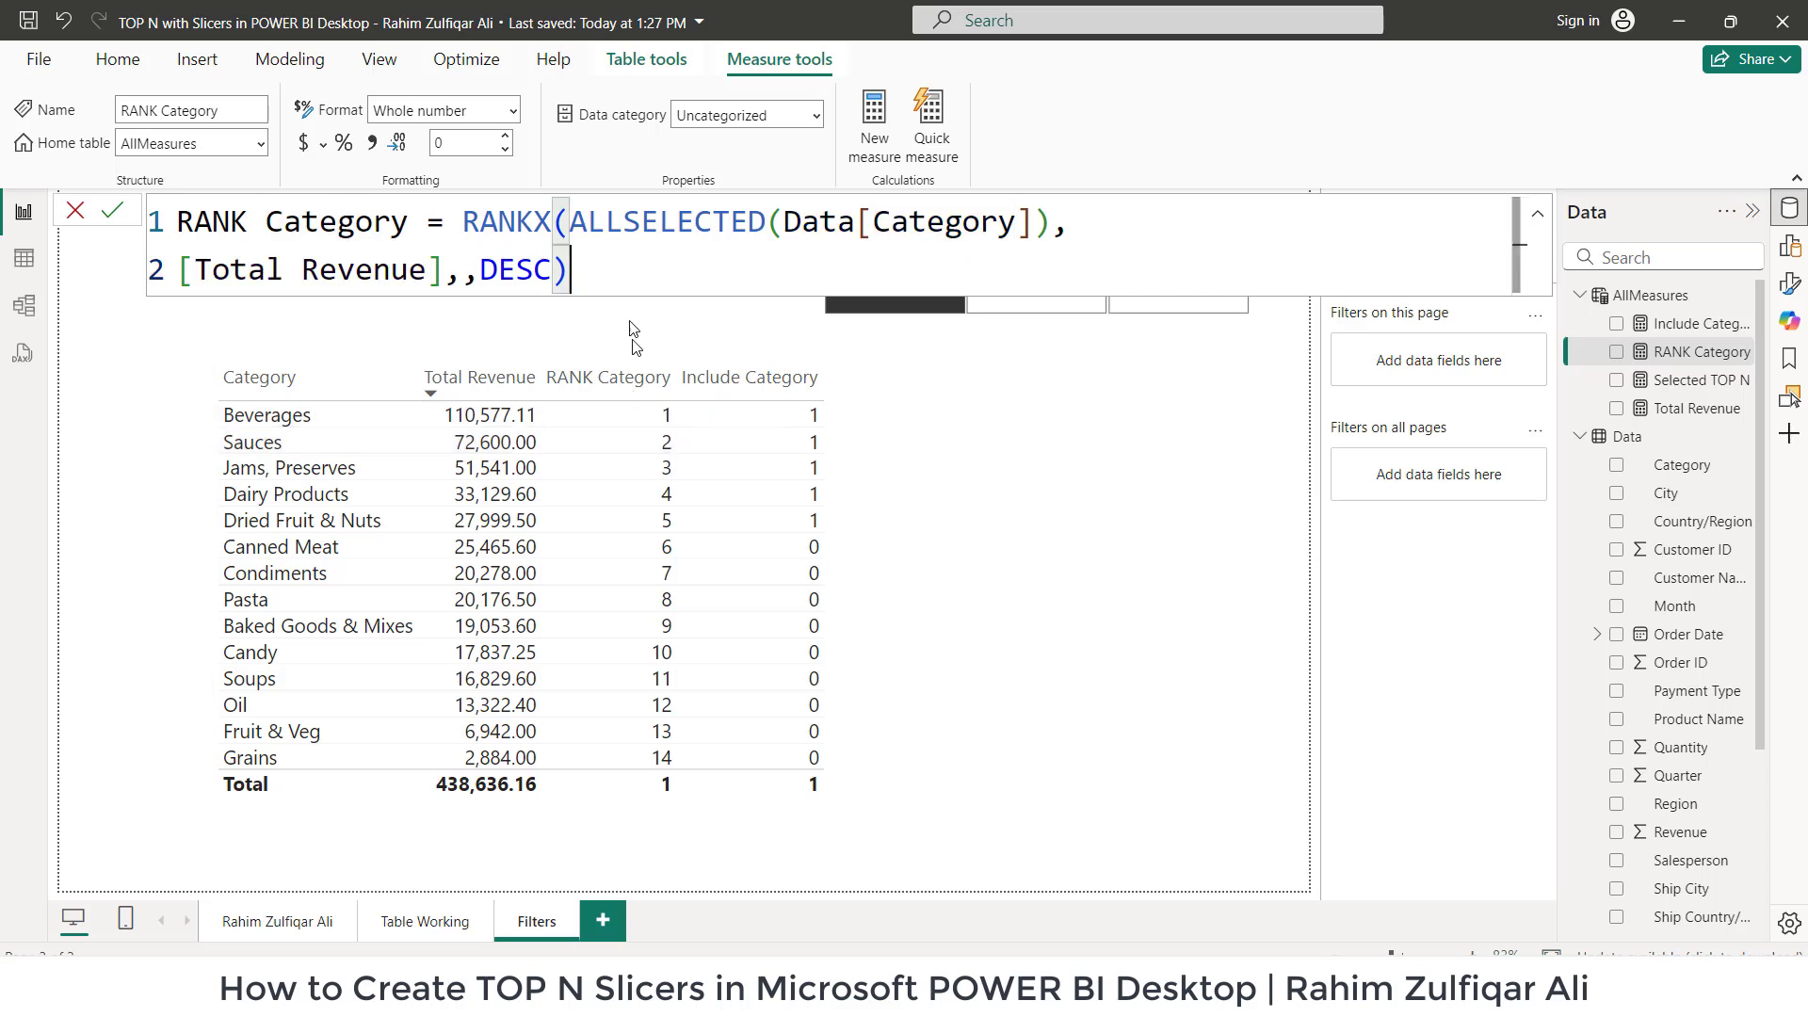
pyautogui.click(910, 226)
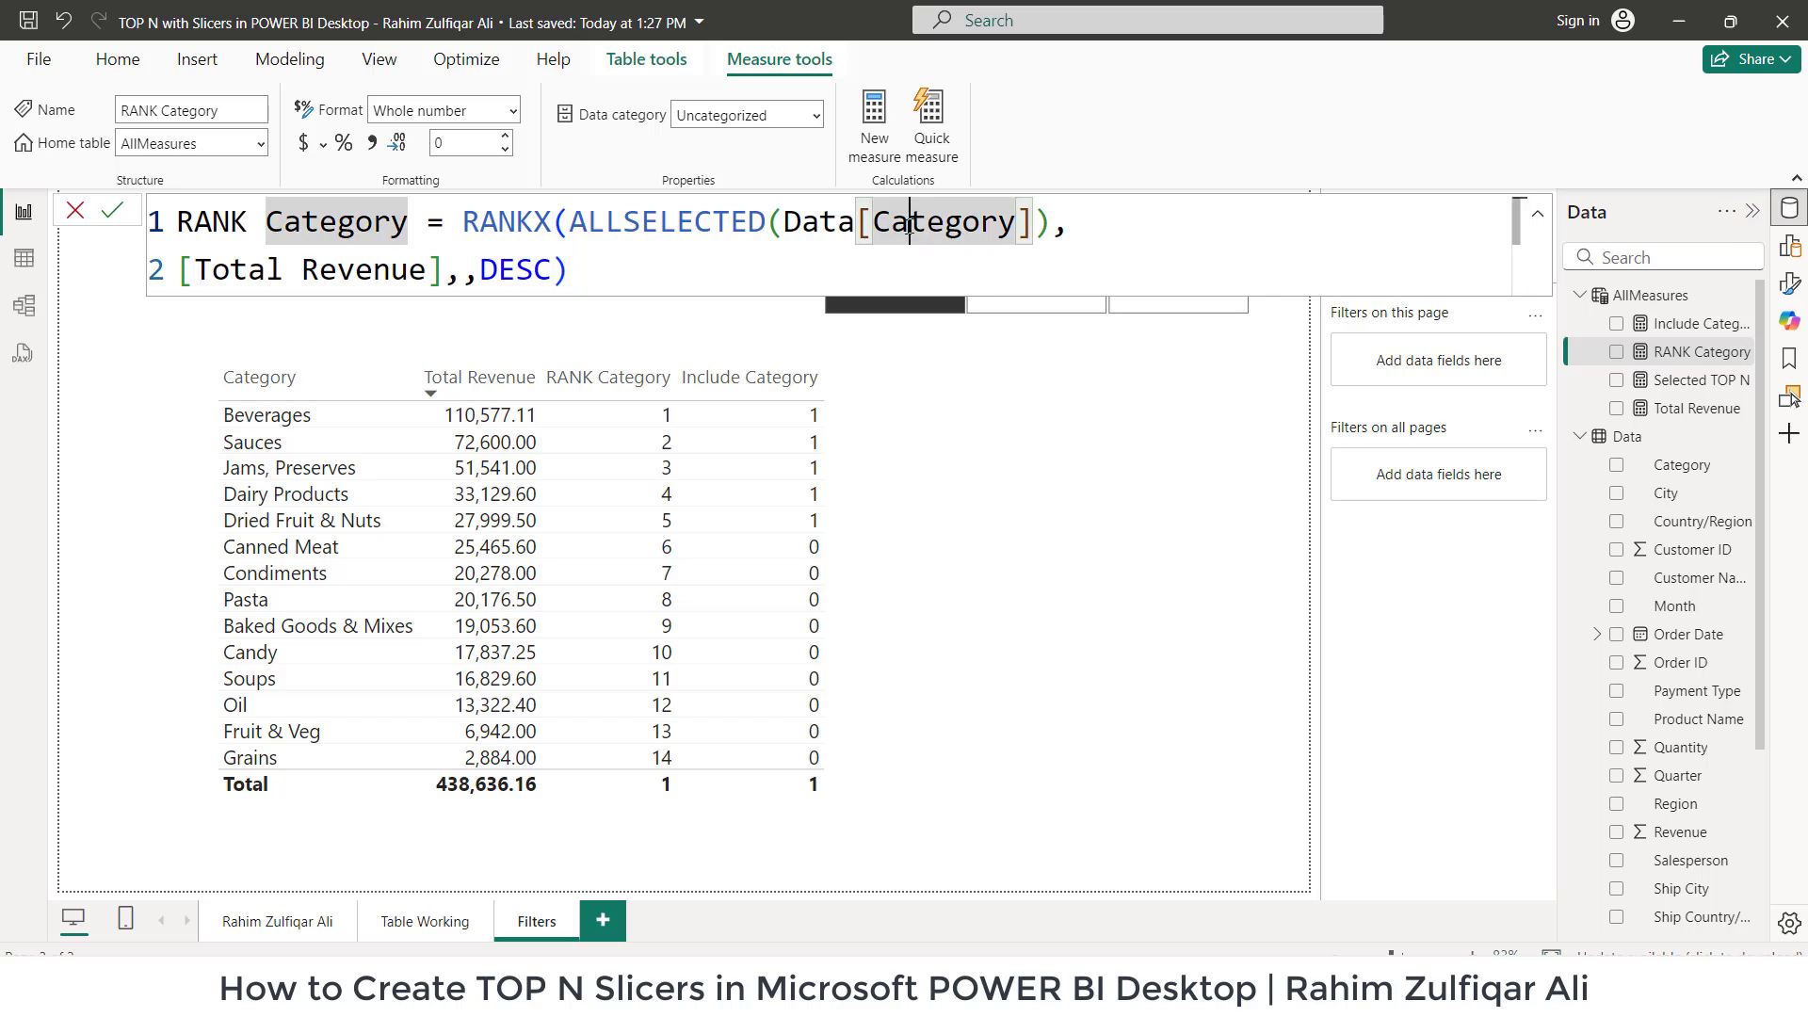
pyautogui.click(427, 273)
pyautogui.click(492, 270)
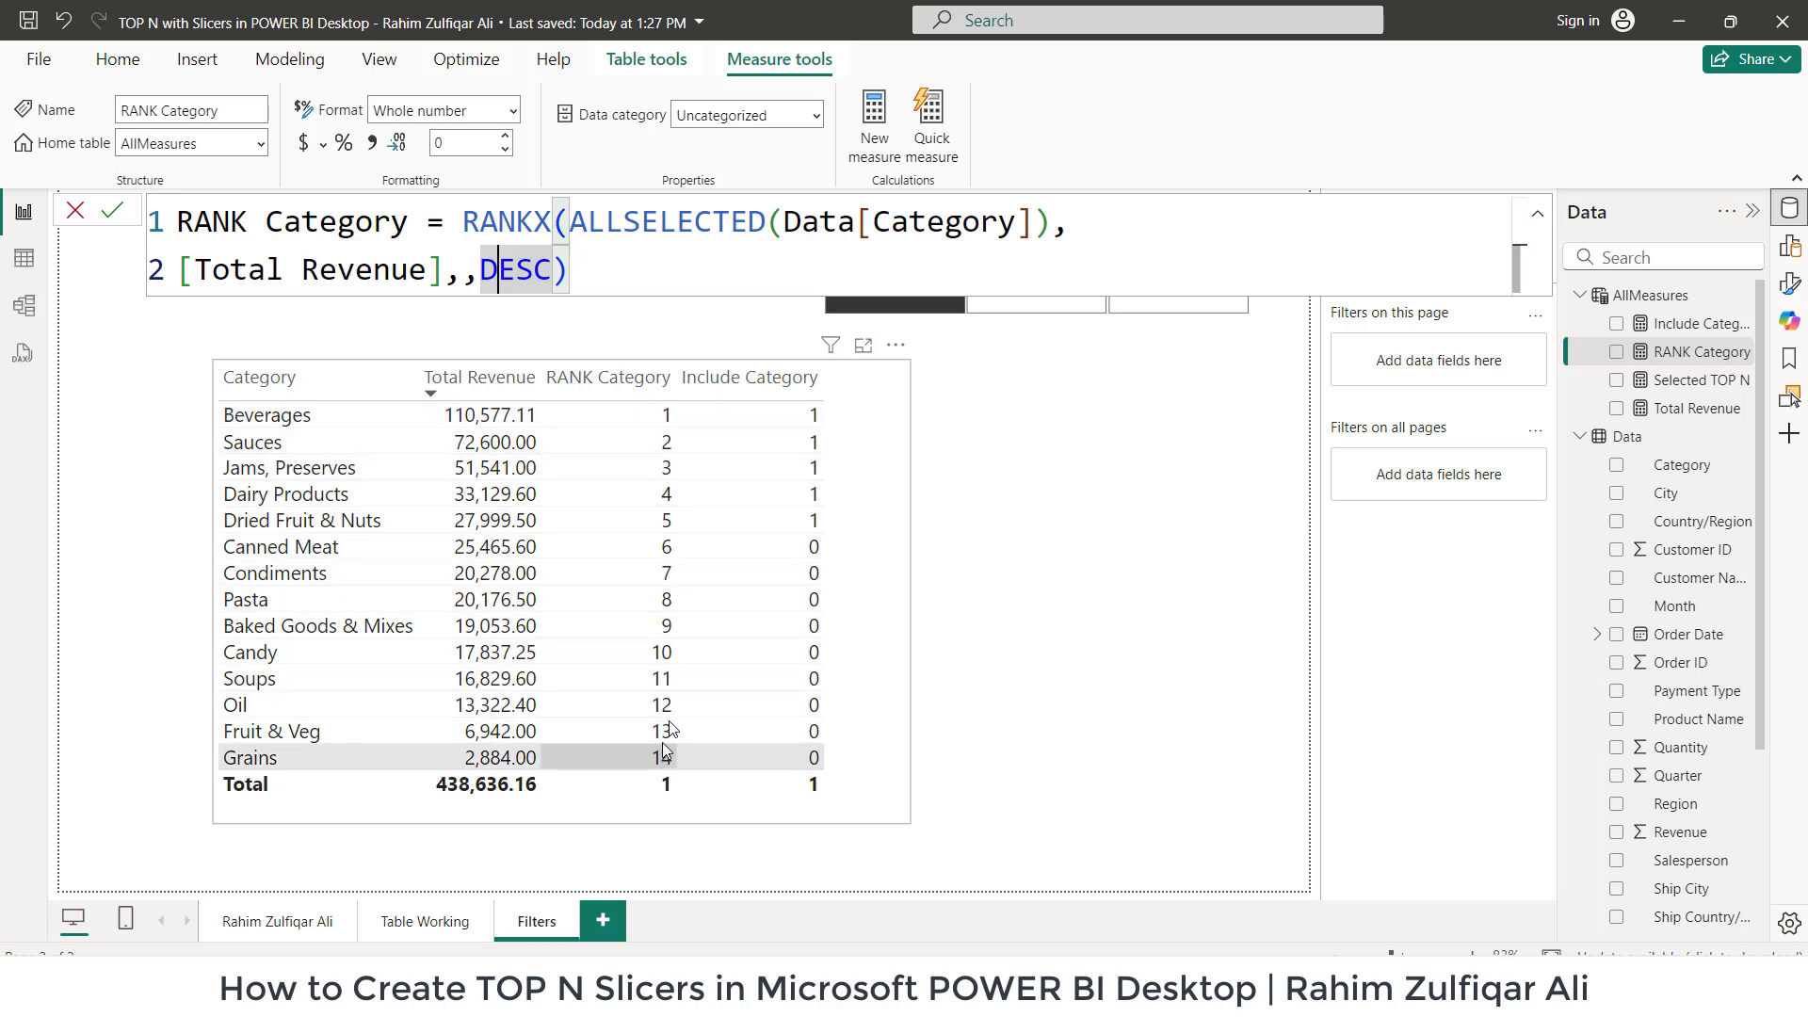
# - Open Include Category and step through IF([RANK Category] <= [Selected TOP N], 1, 0)
pyautogui.click(1679, 326)
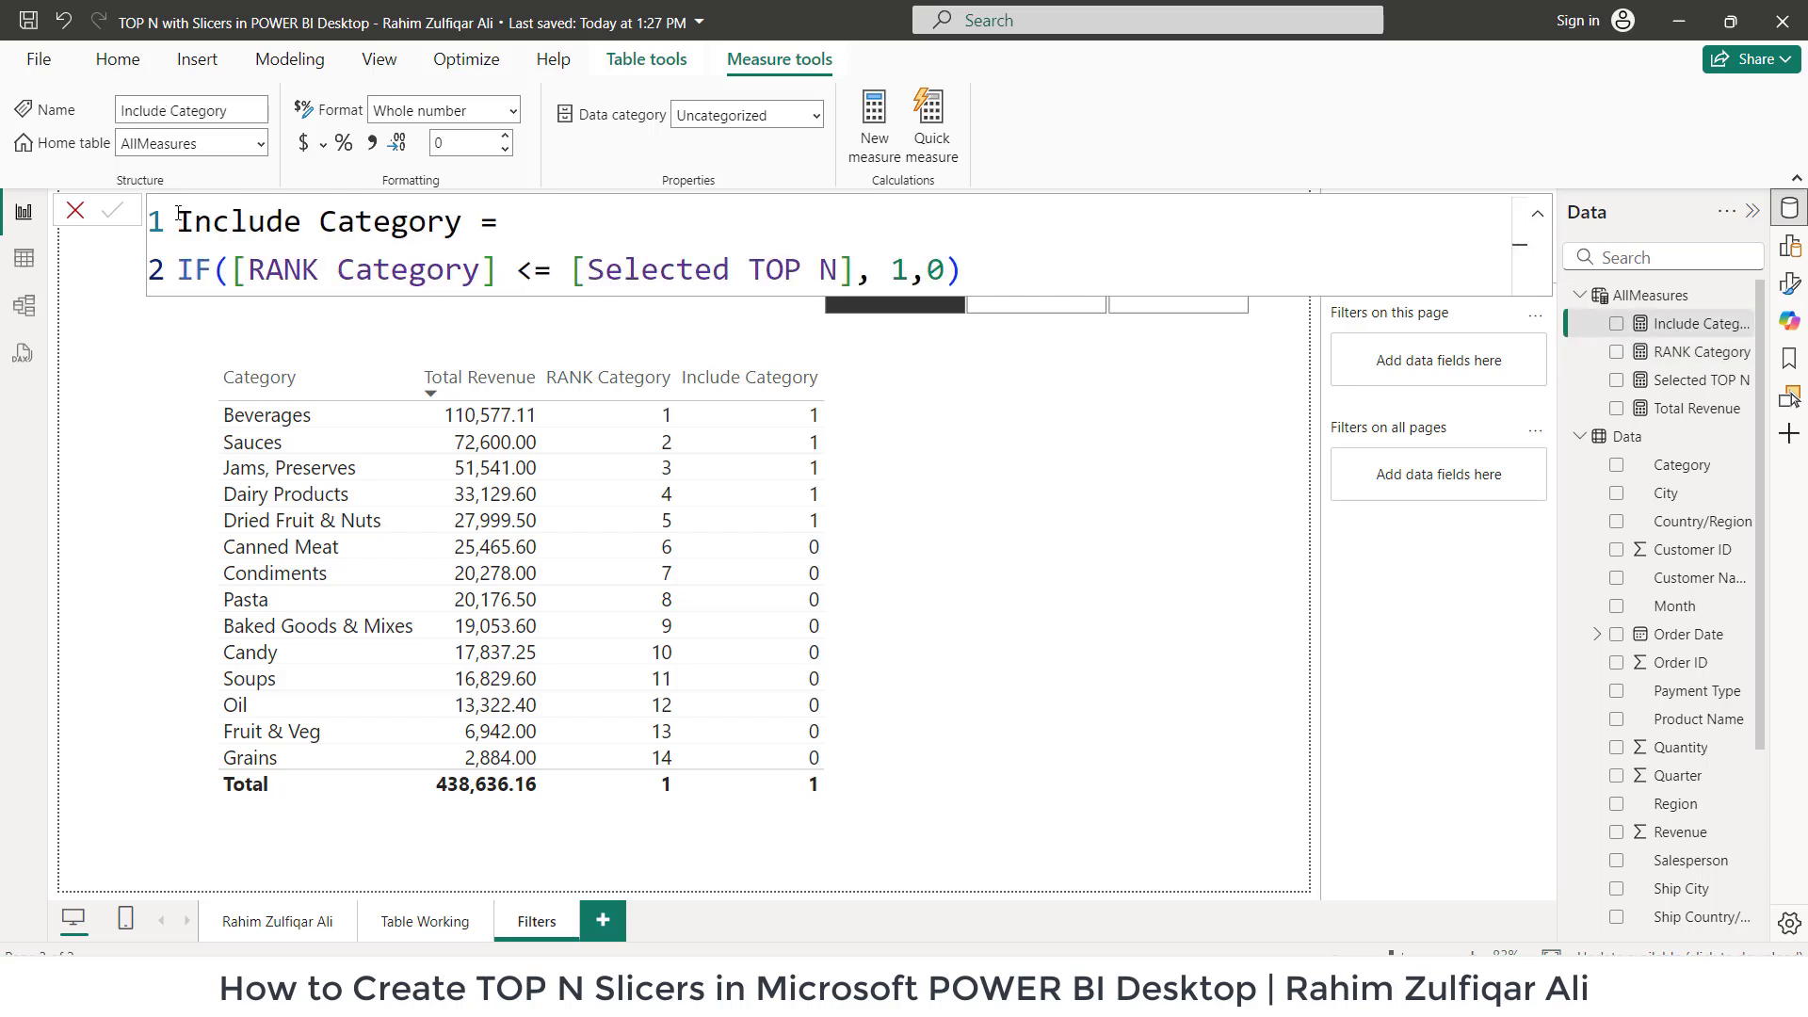
pyautogui.doubleClick(439, 221)
pyautogui.moveTo(443, 222); pyautogui.dragTo(860, 276)
pyautogui.click(213, 221)
pyautogui.click(277, 273)
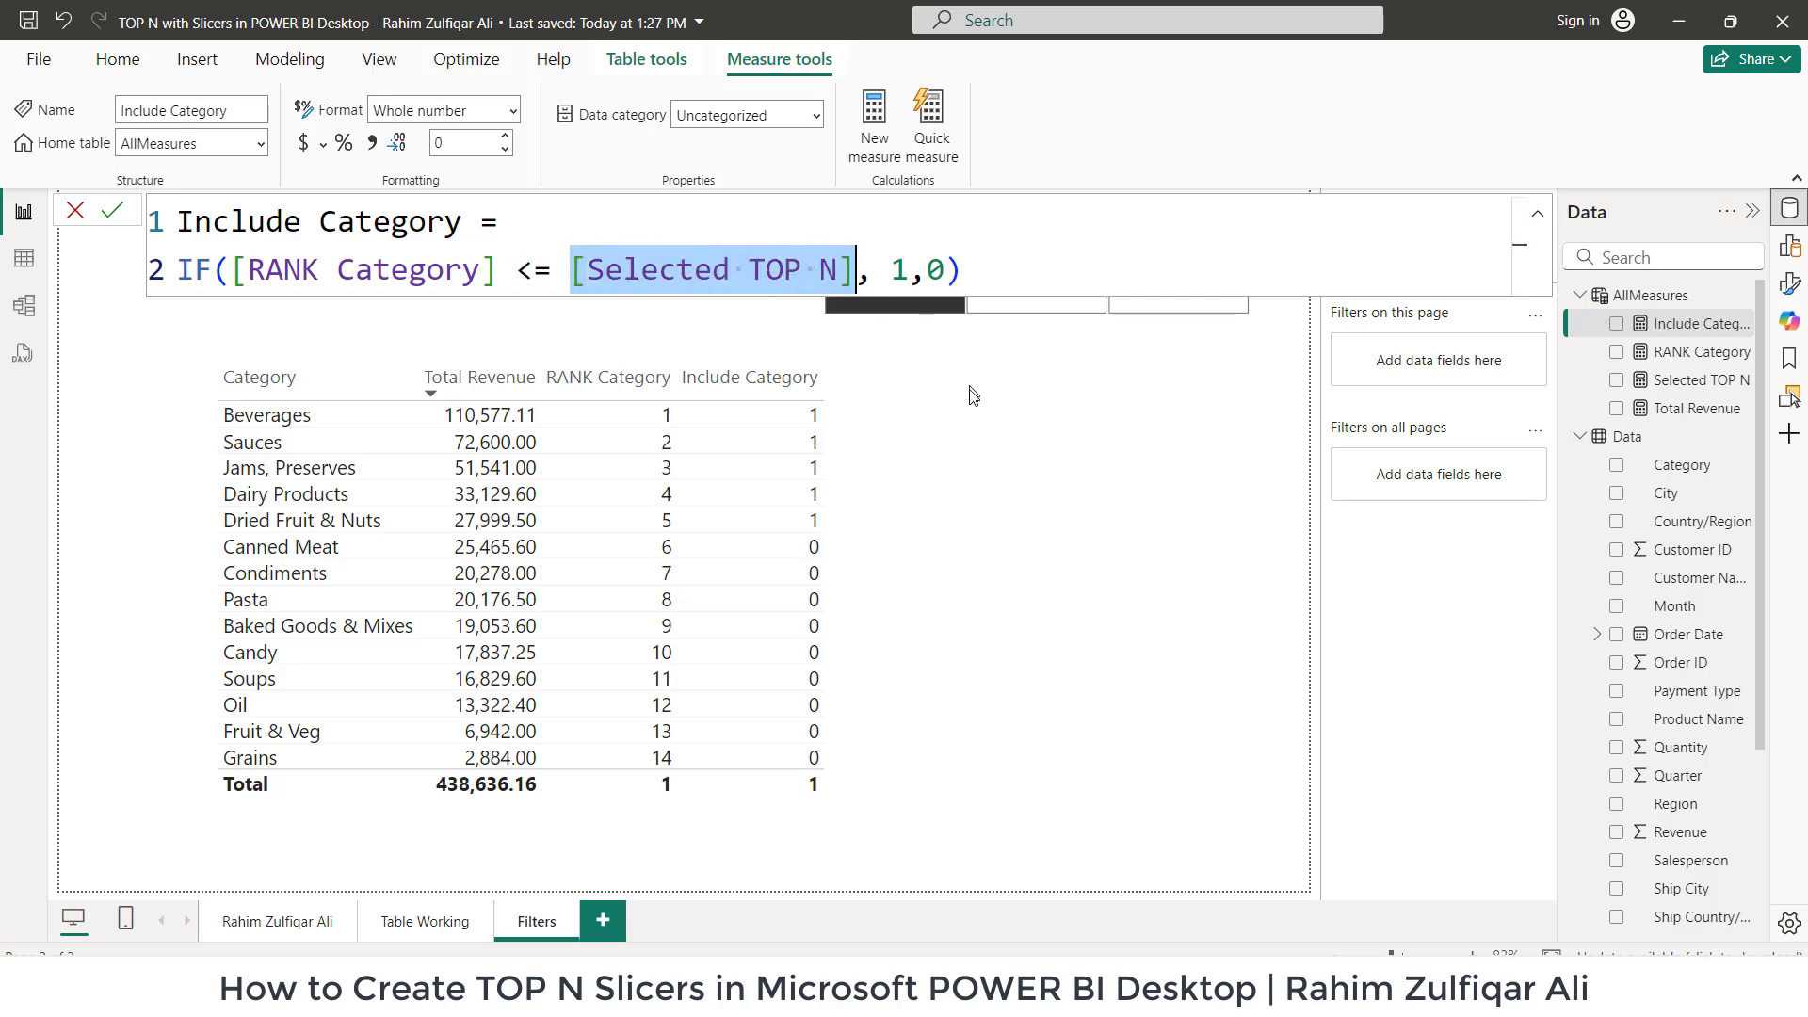
pyautogui.click(893, 271)
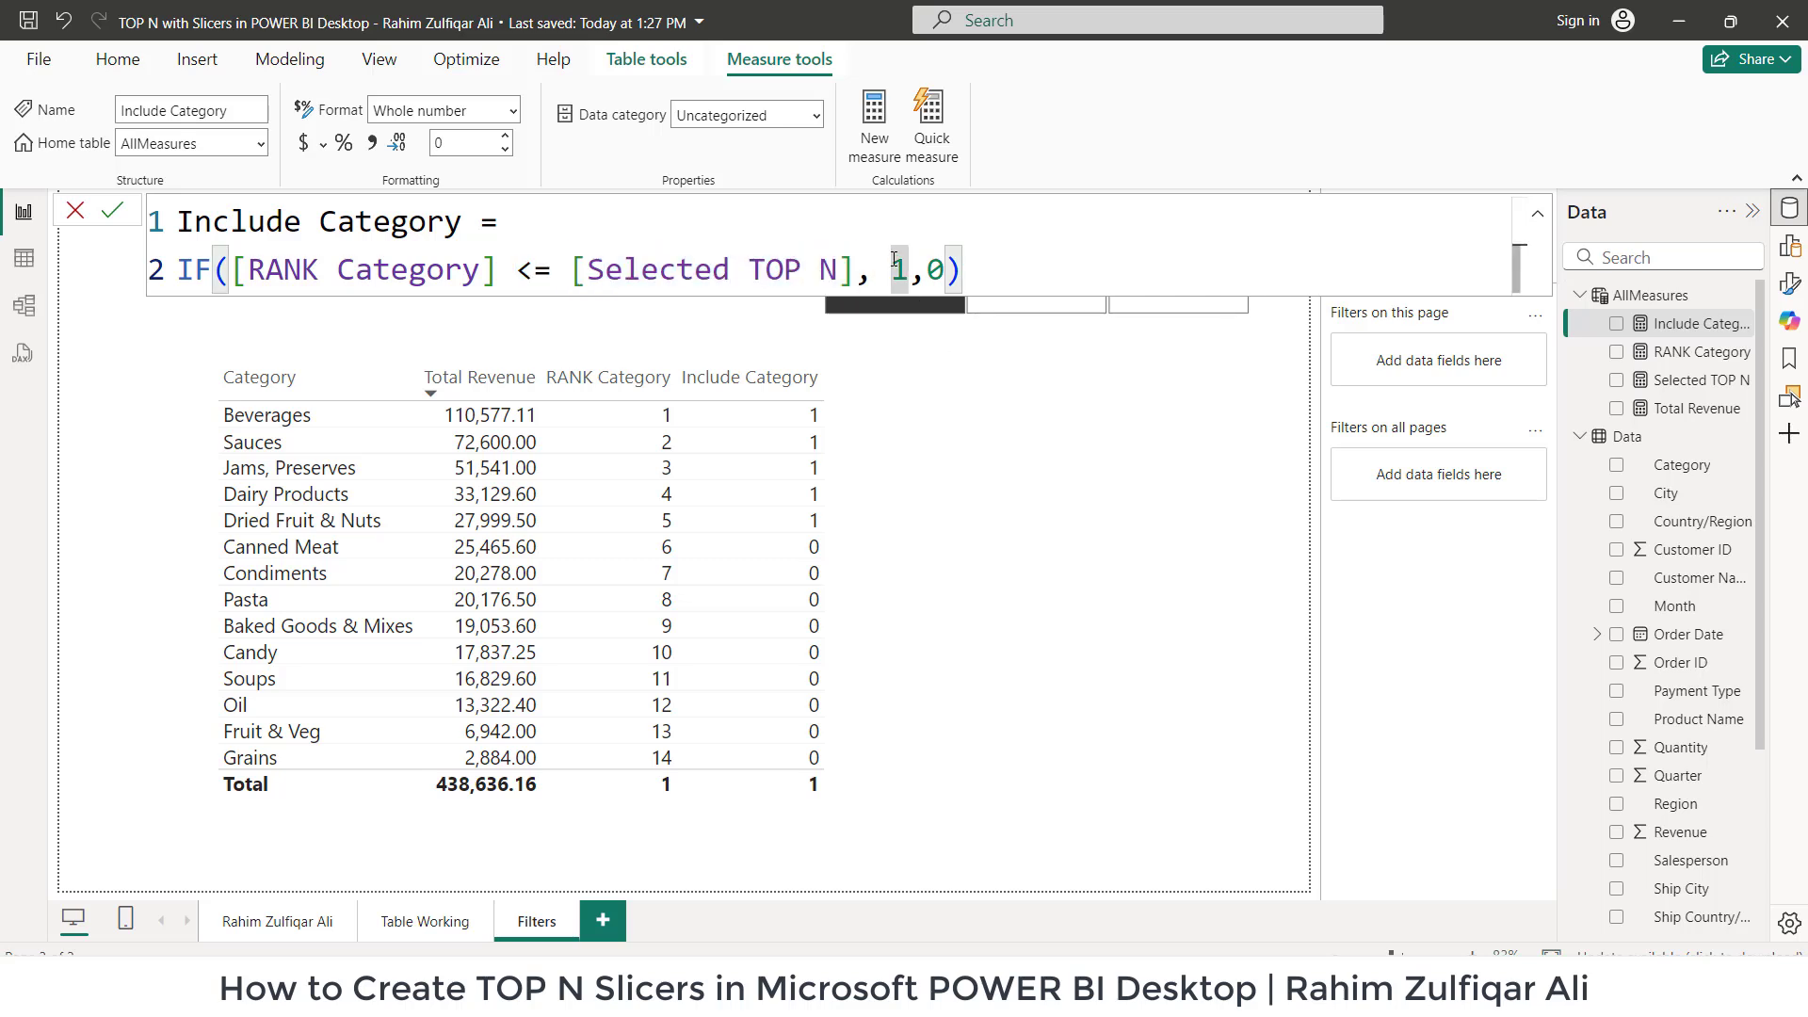
pyautogui.doubleClick(897, 271)
pyautogui.click(933, 272)
# - Reselect TOP N 5, revisit Include Category's [RANK Category] and 1 result, then close the formula
pyautogui.click(1234, 499)
pyautogui.click(890, 299)
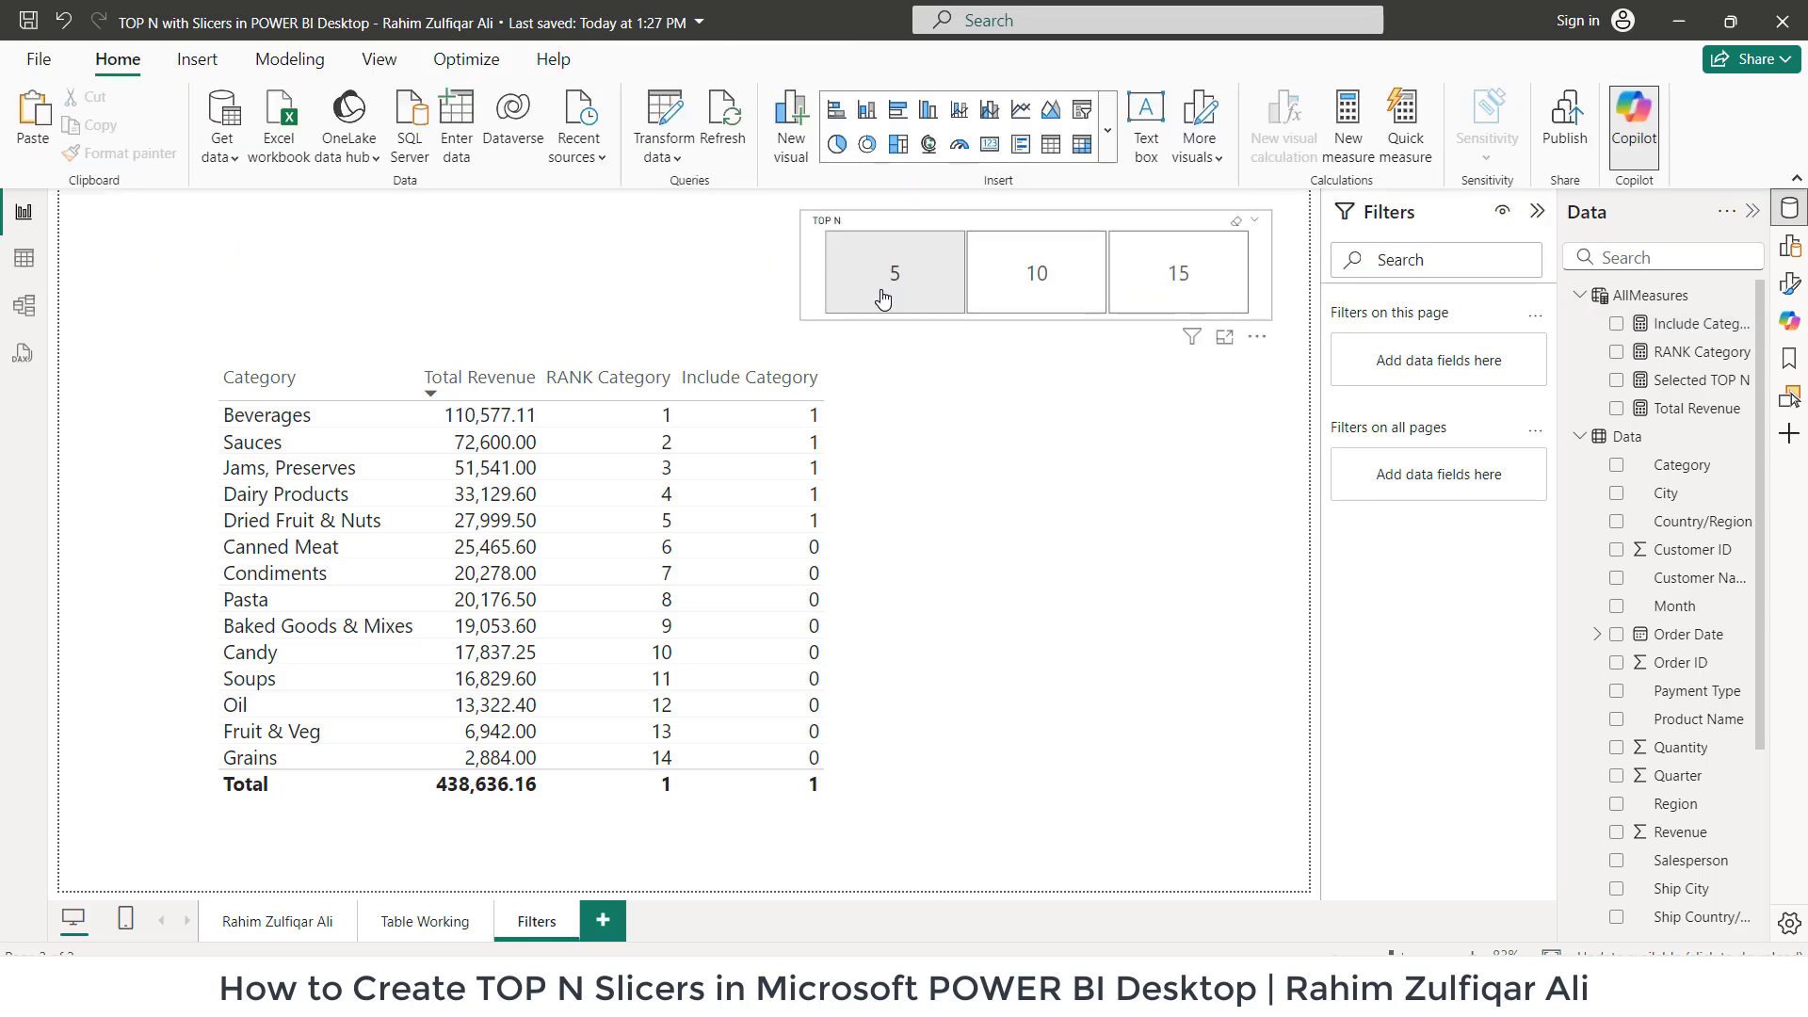
pyautogui.click(916, 273)
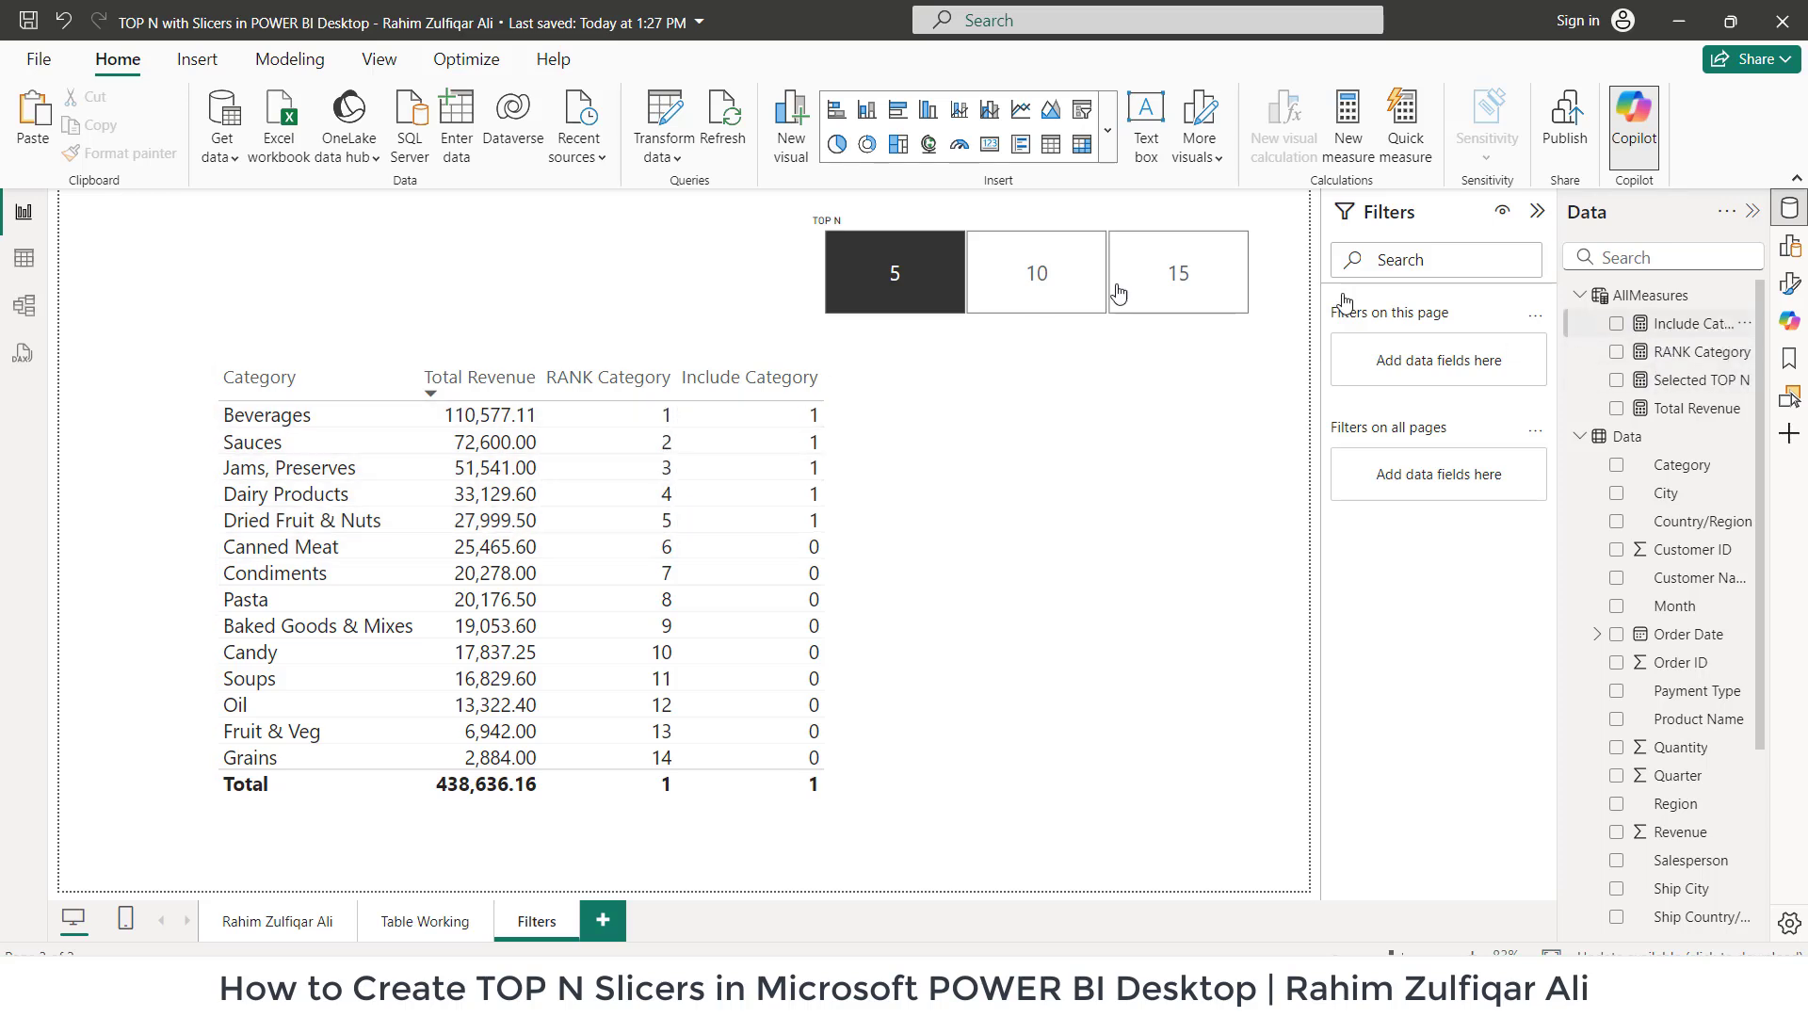
pyautogui.click(1693, 323)
pyautogui.moveTo(233, 278); pyautogui.dragTo(550, 272)
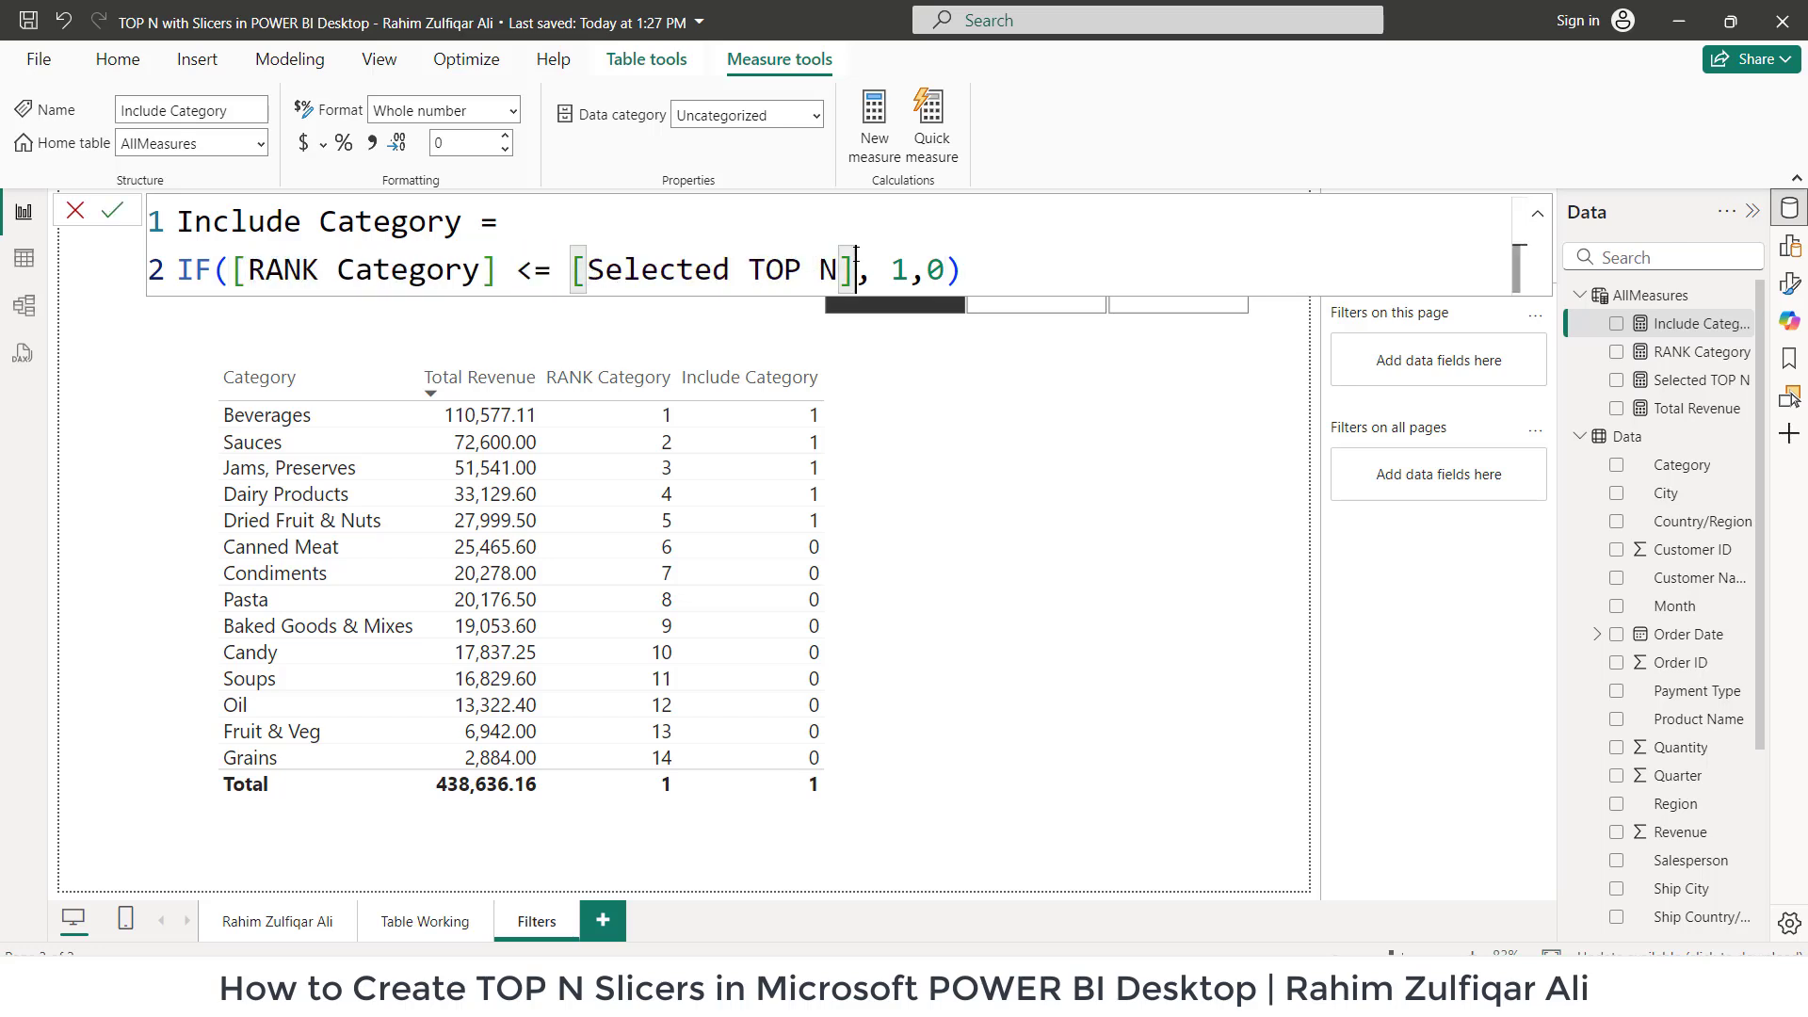
pyautogui.click(911, 270)
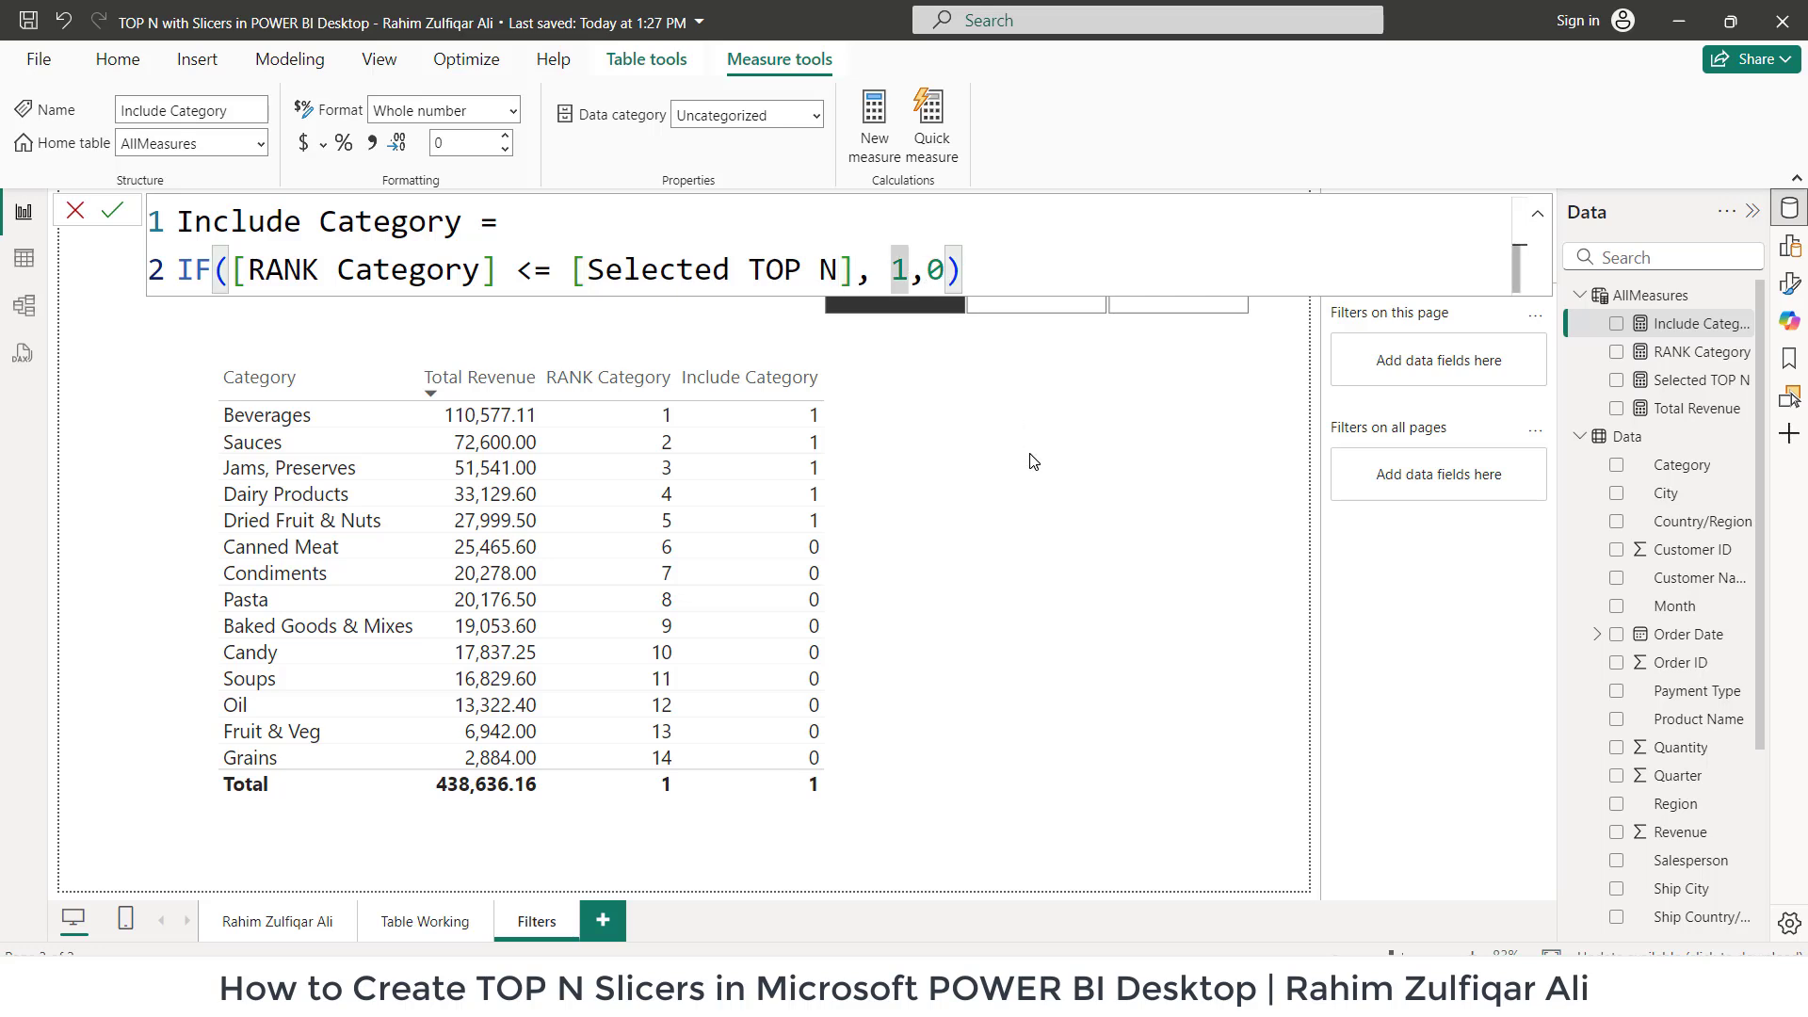
pyautogui.click(1036, 461)
# - Set TOP N to 10, 15, 5, 10, 15 and 5 while watching Include Category, then go to Table Working
pyautogui.click(1044, 281)
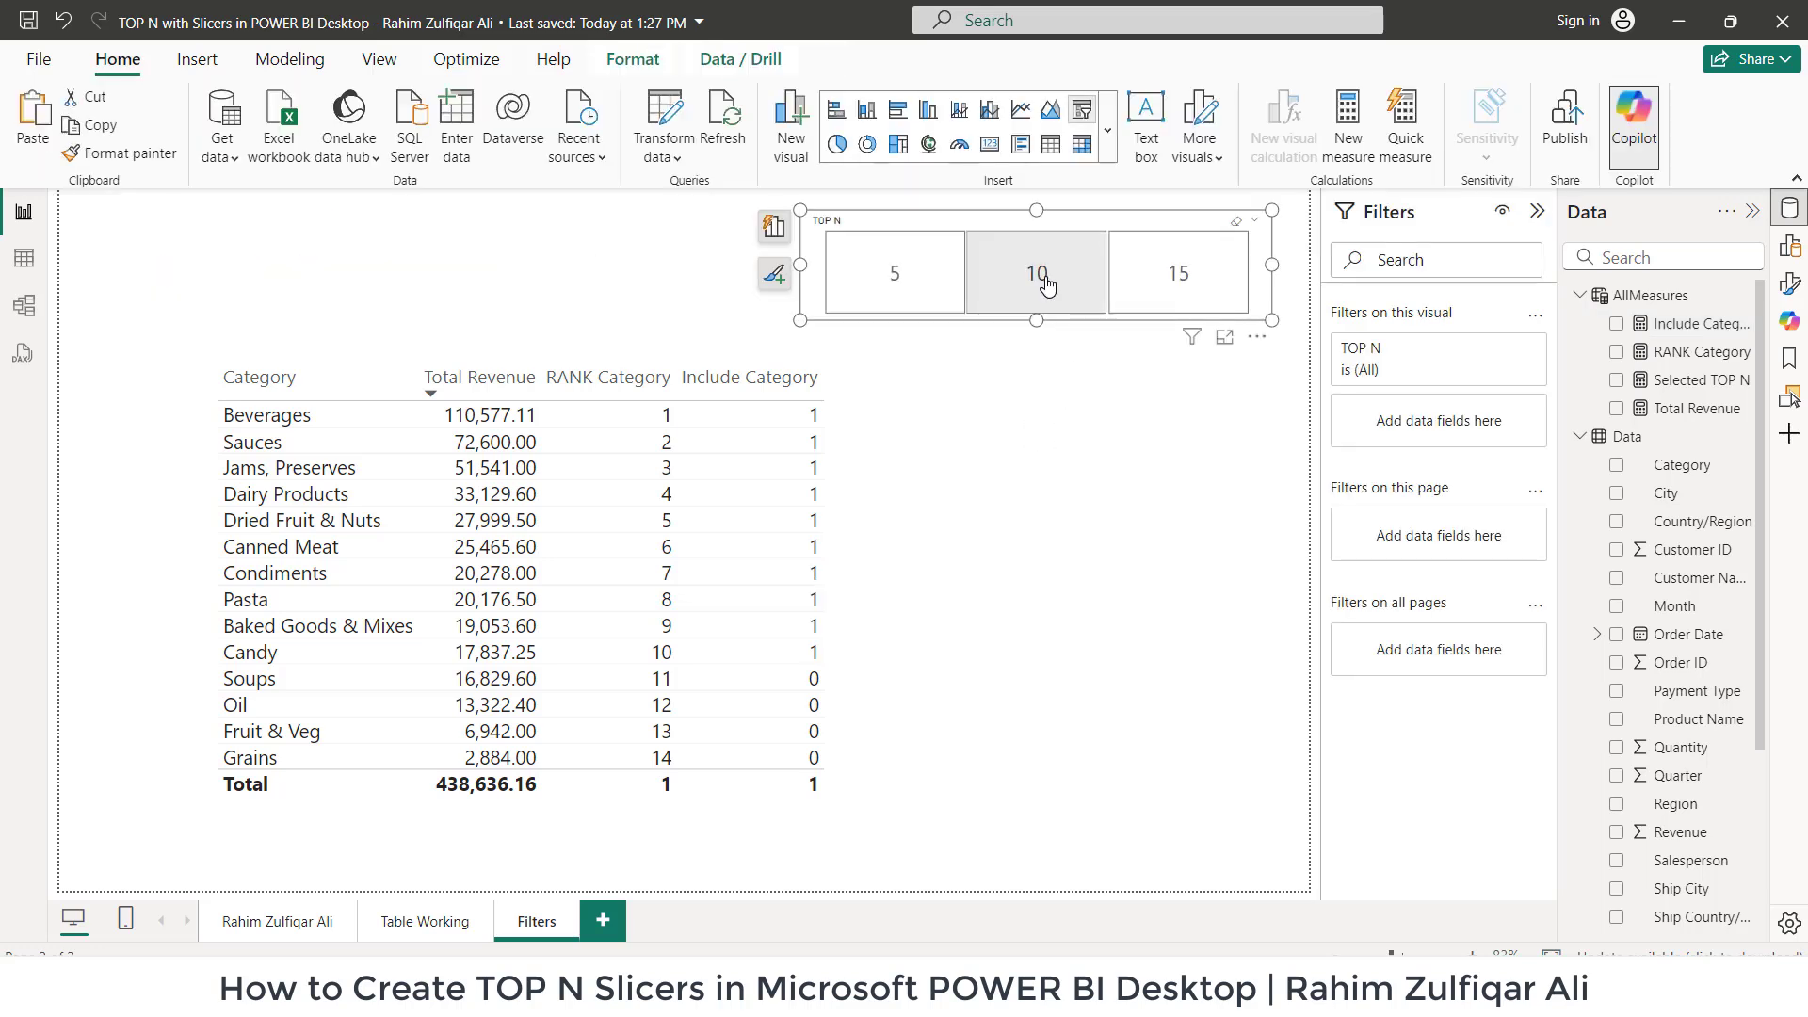
pyautogui.click(1045, 281)
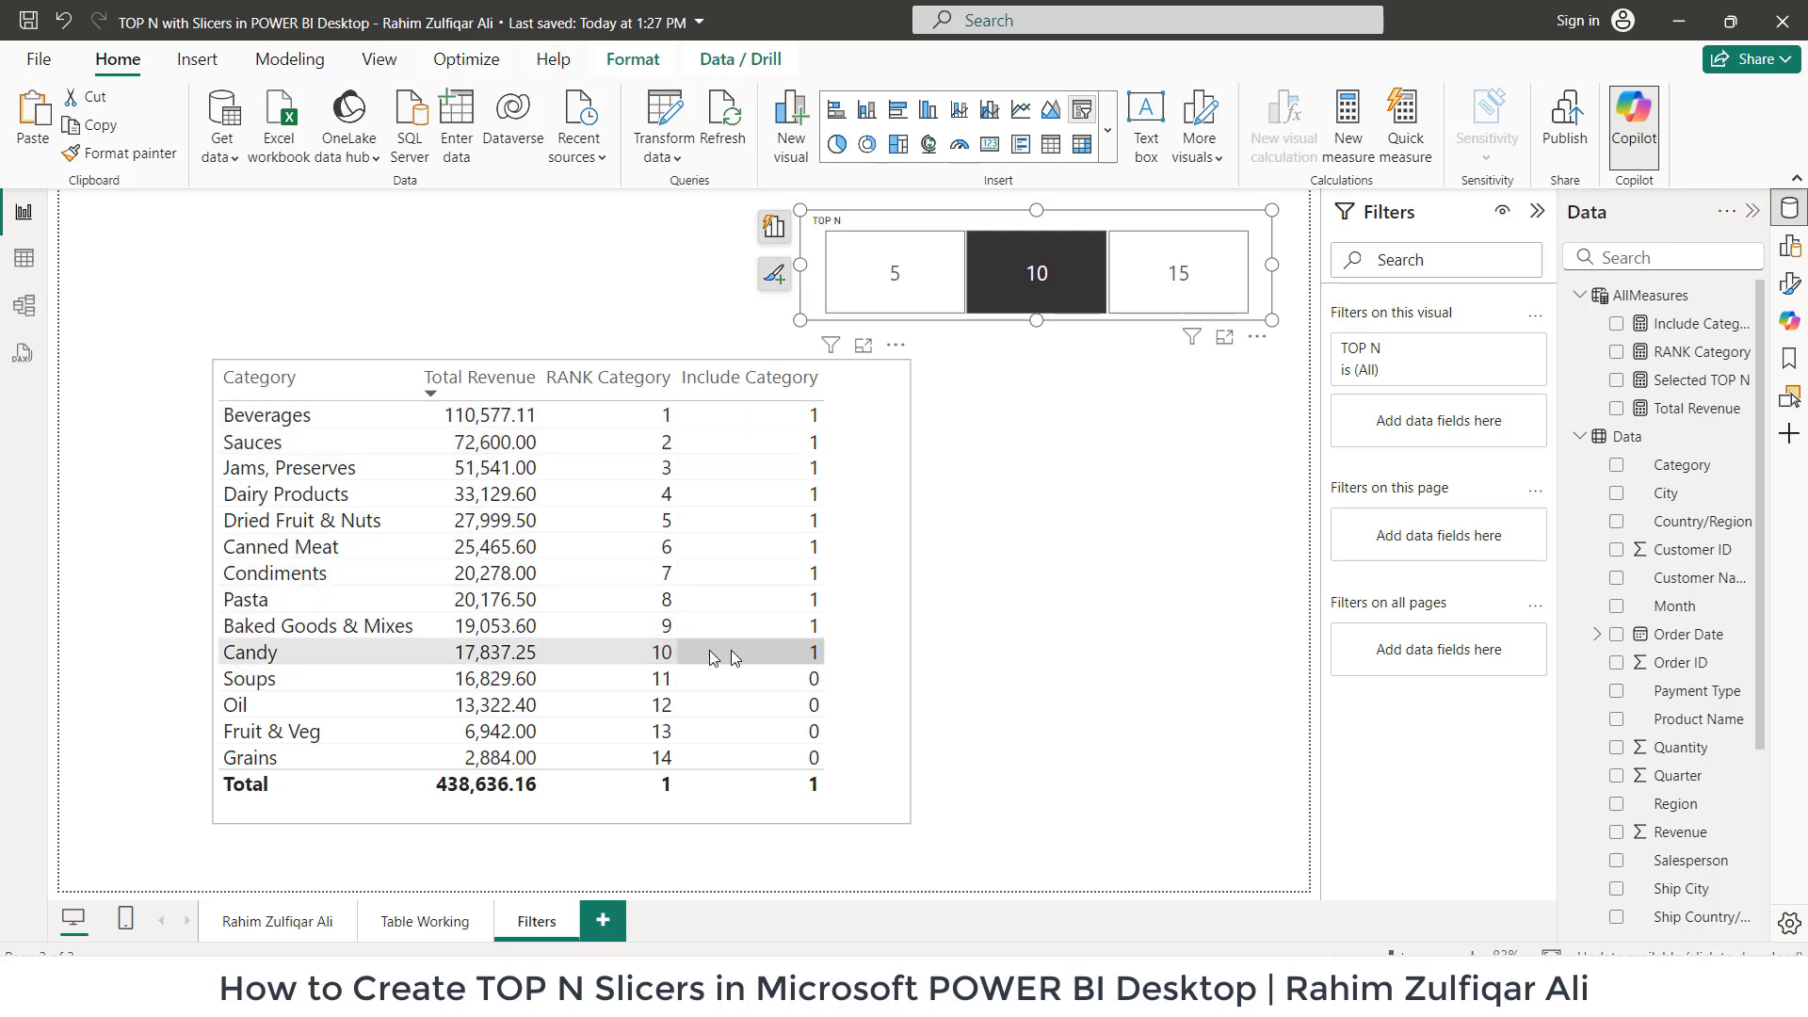
pyautogui.click(1166, 267)
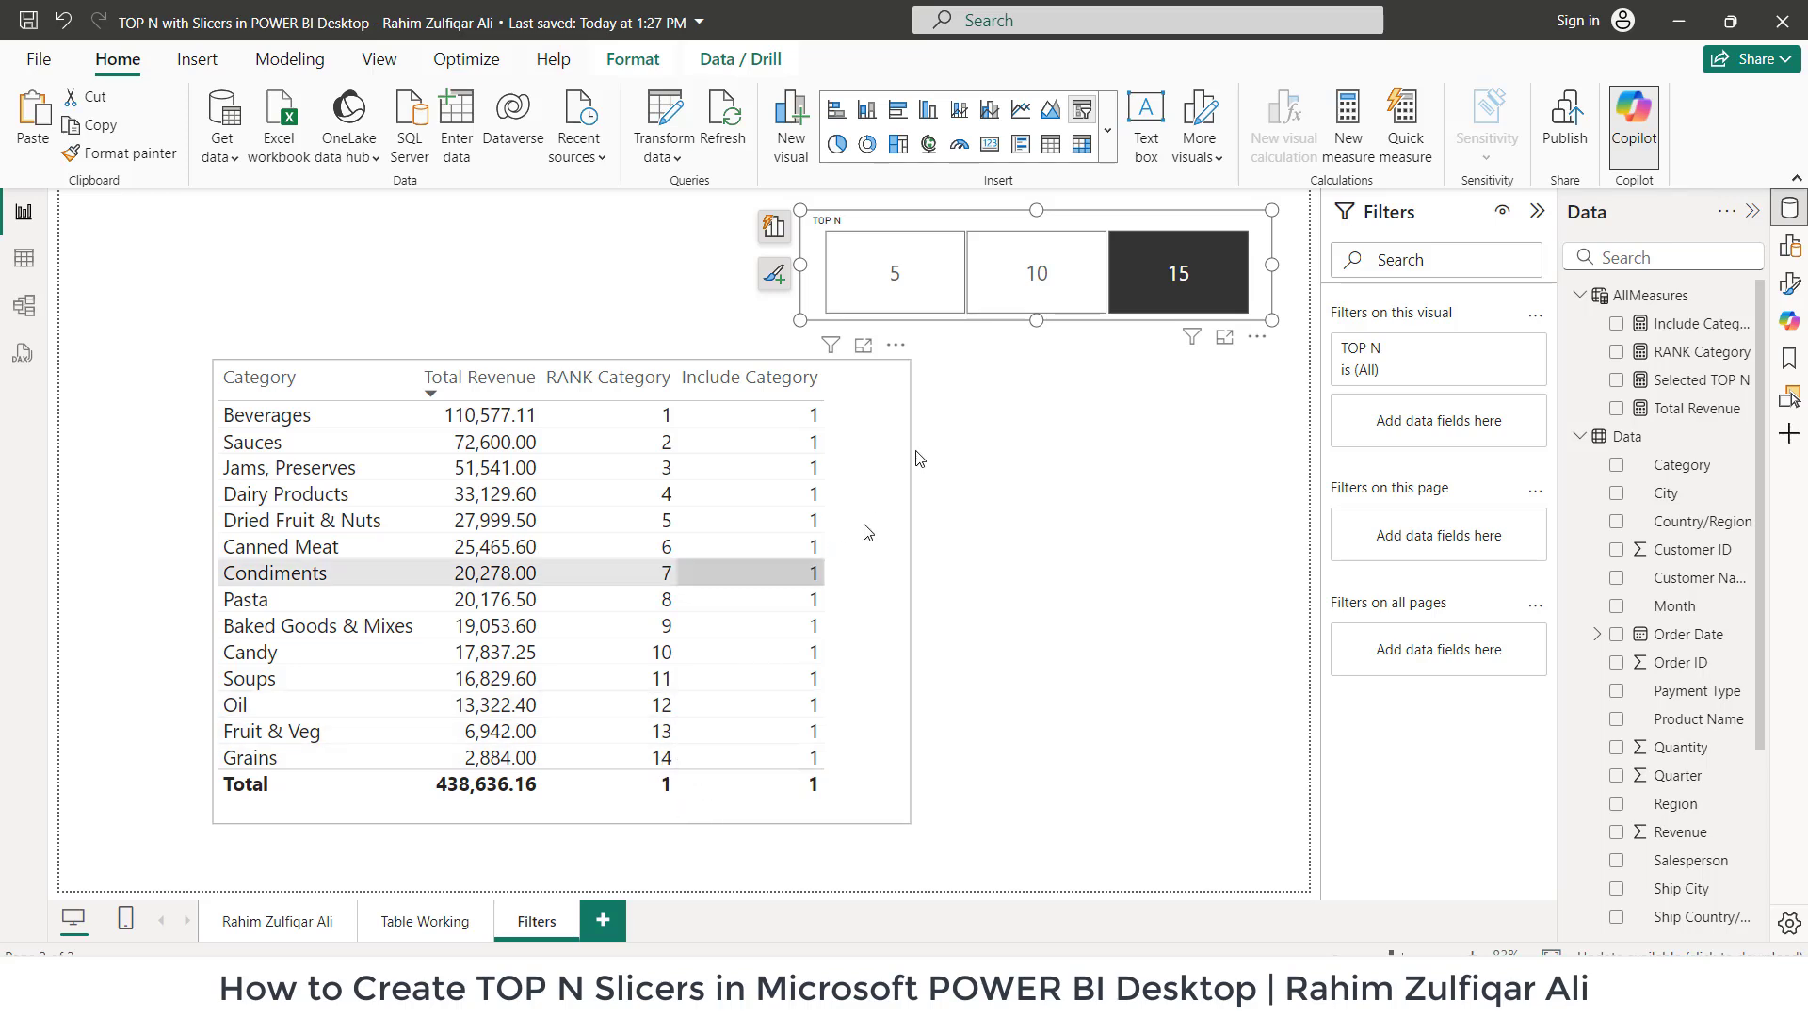
pyautogui.click(905, 272)
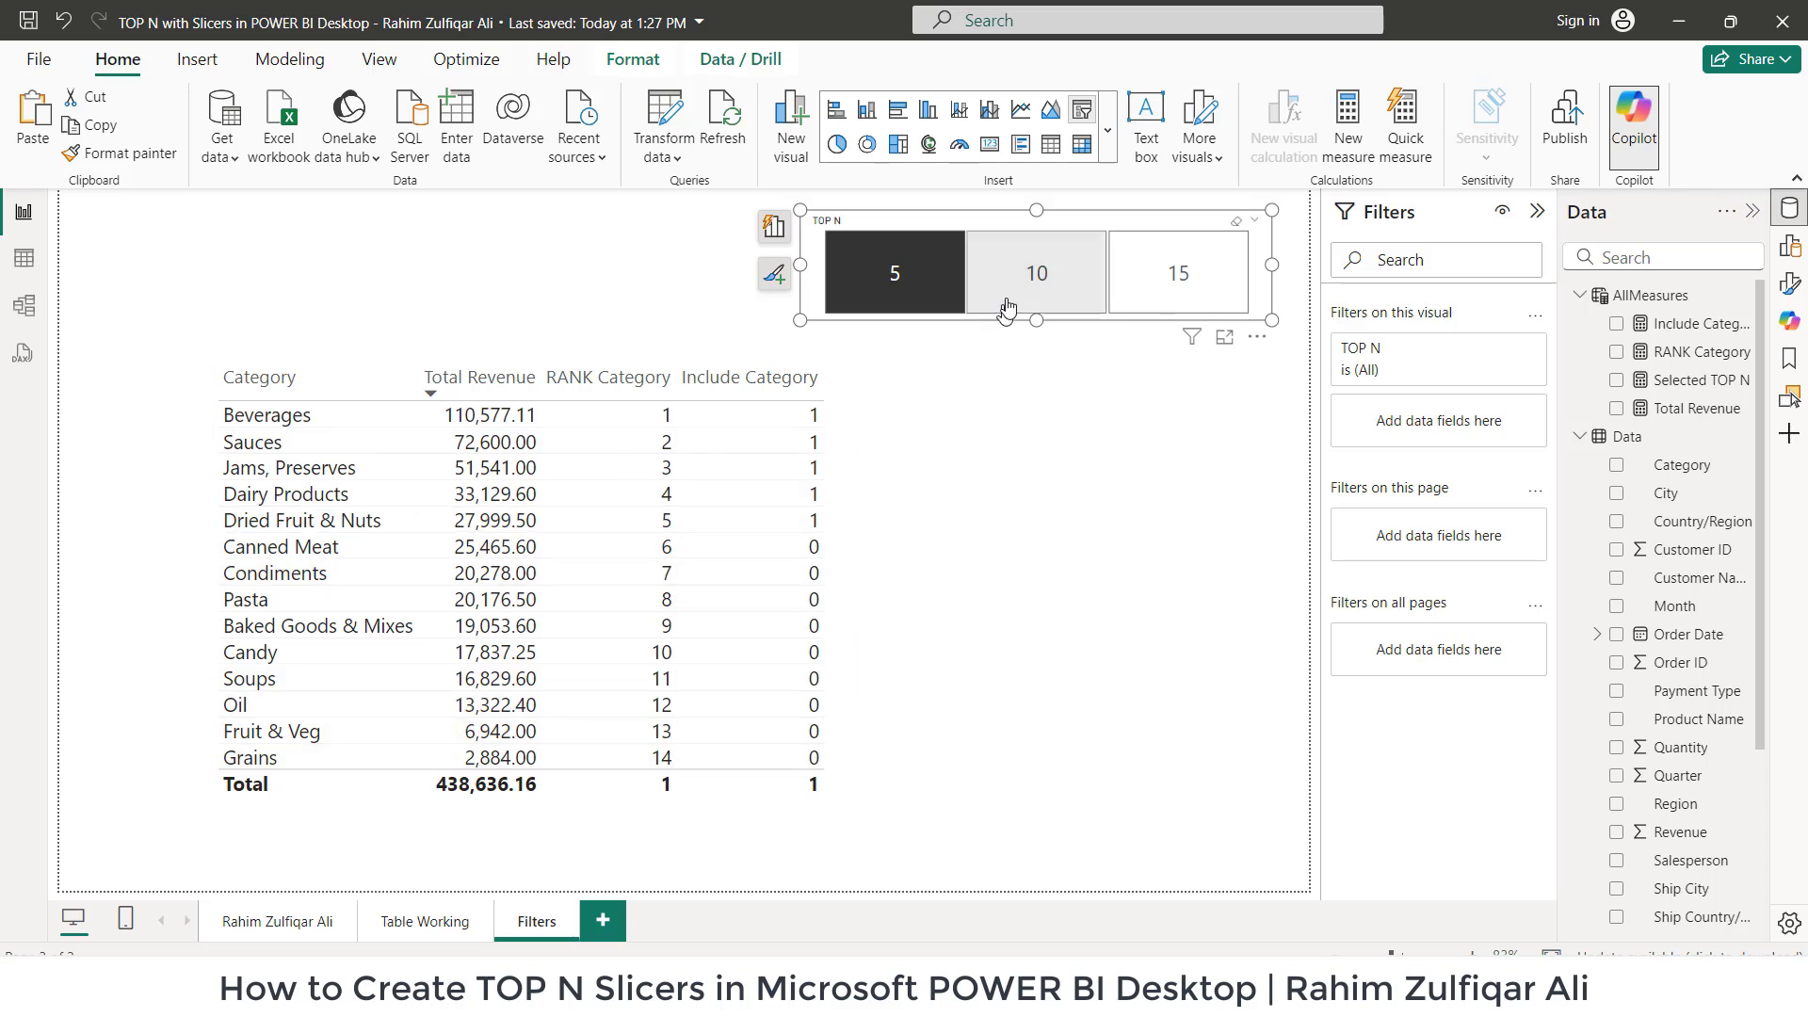
pyautogui.click(1036, 282)
pyautogui.click(1179, 276)
pyautogui.click(914, 287)
pyautogui.click(424, 922)
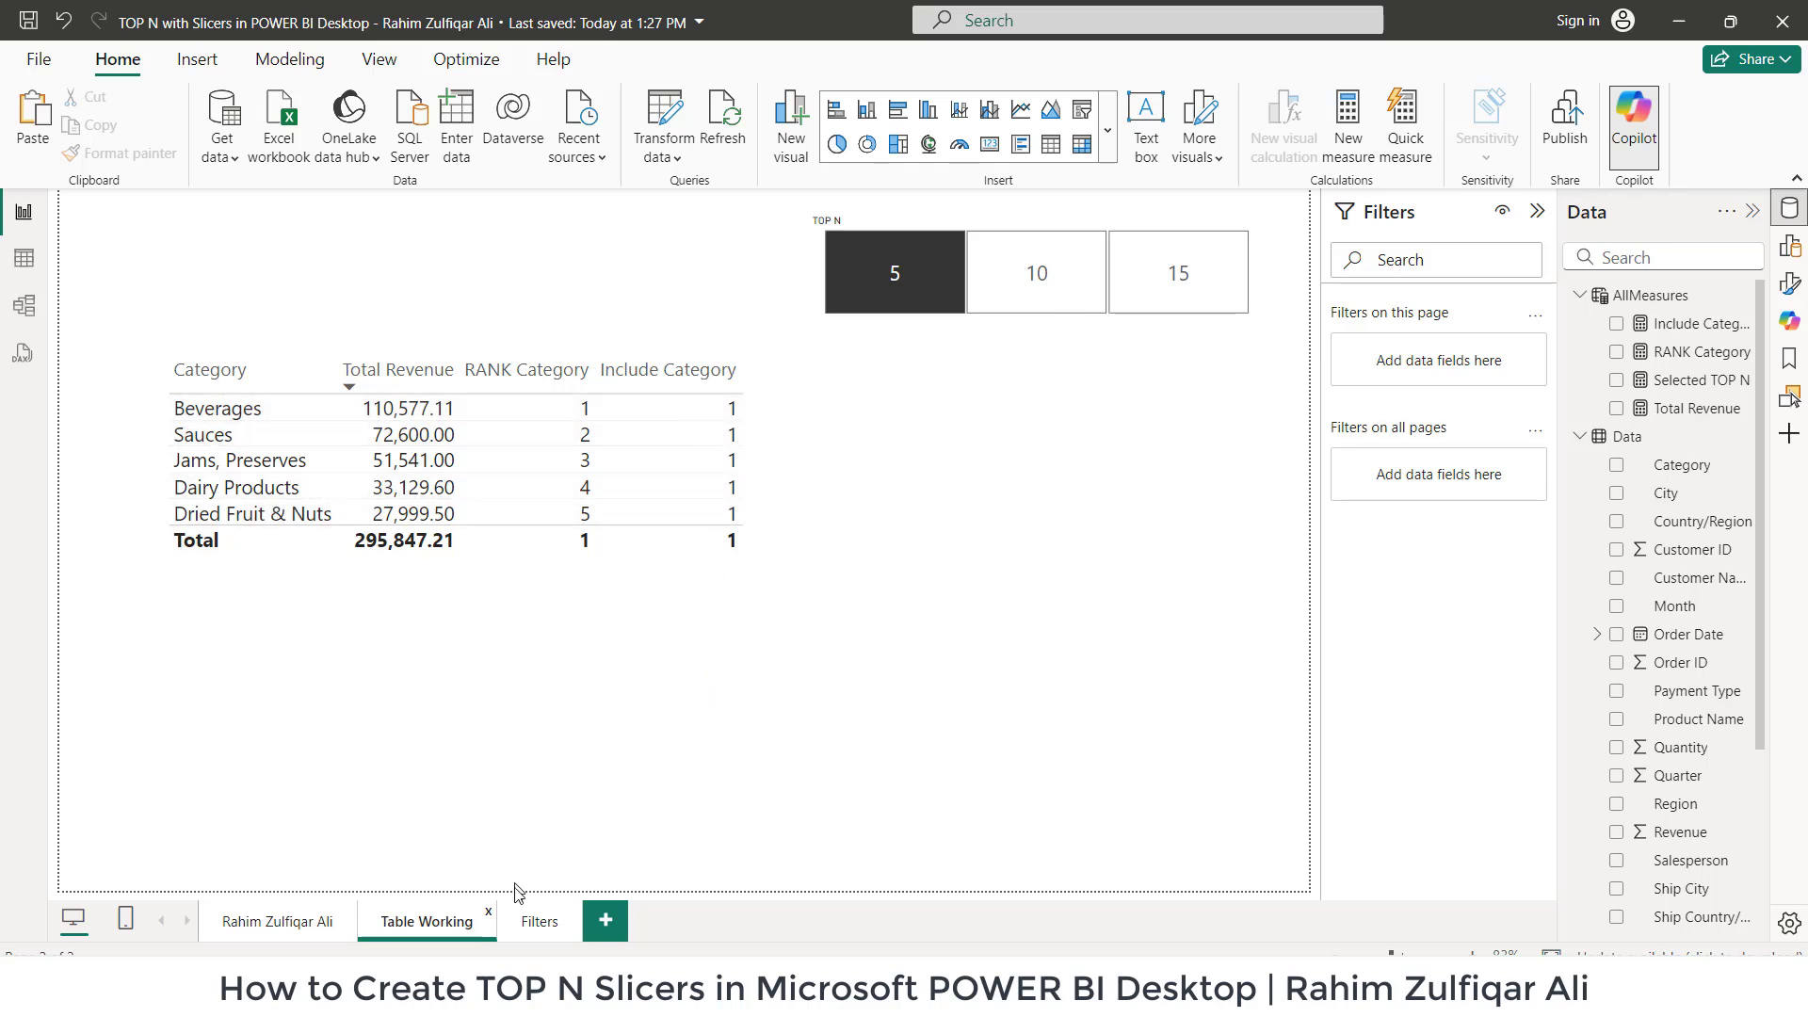
# - On Table Working, set TOP N to 10, 15, 10 and 5, then select the table to view its filters
pyautogui.click(523, 928)
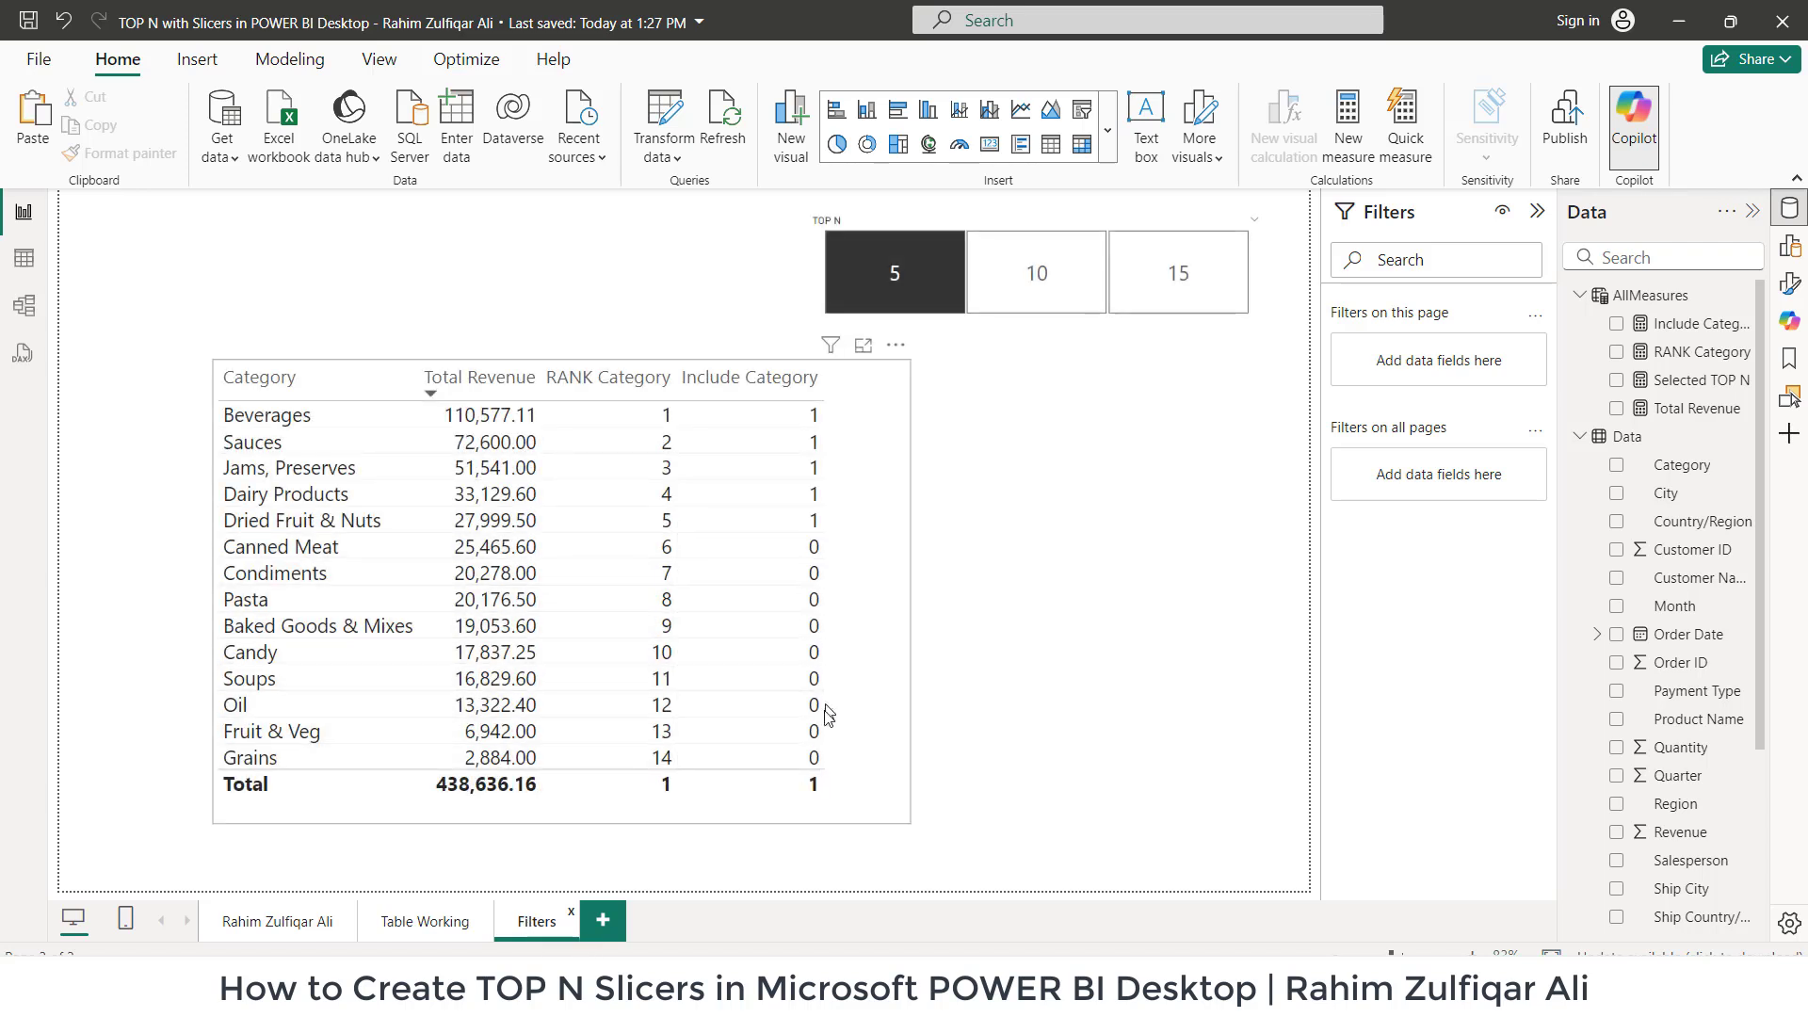
pyautogui.click(399, 928)
pyautogui.click(1058, 274)
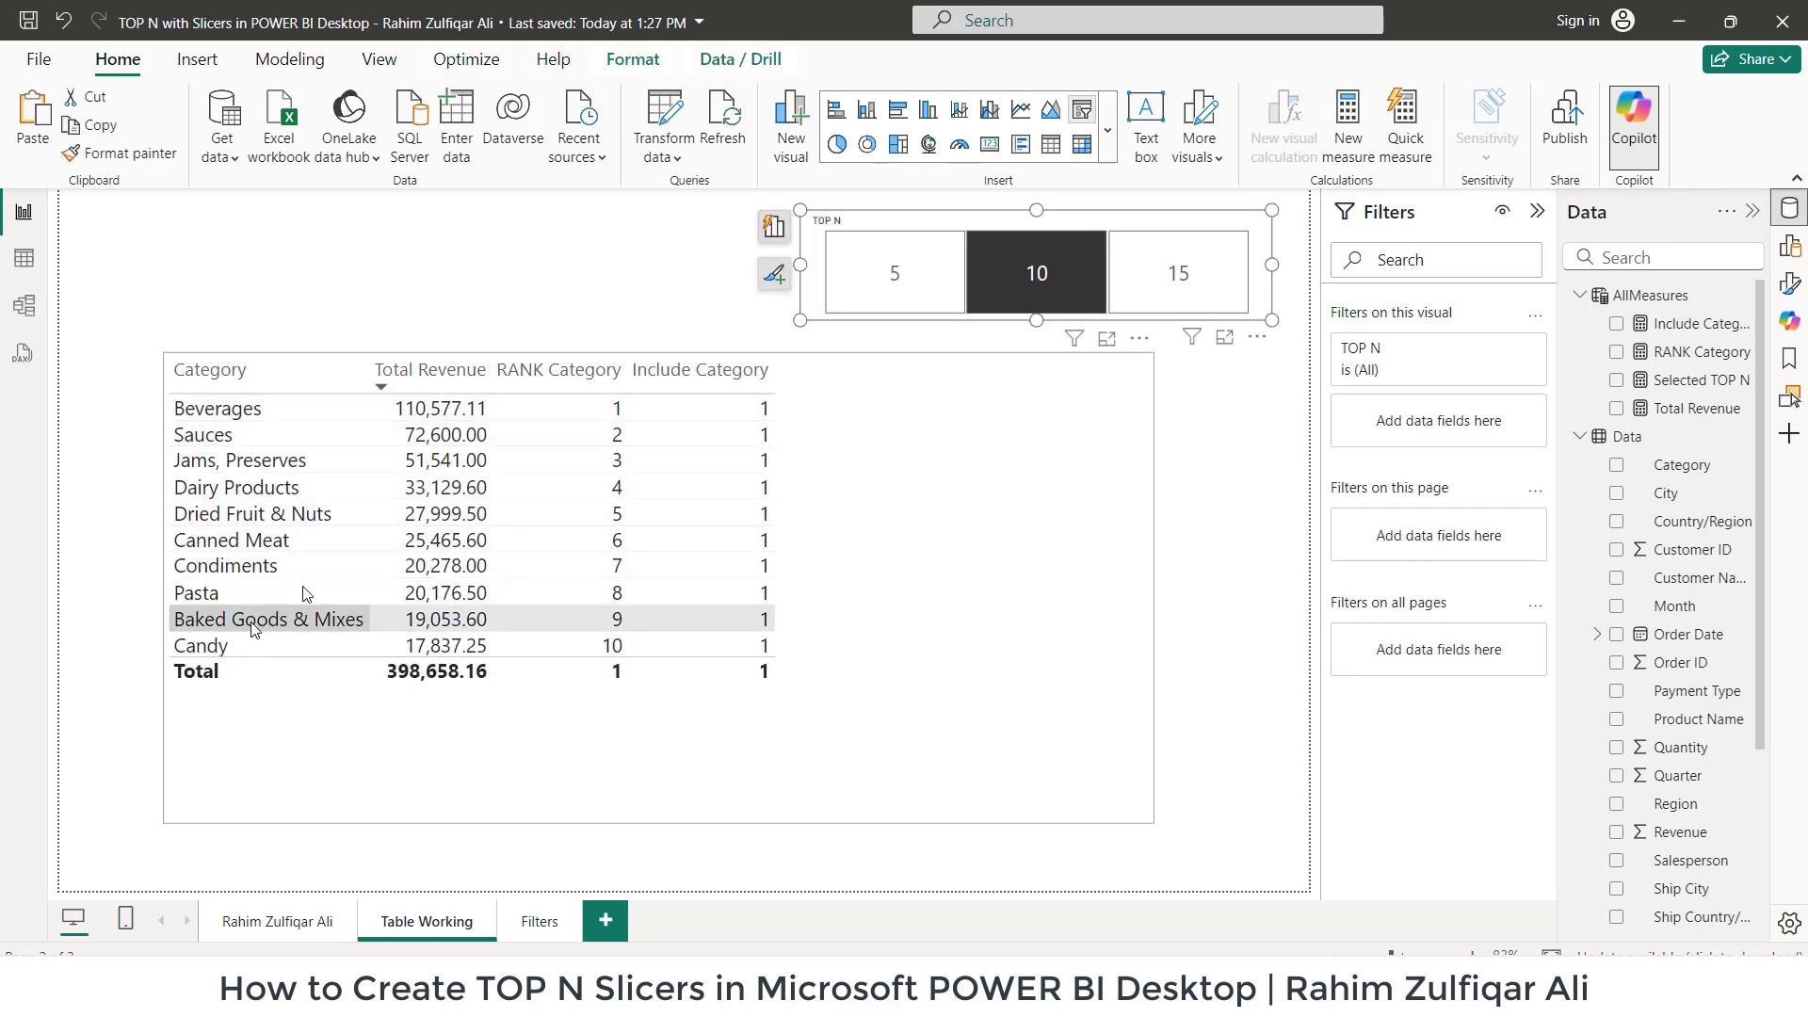
pyautogui.click(1168, 264)
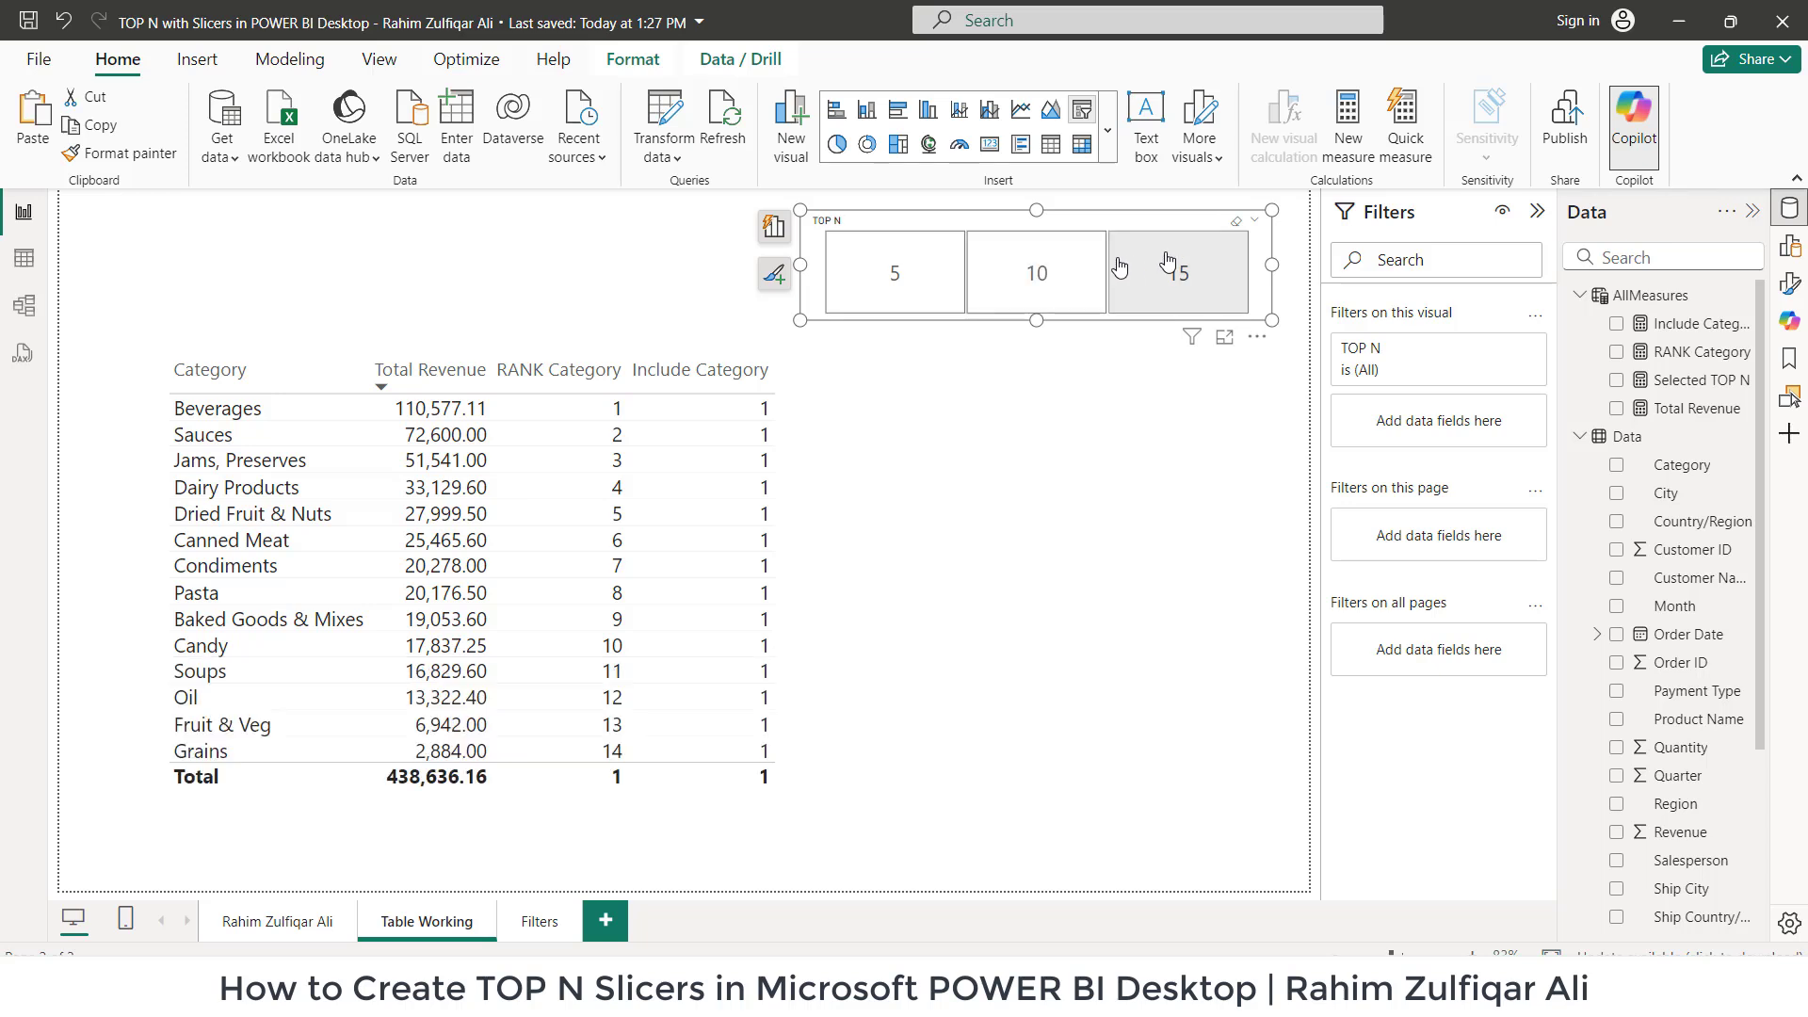
pyautogui.click(1040, 275)
pyautogui.click(916, 274)
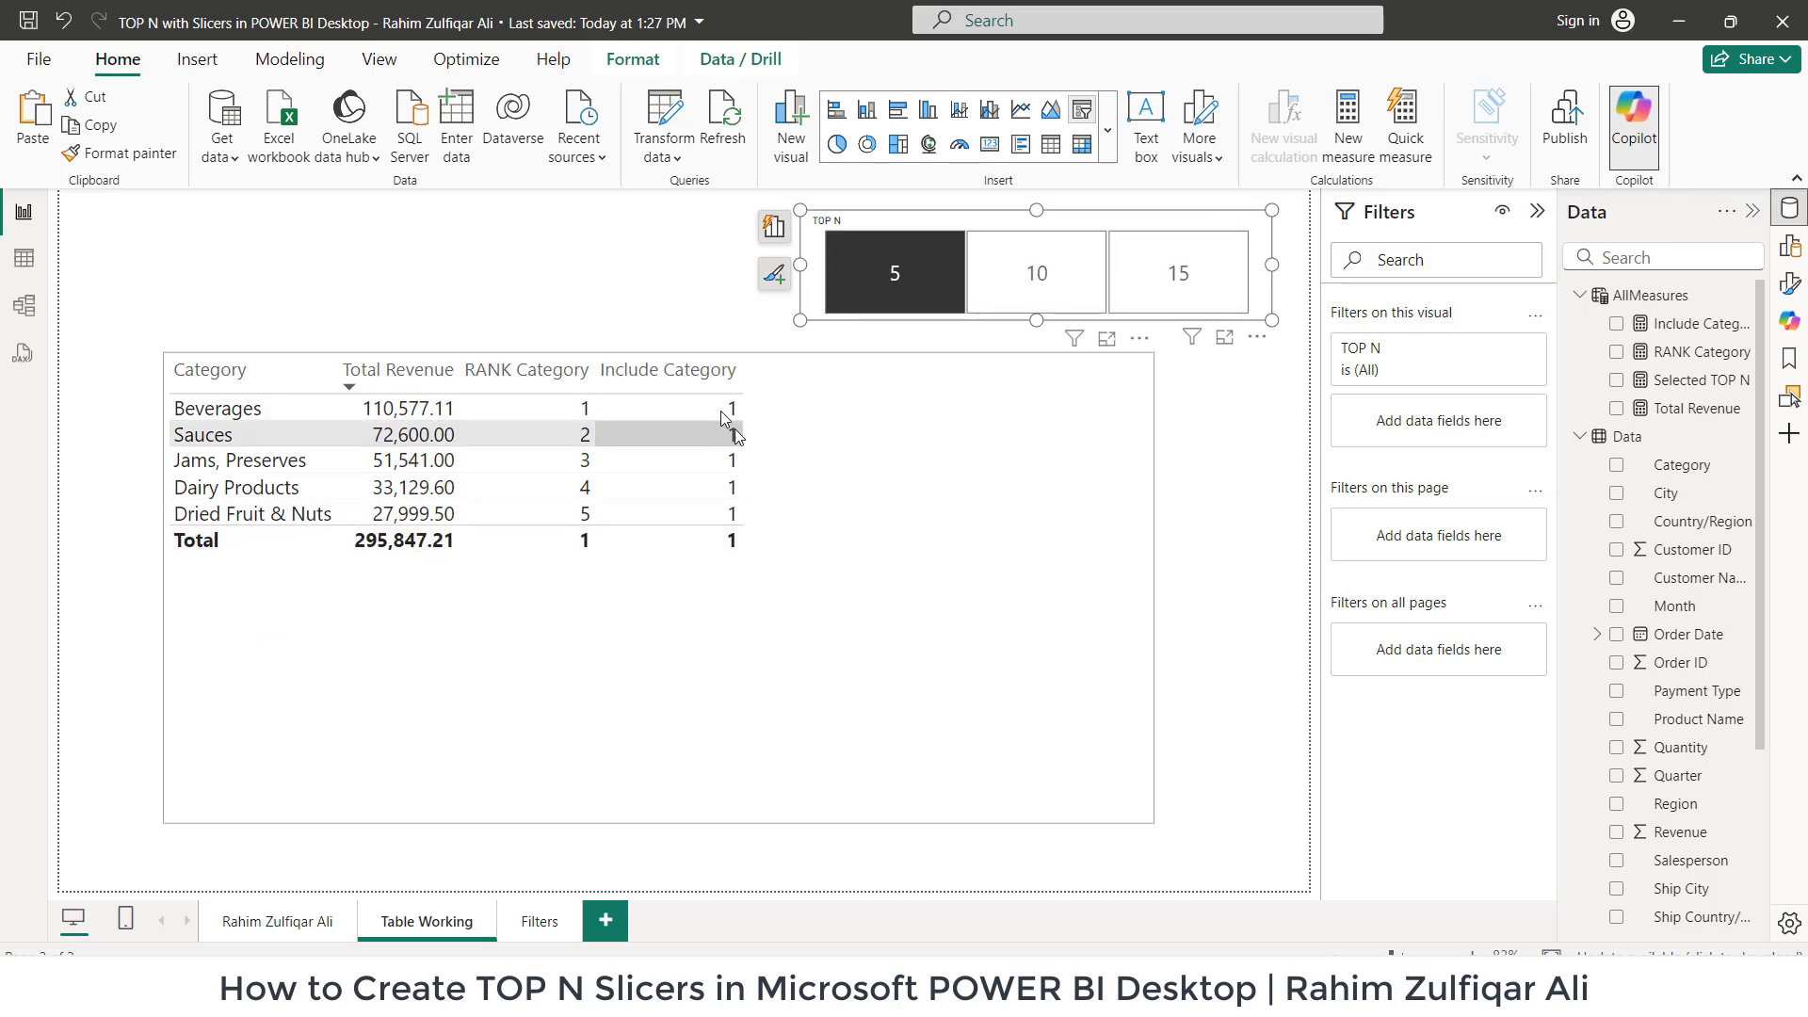
pyautogui.click(897, 587)
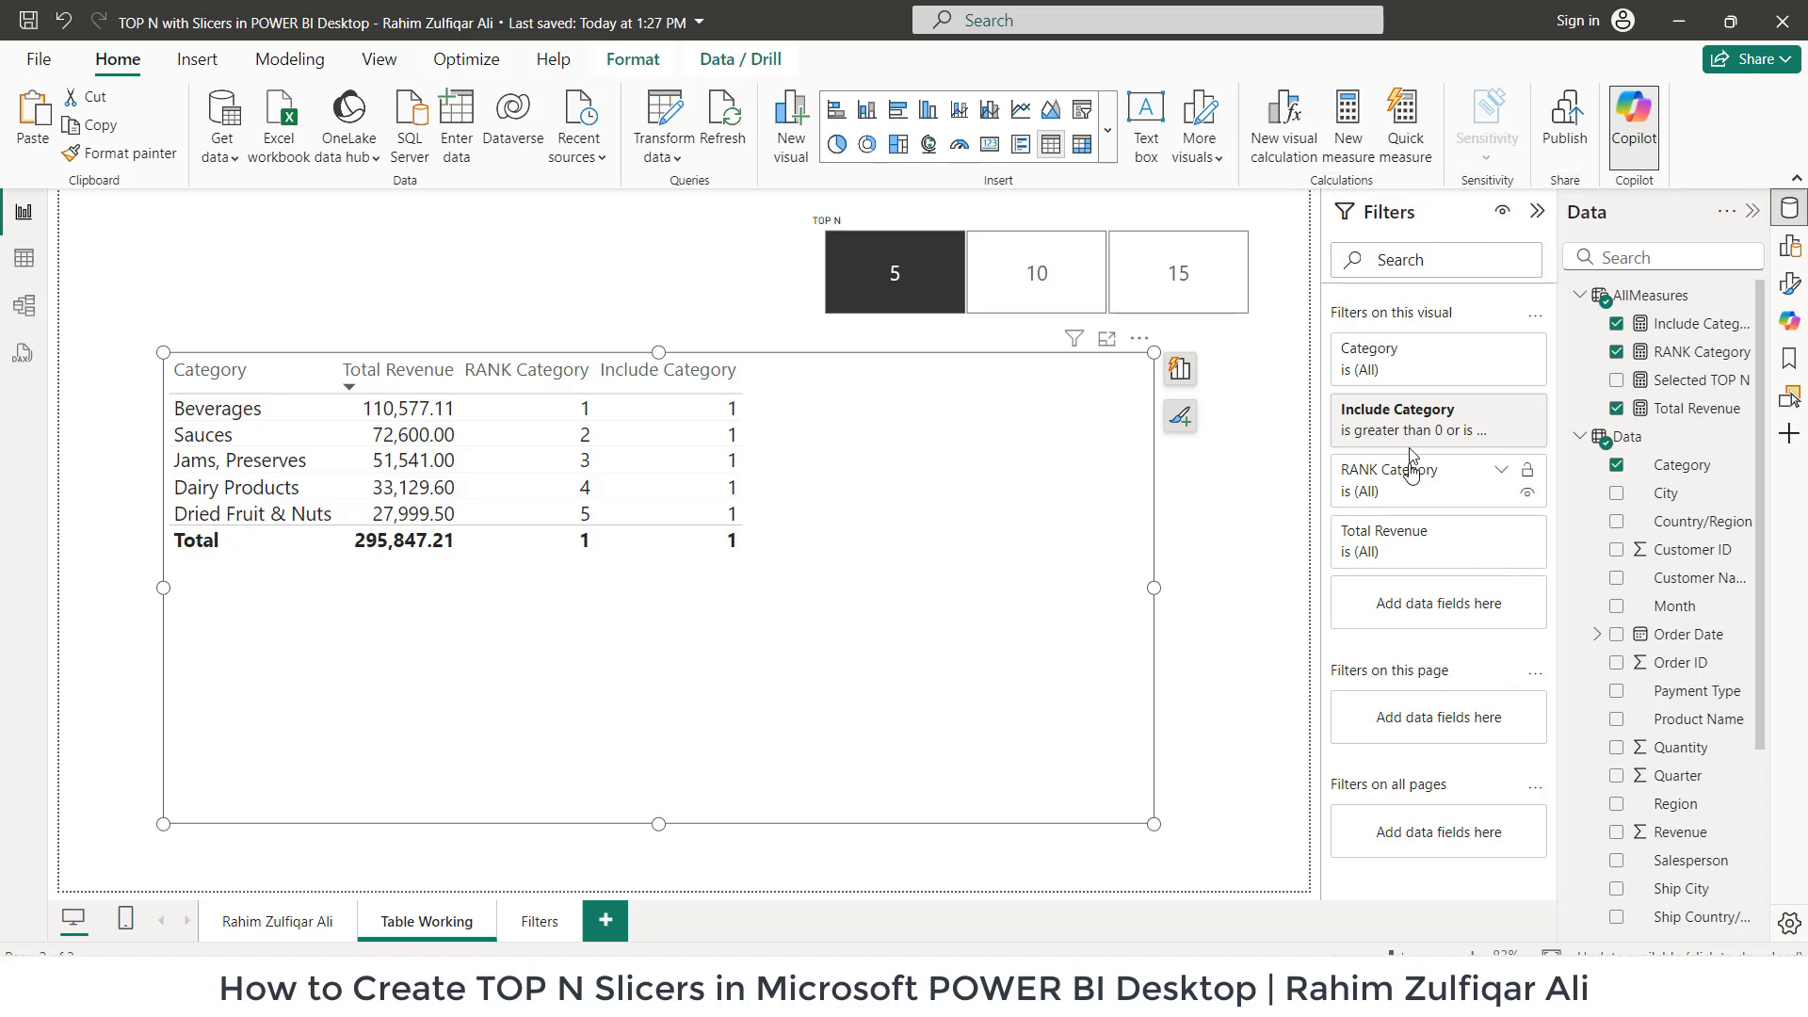
# - Expand the table's Include Category filter card to show its 'greater than 0 or less than 0' condition
pyautogui.click(1501, 411)
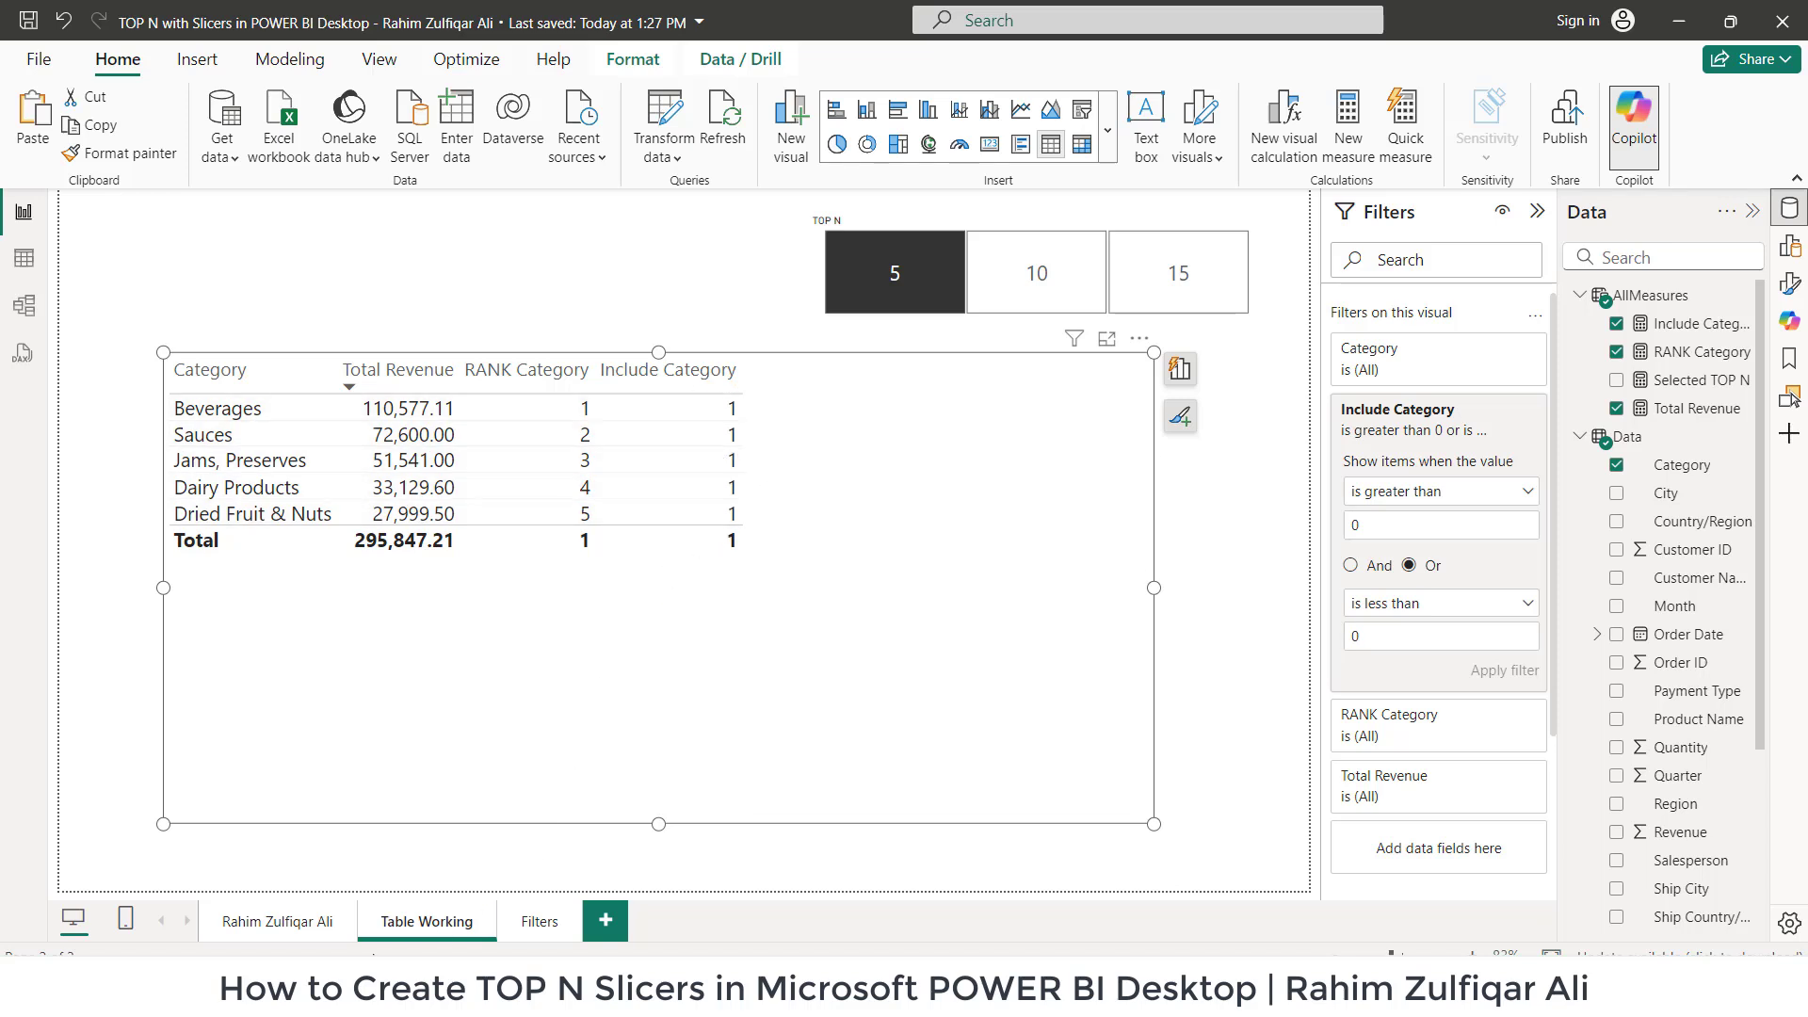
# - On the titled report page, switch the TOP N slicer through 10, 15 and 5, ending at 5
pyautogui.click(300, 930)
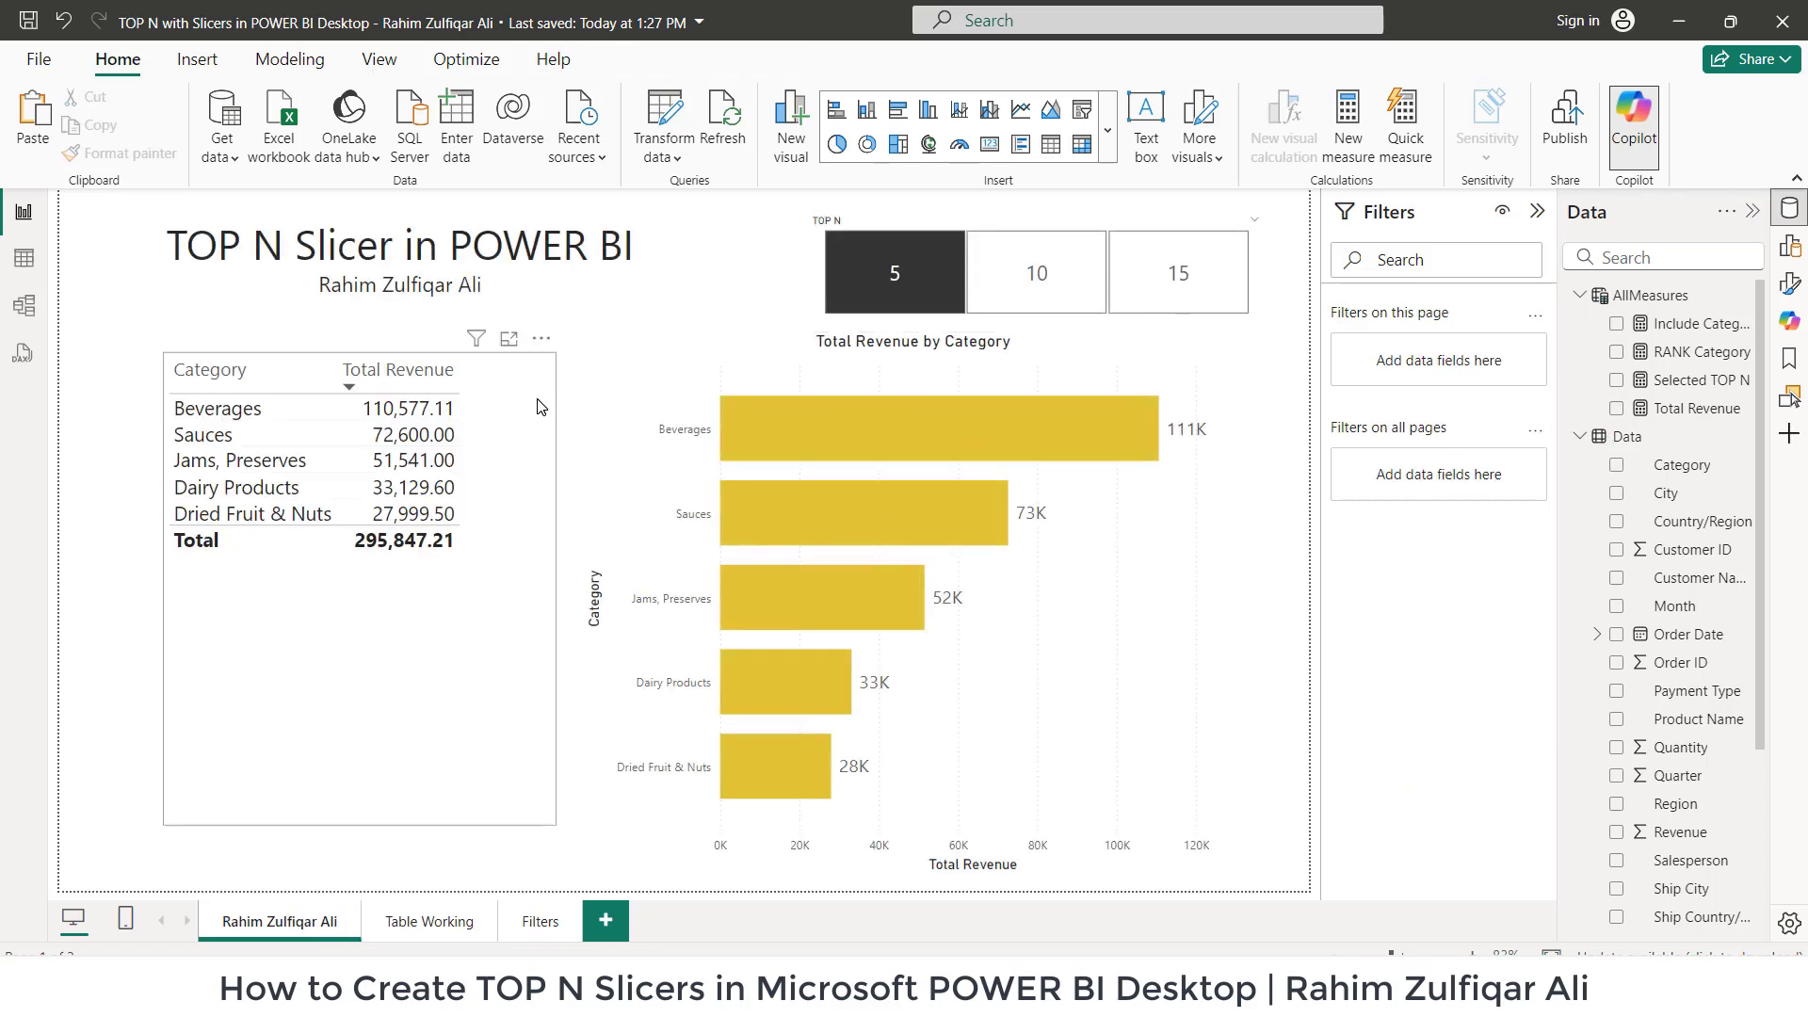
pyautogui.click(542, 407)
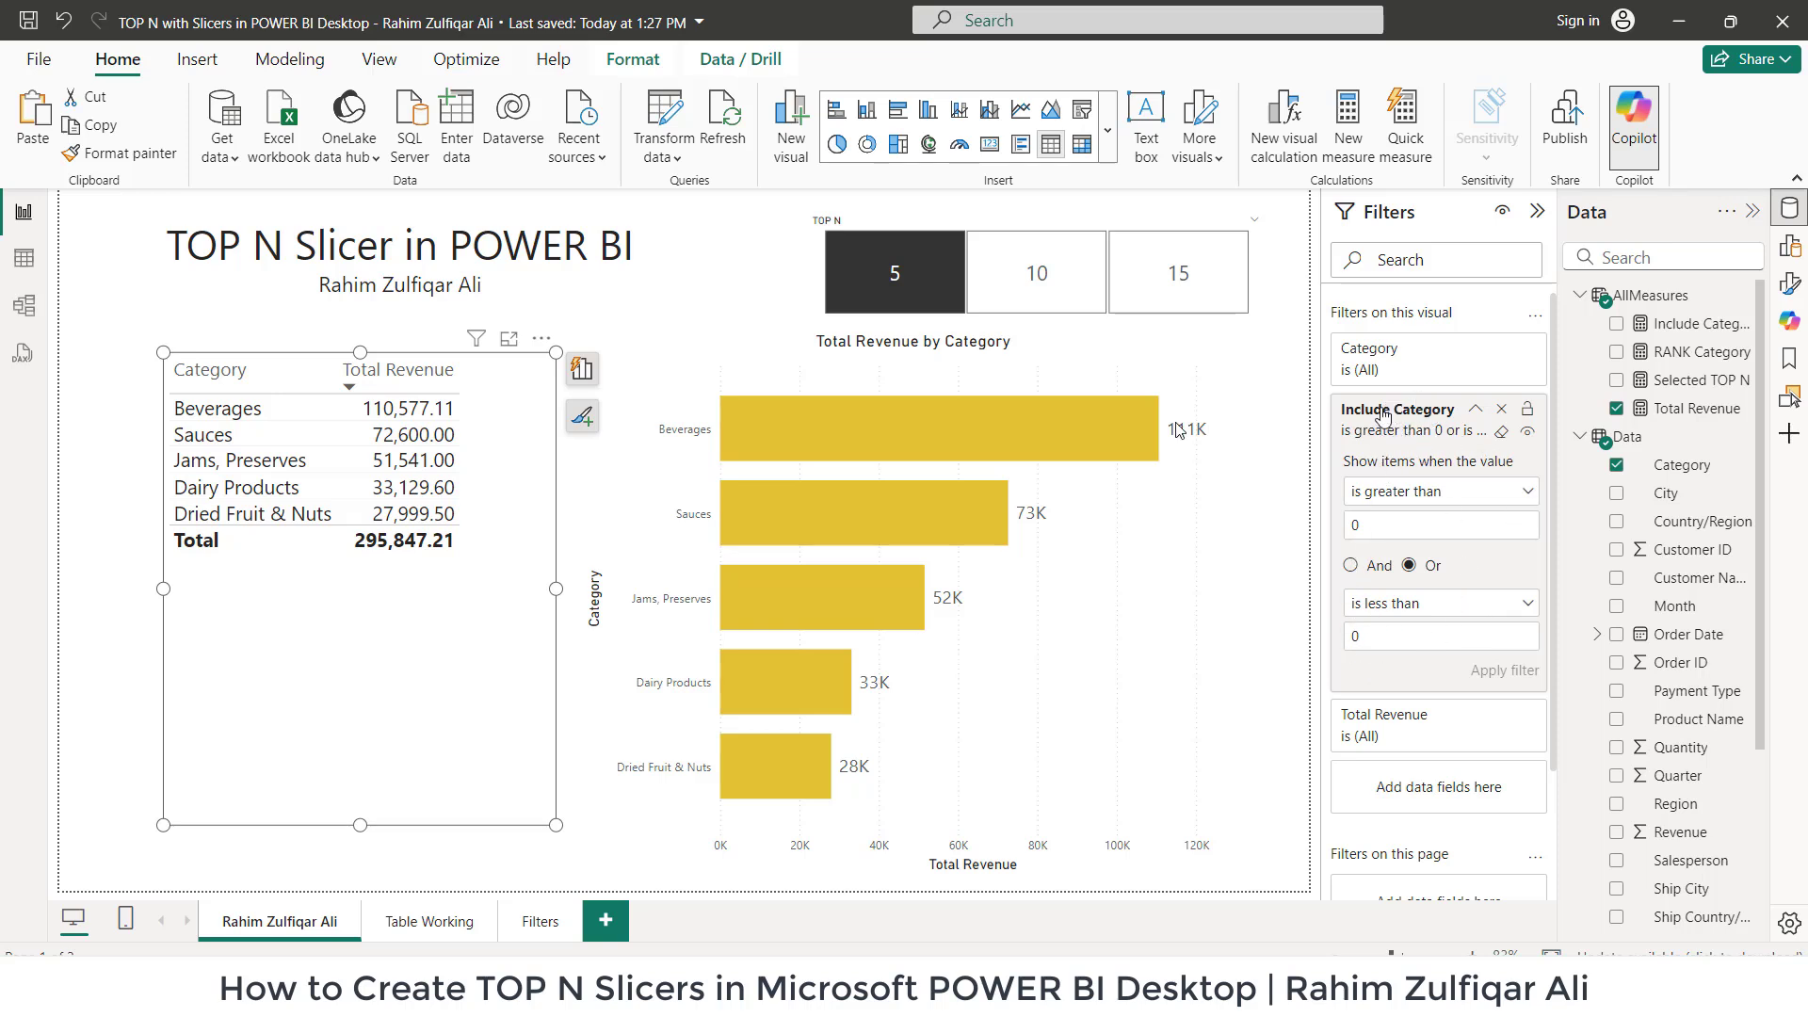
pyautogui.click(1055, 266)
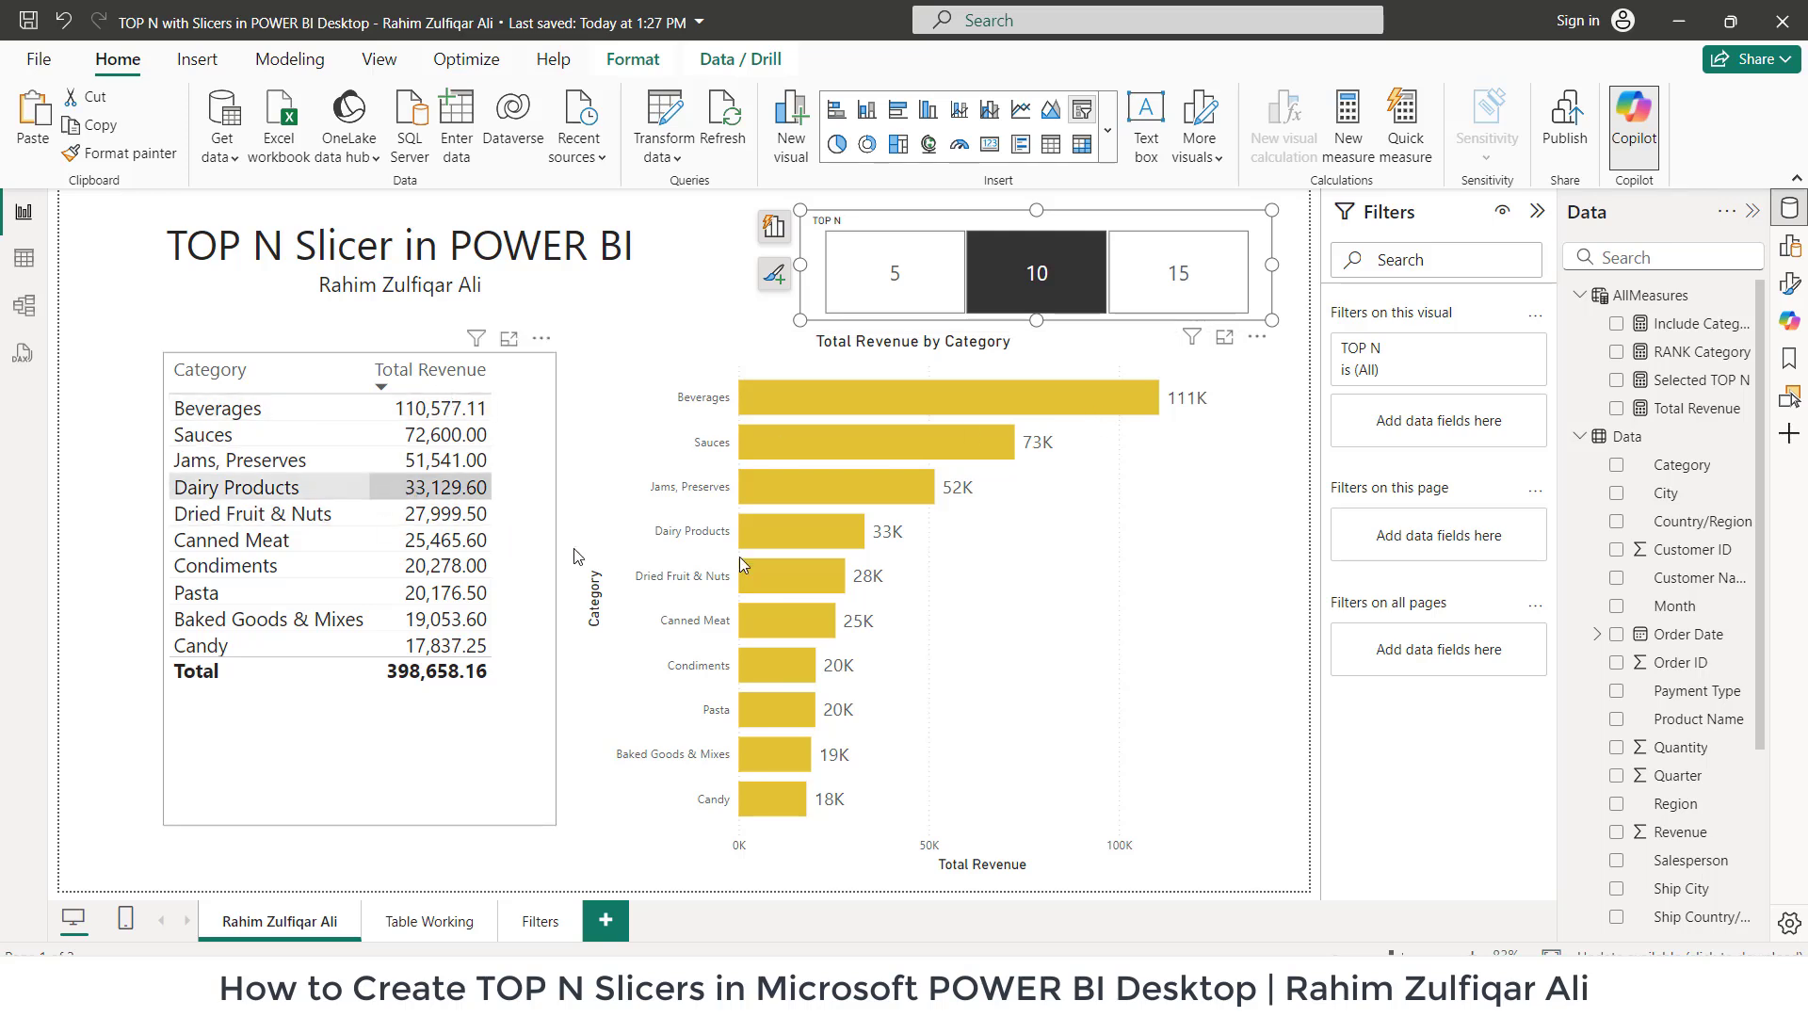
pyautogui.click(1162, 297)
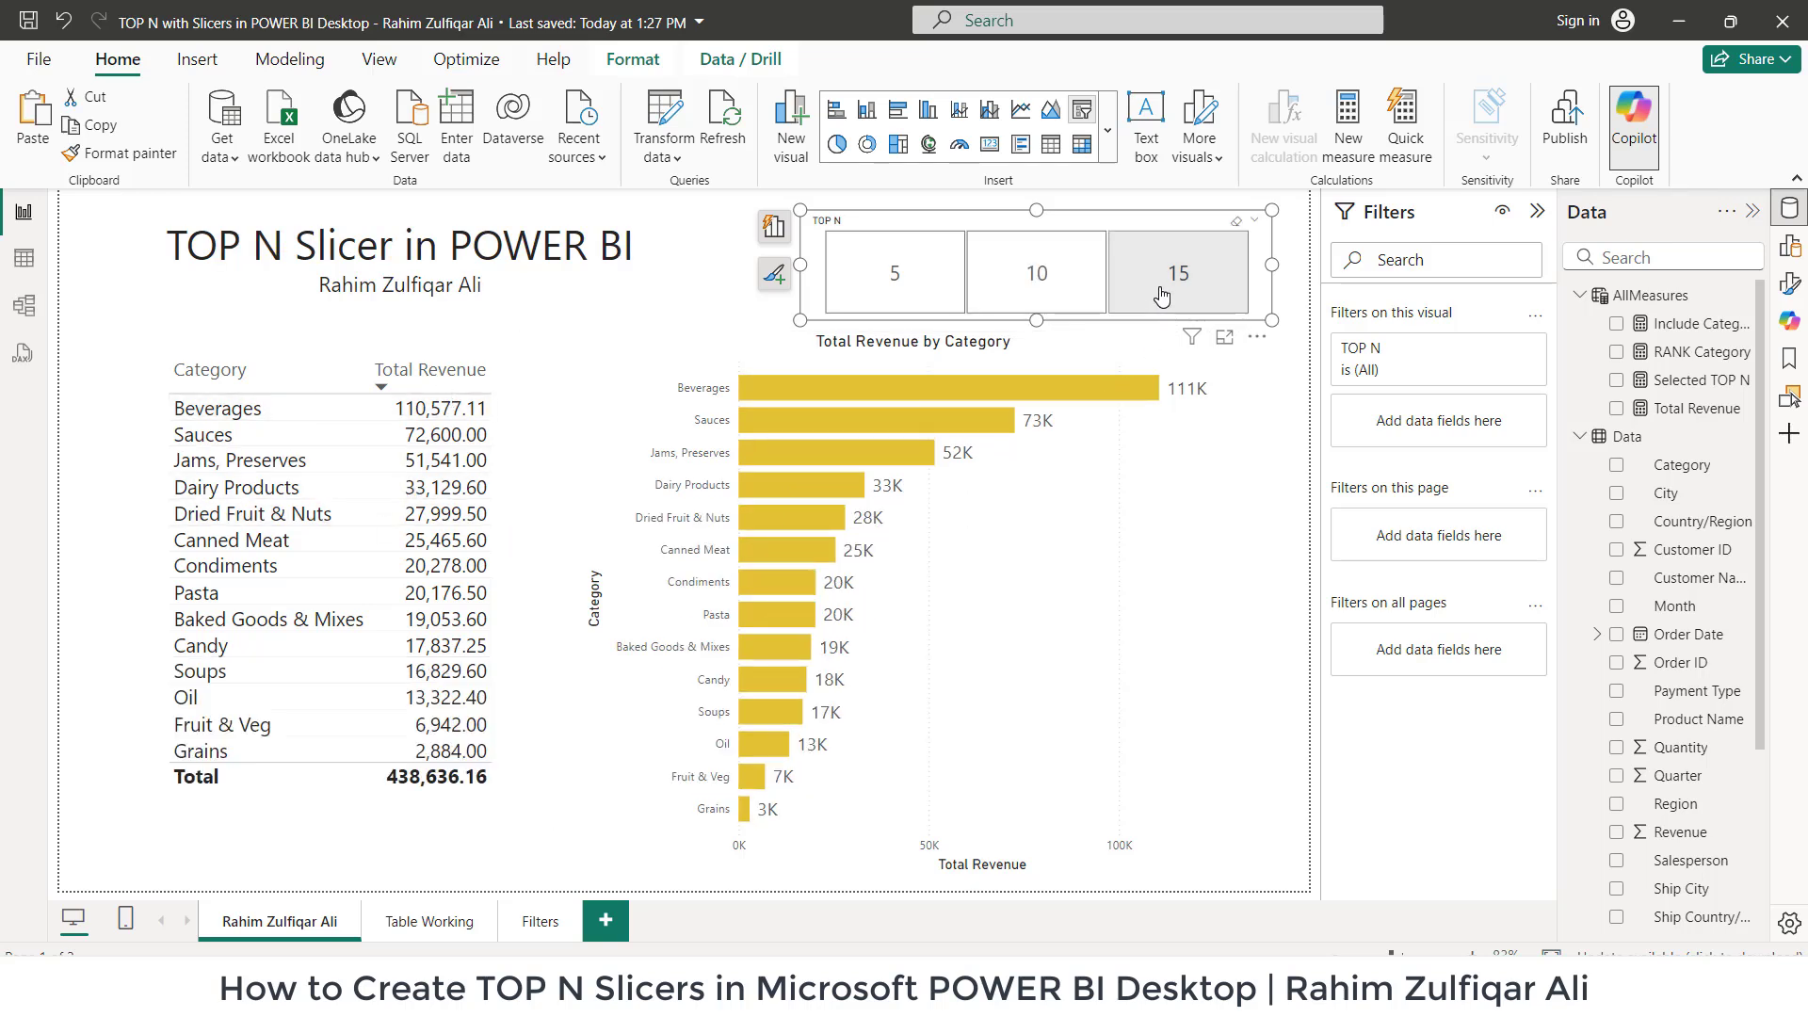
pyautogui.click(861, 284)
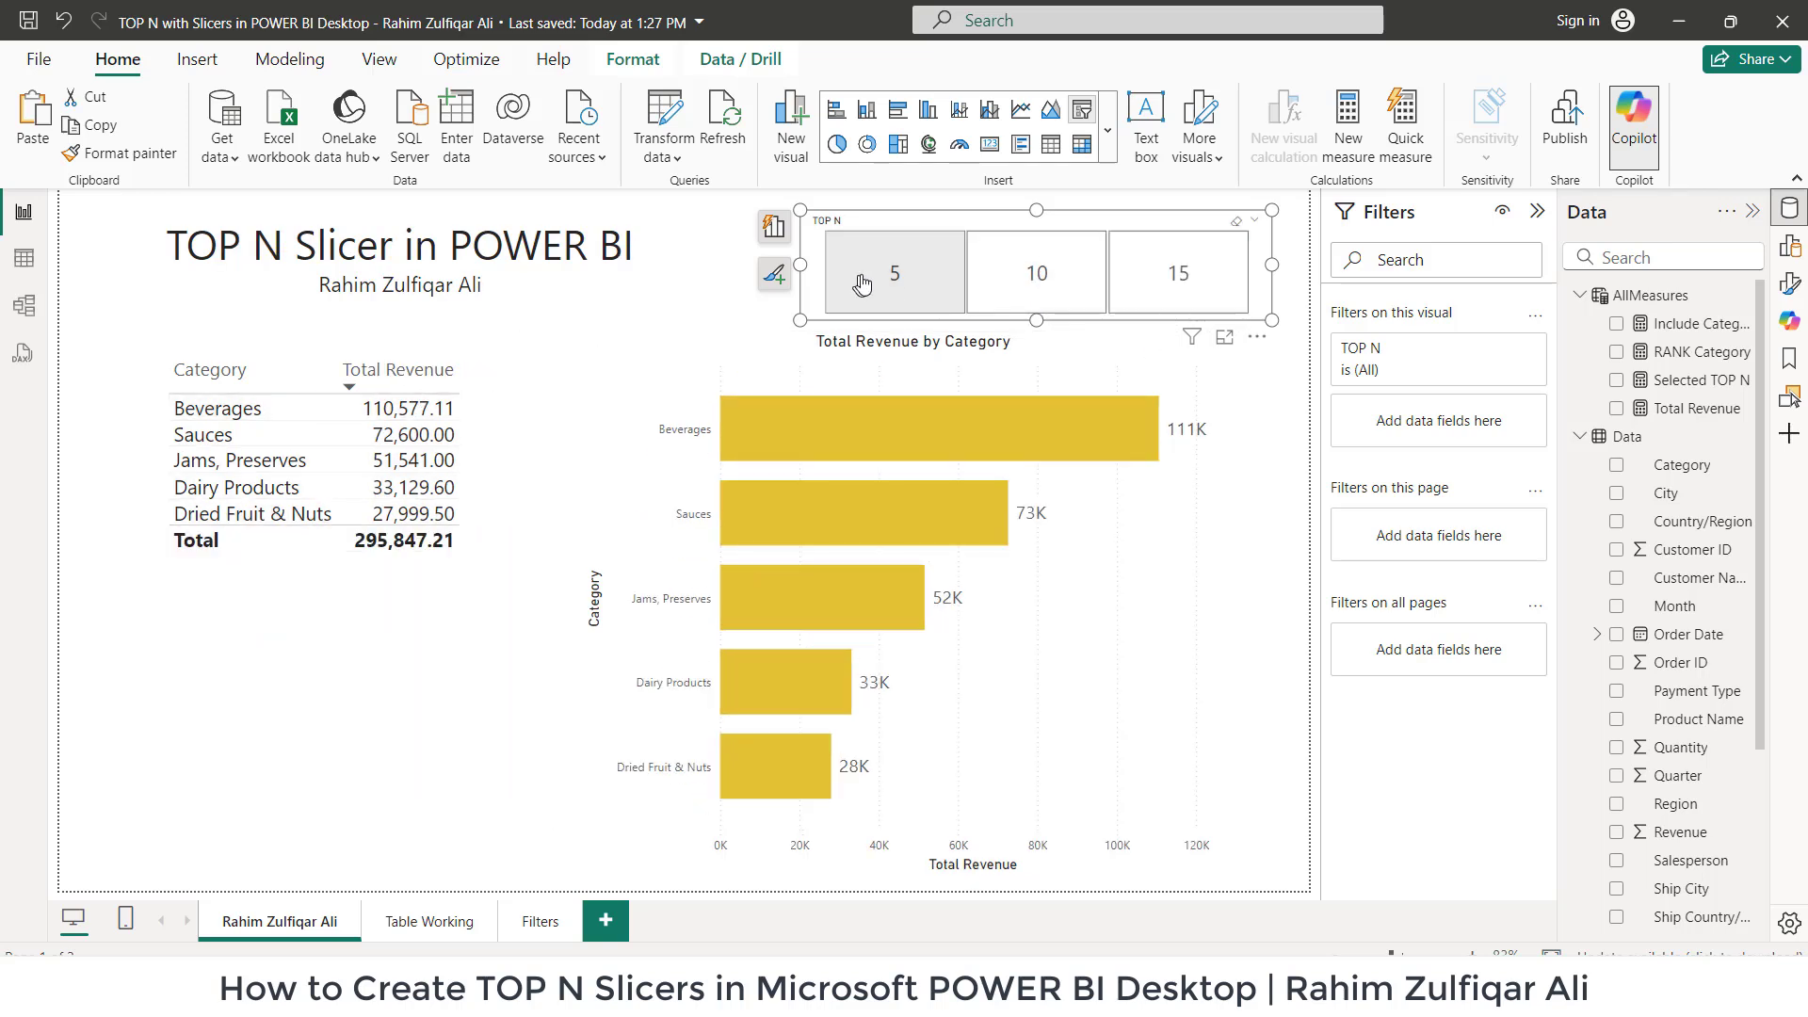
pyautogui.click(1036, 292)
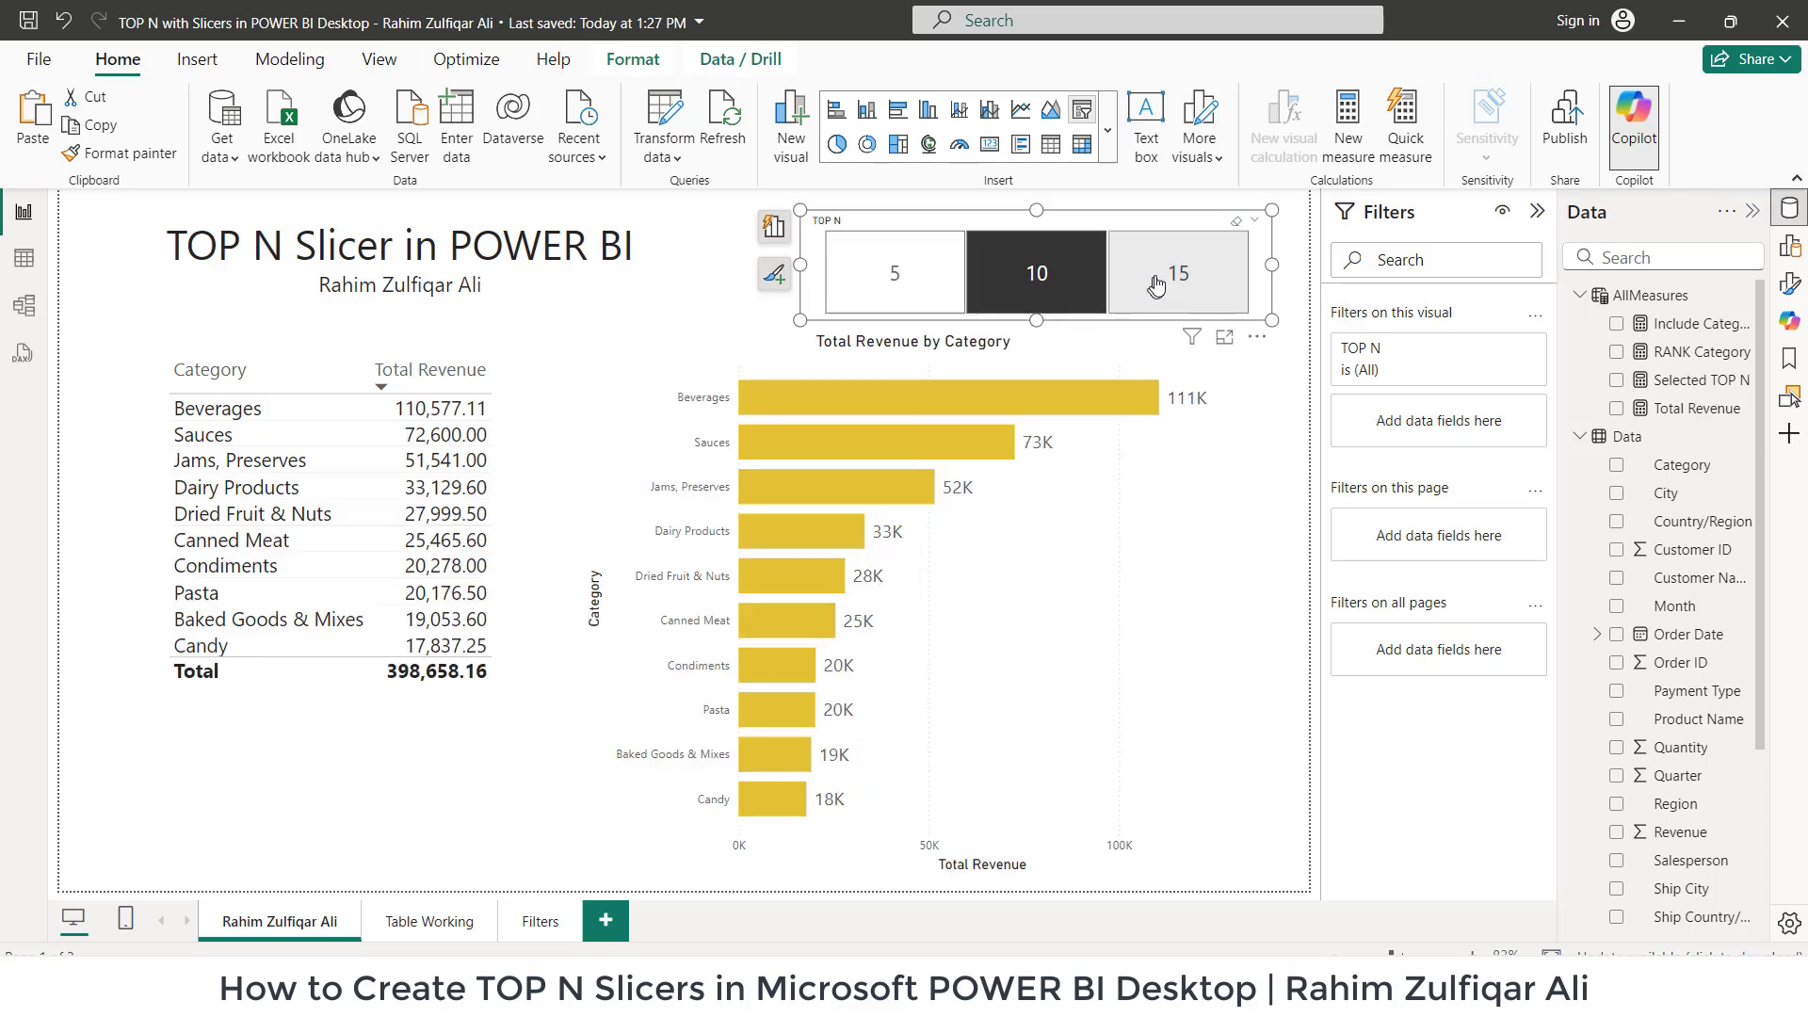
pyautogui.click(1173, 282)
pyautogui.click(842, 281)
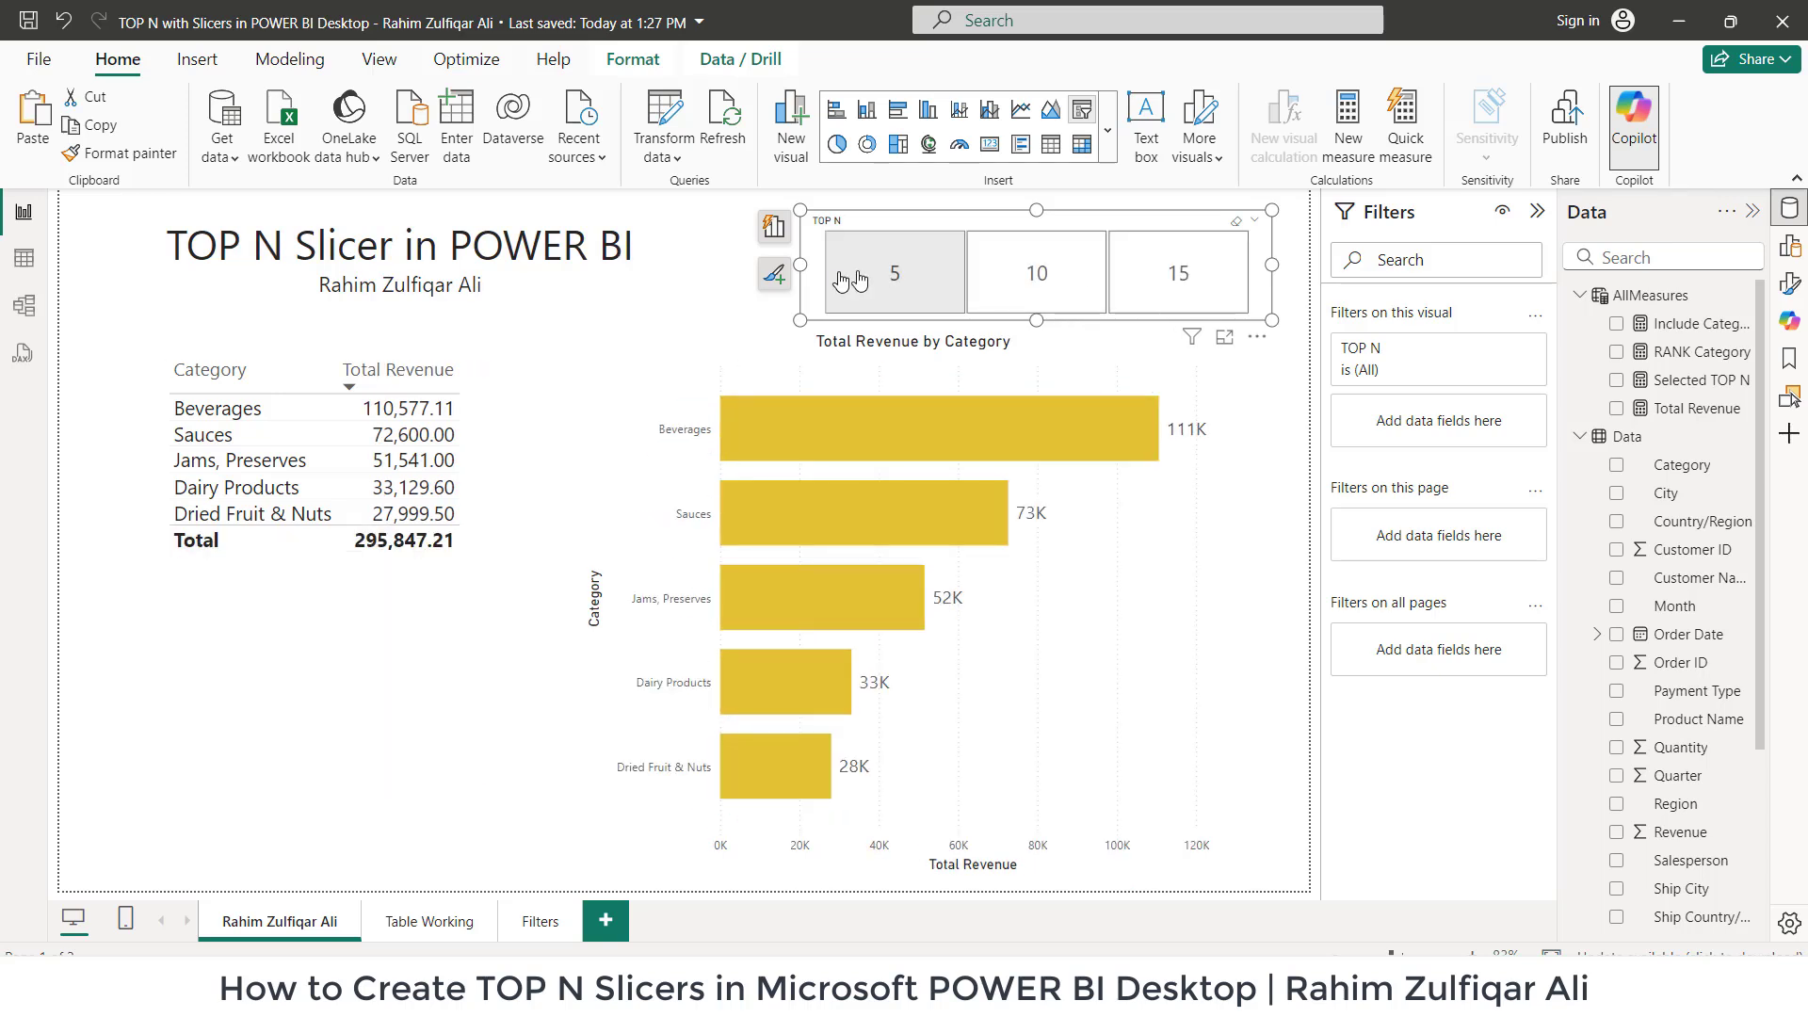